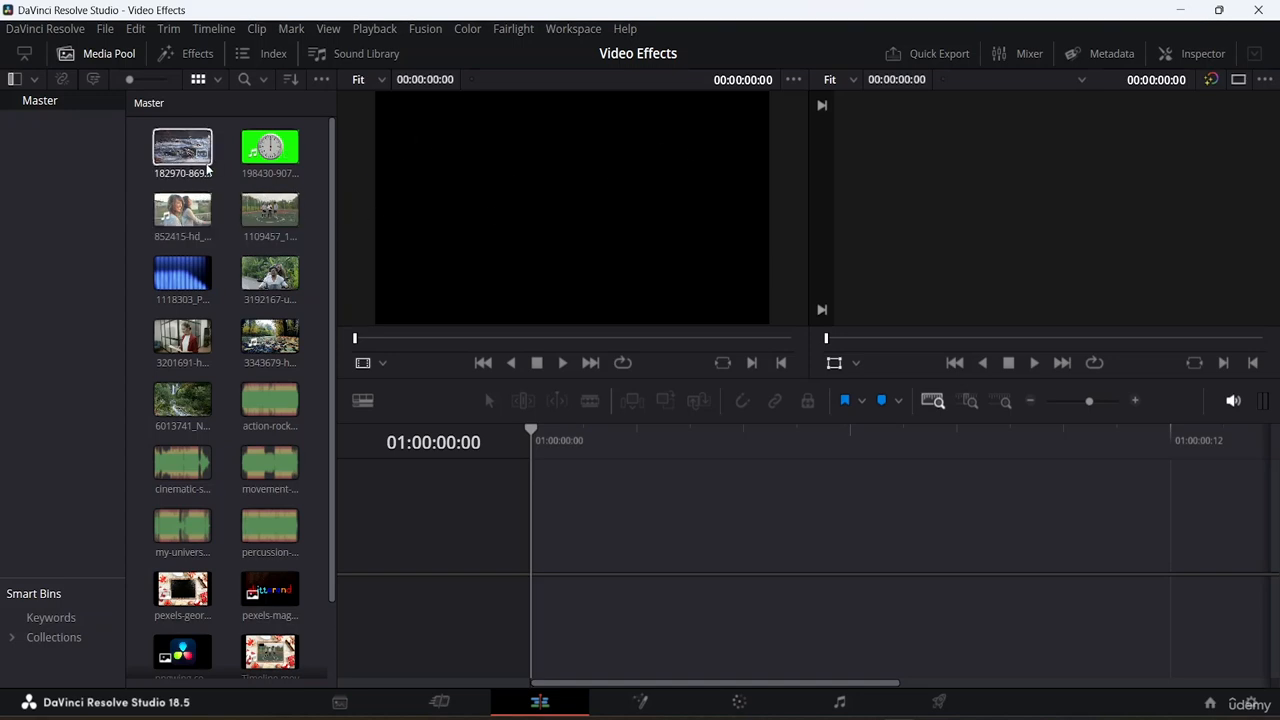
Open the 3201691 clip of the woman in a red jacket for preview and place it at the start of a new timeline
drag(200, 340, 606, 536)
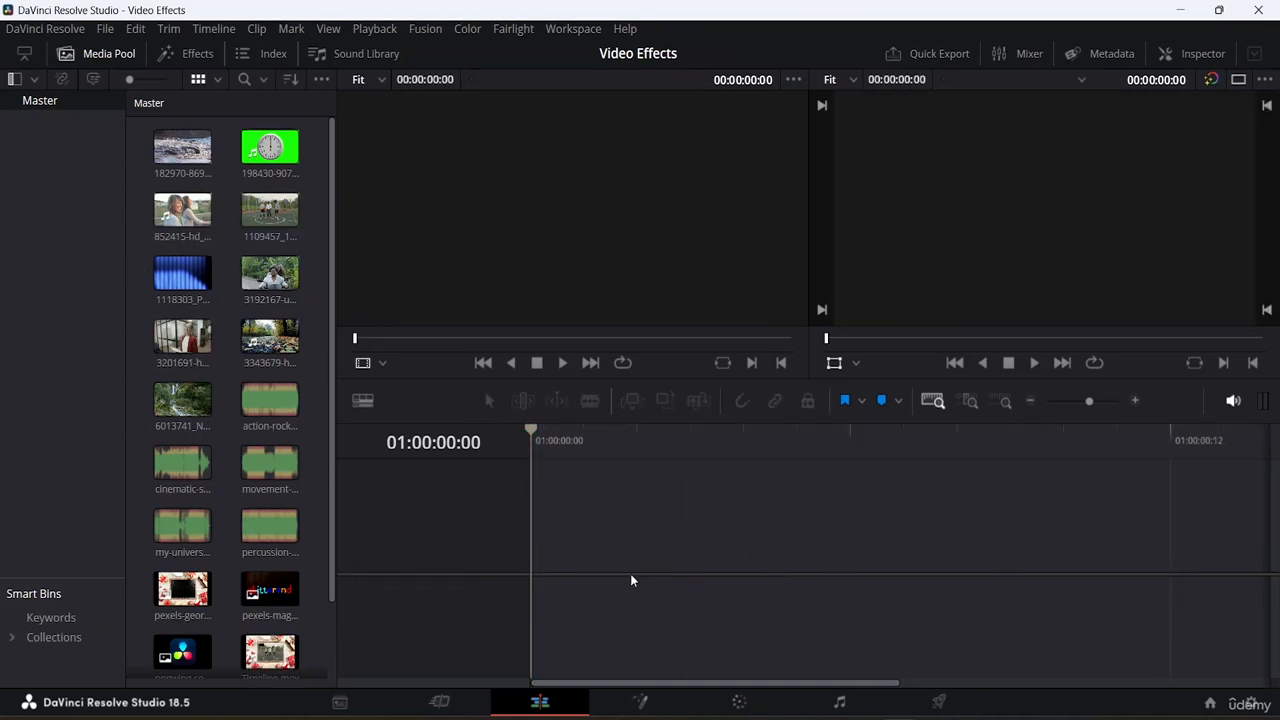
click(182, 338)
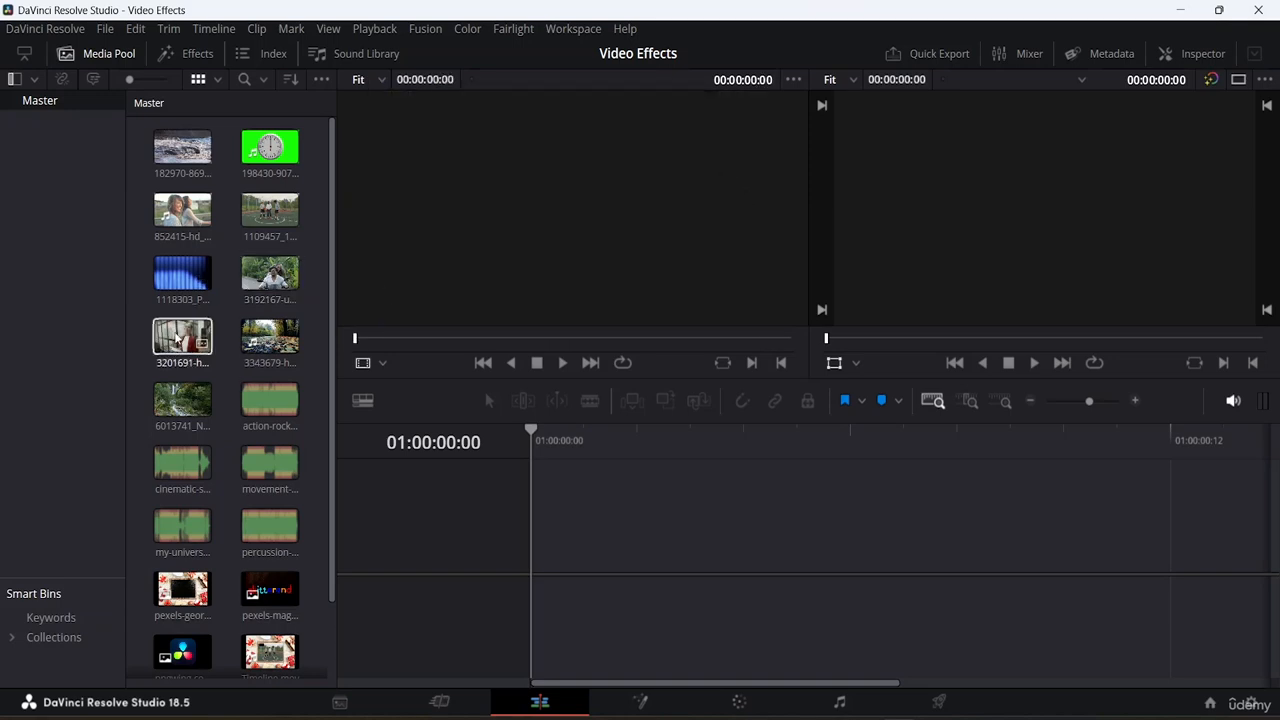
click(178, 340)
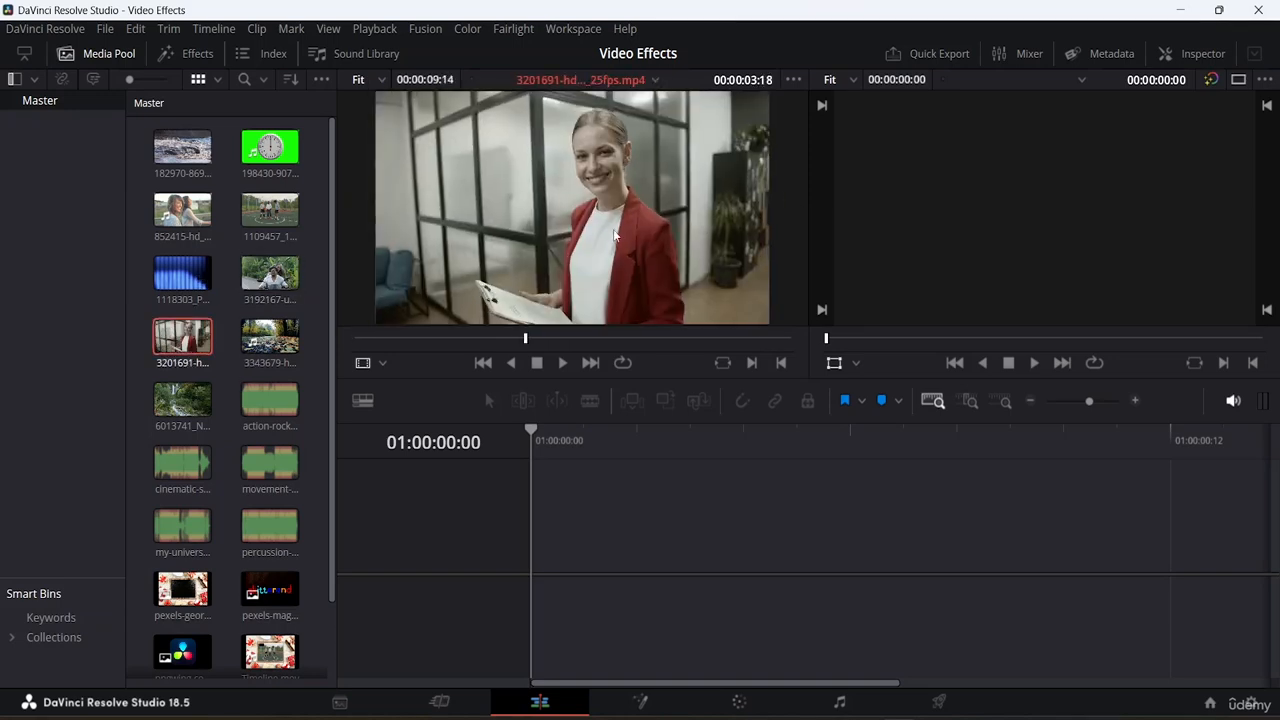
drag(487, 243, 566, 549)
drag(1195, 550, 572, 552)
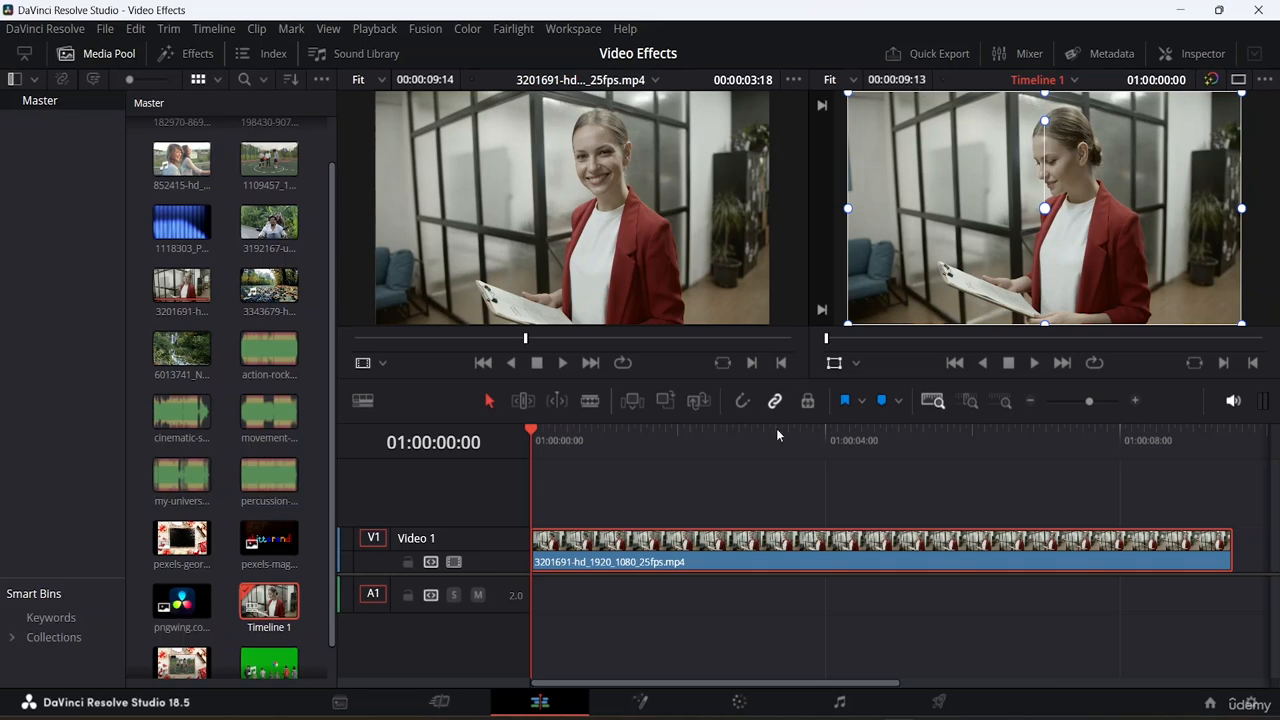
Return the source clip preview to its first frame and turn off the transform overlay on the timeline preview
click(480, 337)
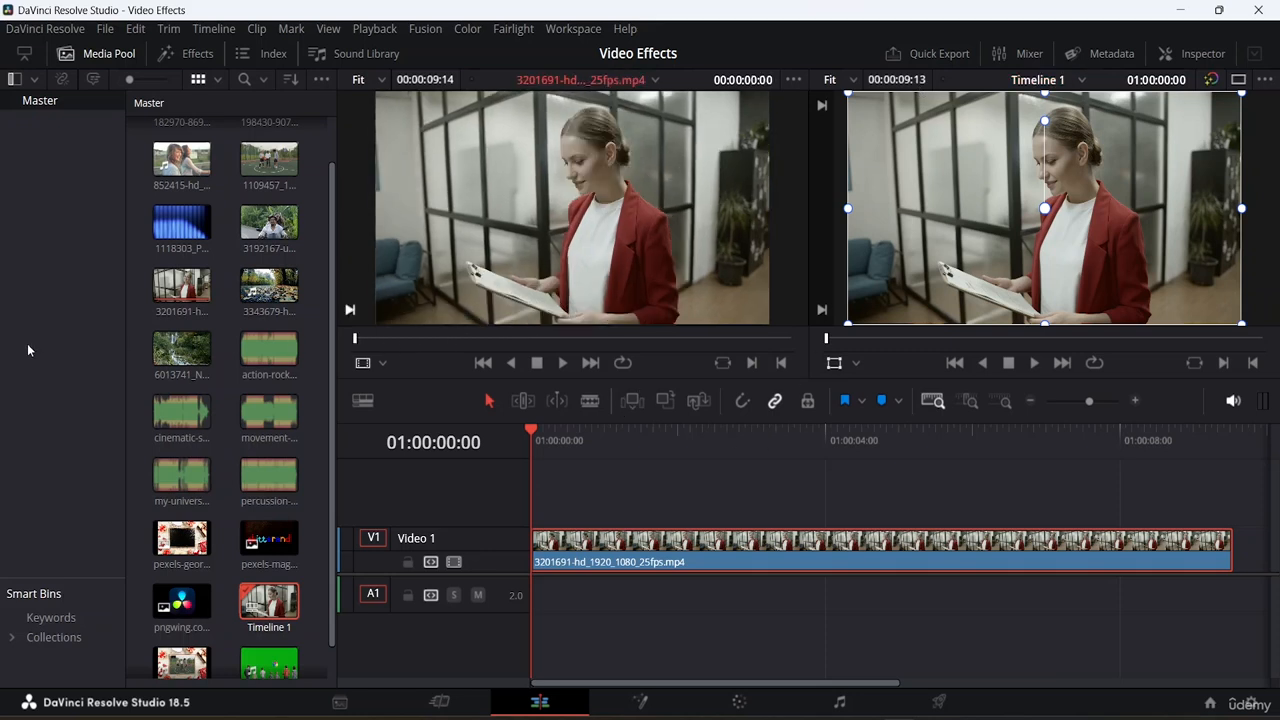
click(269, 350)
click(1272, 286)
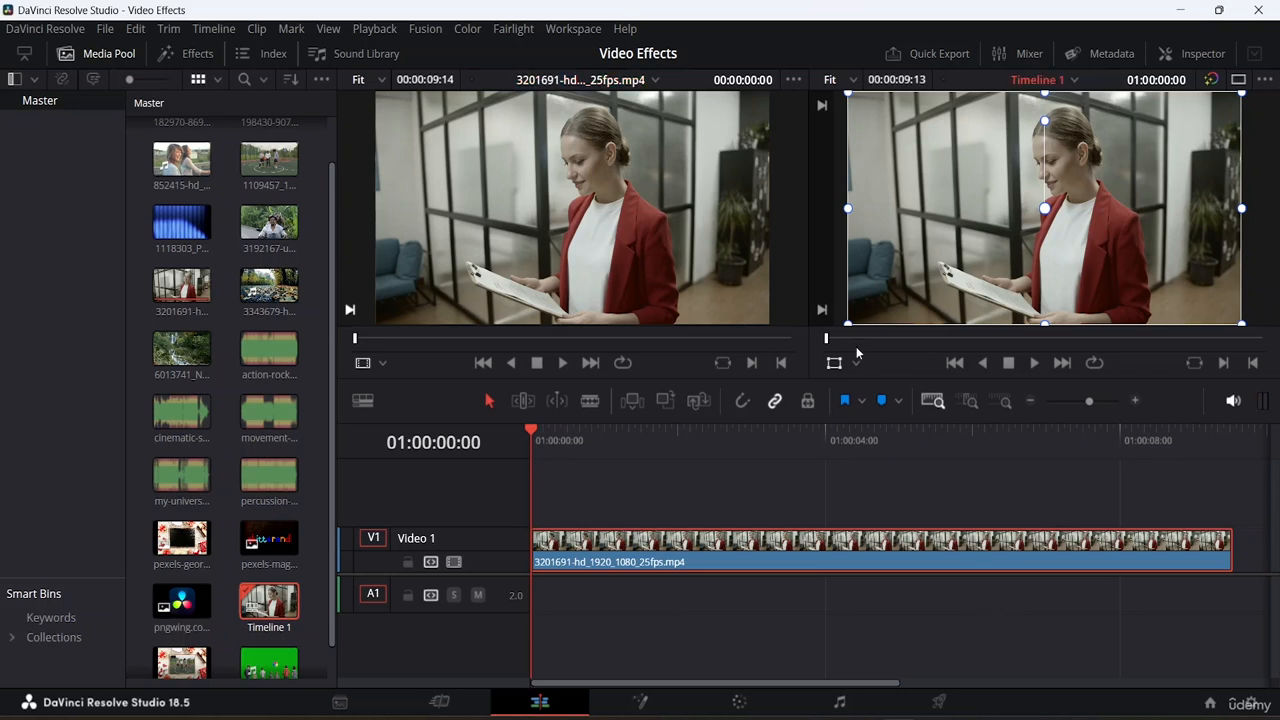
click(838, 364)
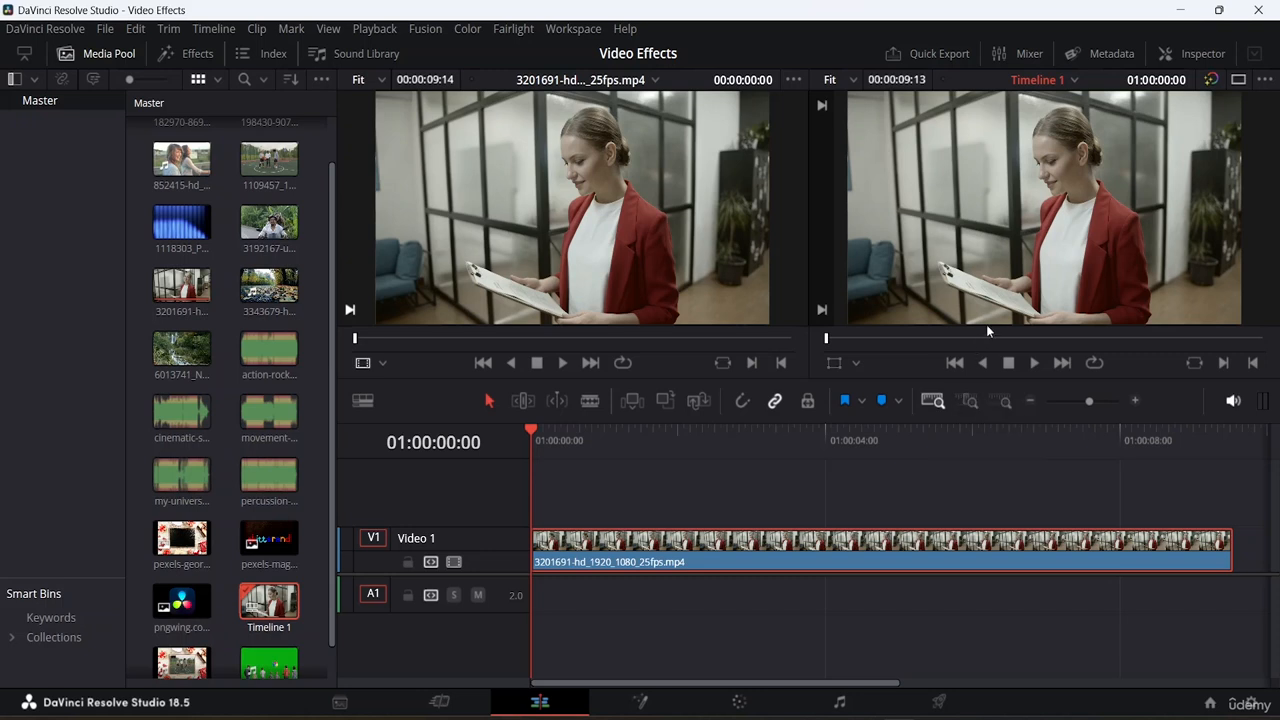
Show the effects library in place of the media pool and list its Effects category
click(197, 55)
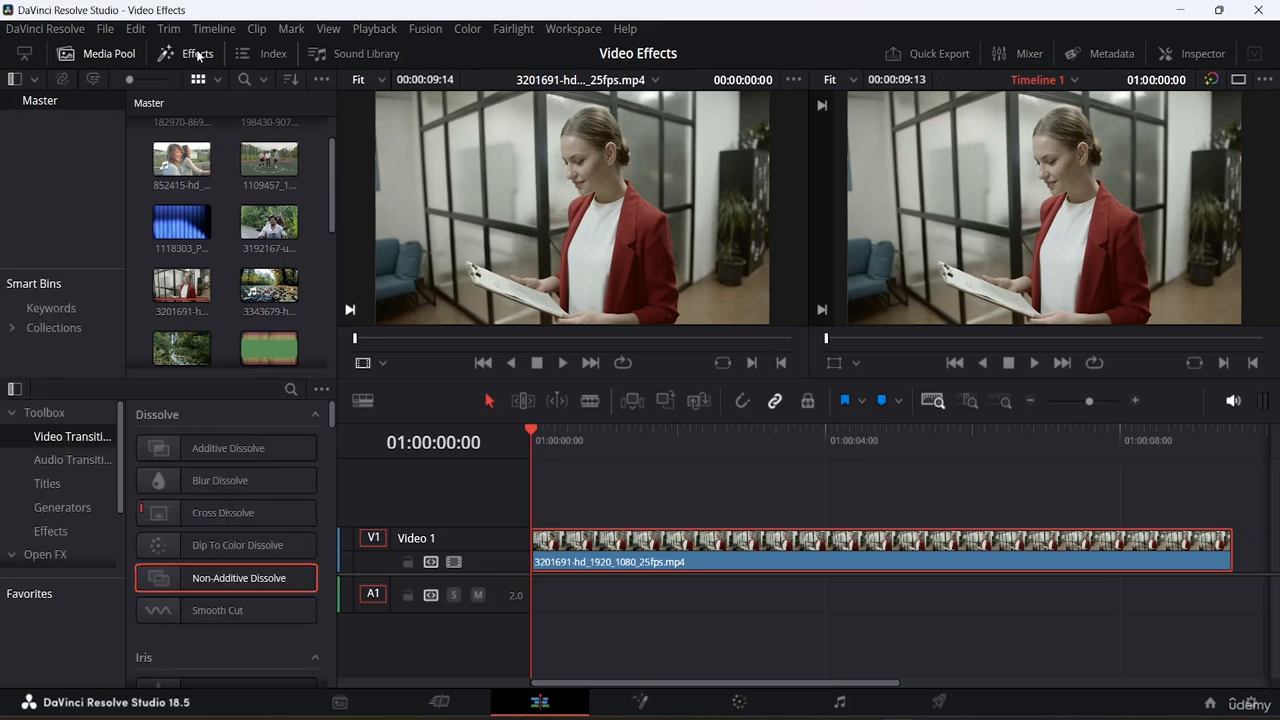
click(109, 52)
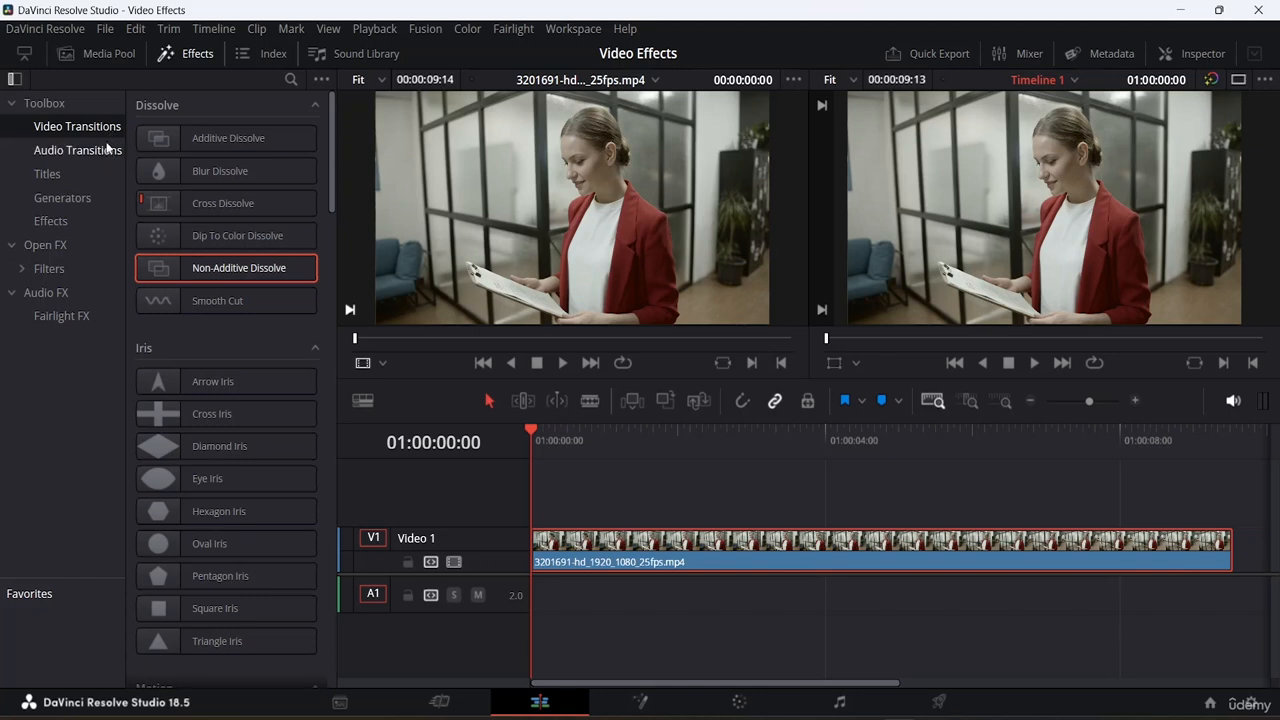
click(69, 216)
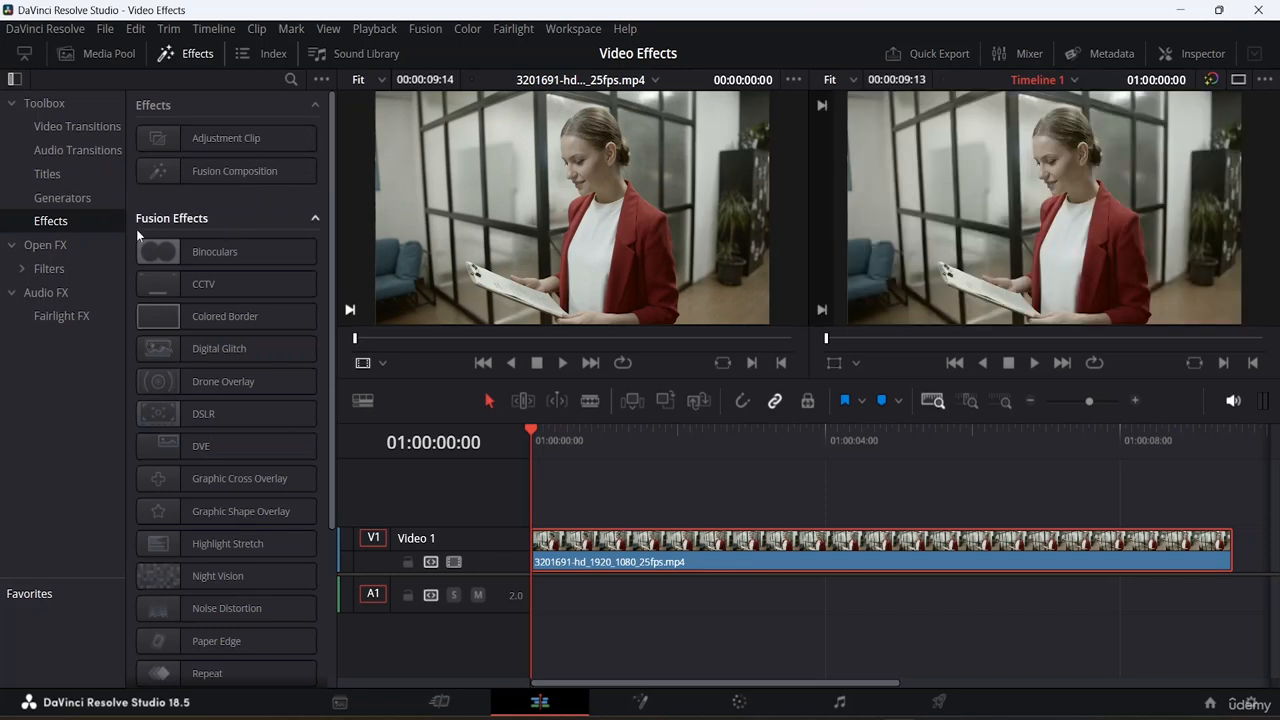
Look through the available Fusion effects and the Open FX blur and color effects, then return to the Effects category
scroll(206, 230, down, 3)
scroll(208, 245, up, 2)
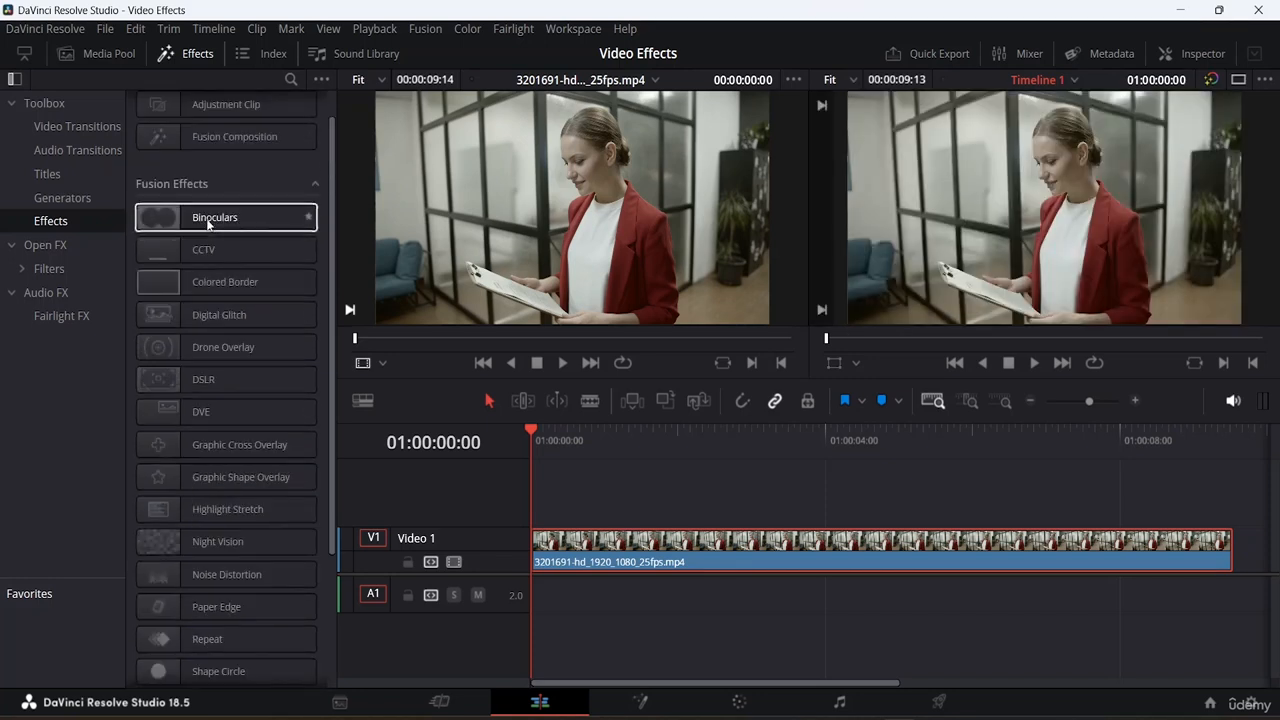
scroll(212, 320, down, 3)
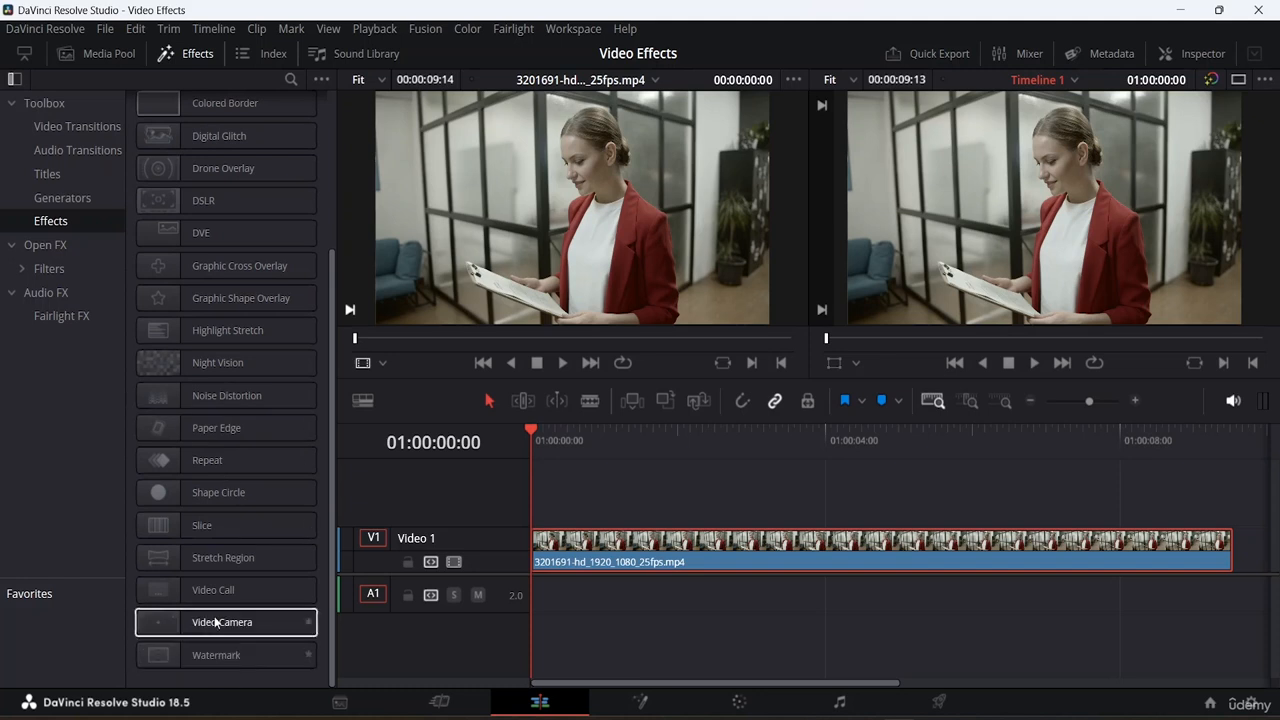
scroll(240, 460, up, 4)
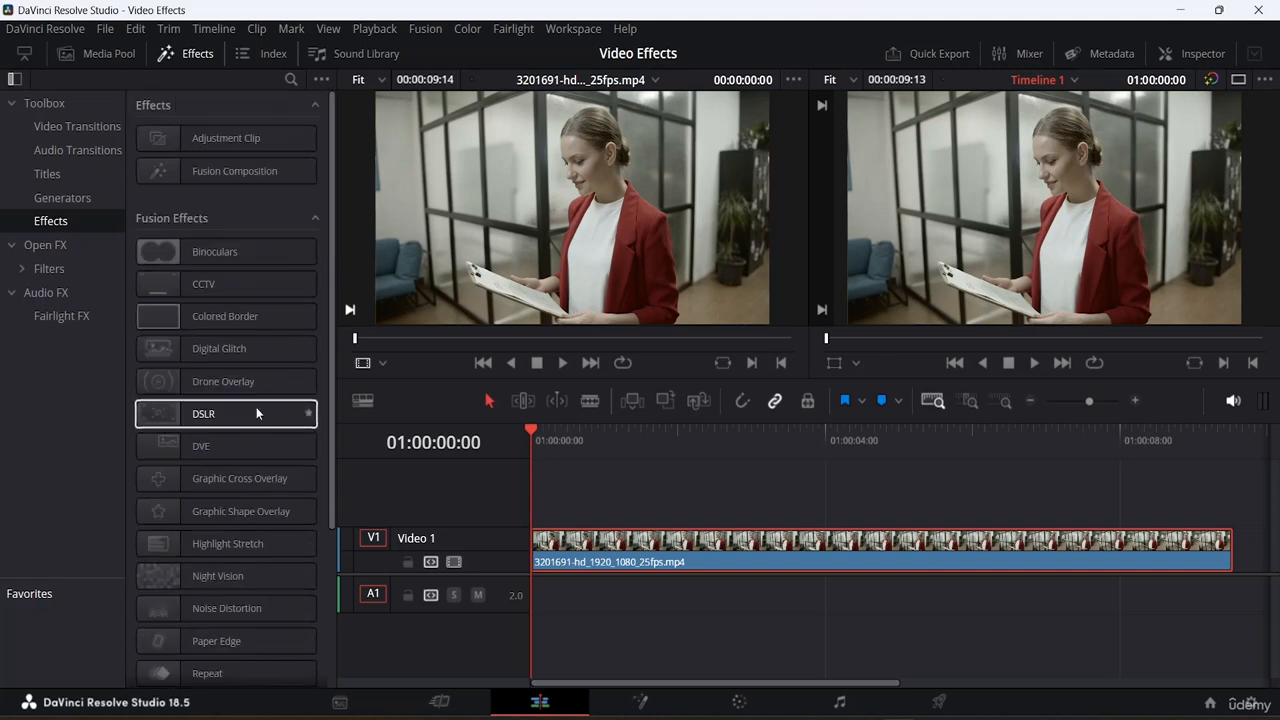
click(47, 244)
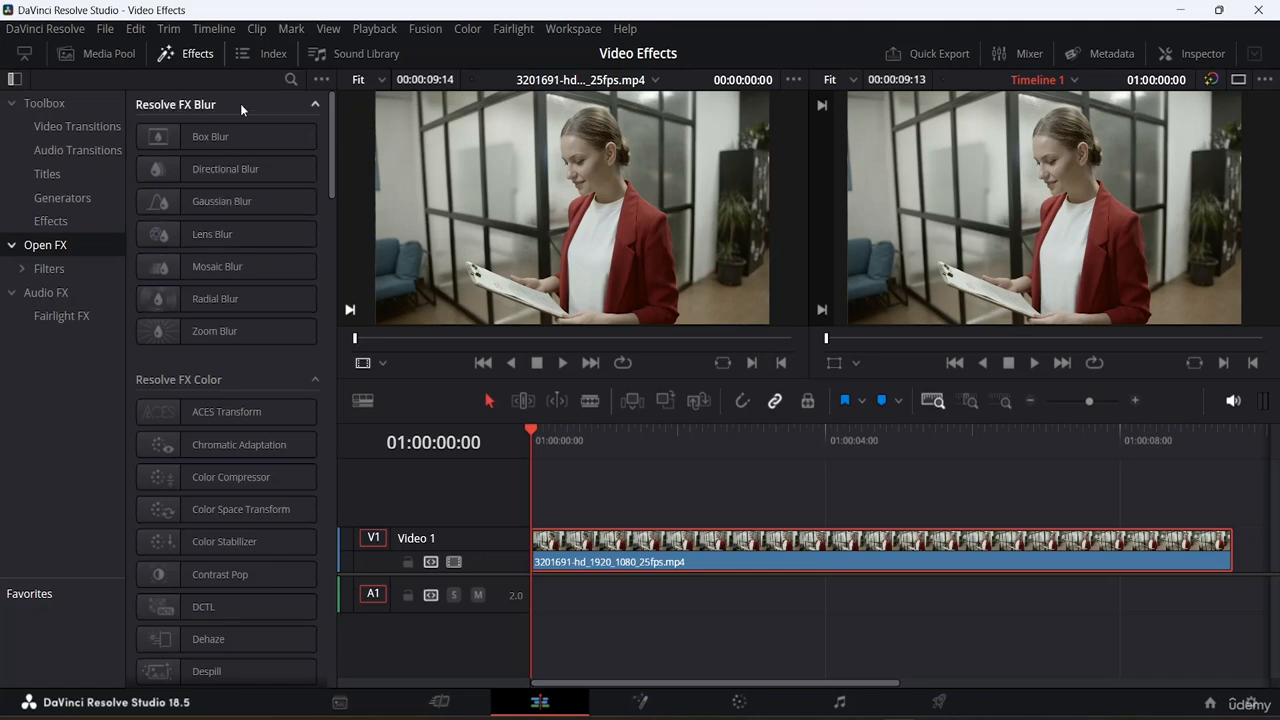
scroll(230, 420, down, 4)
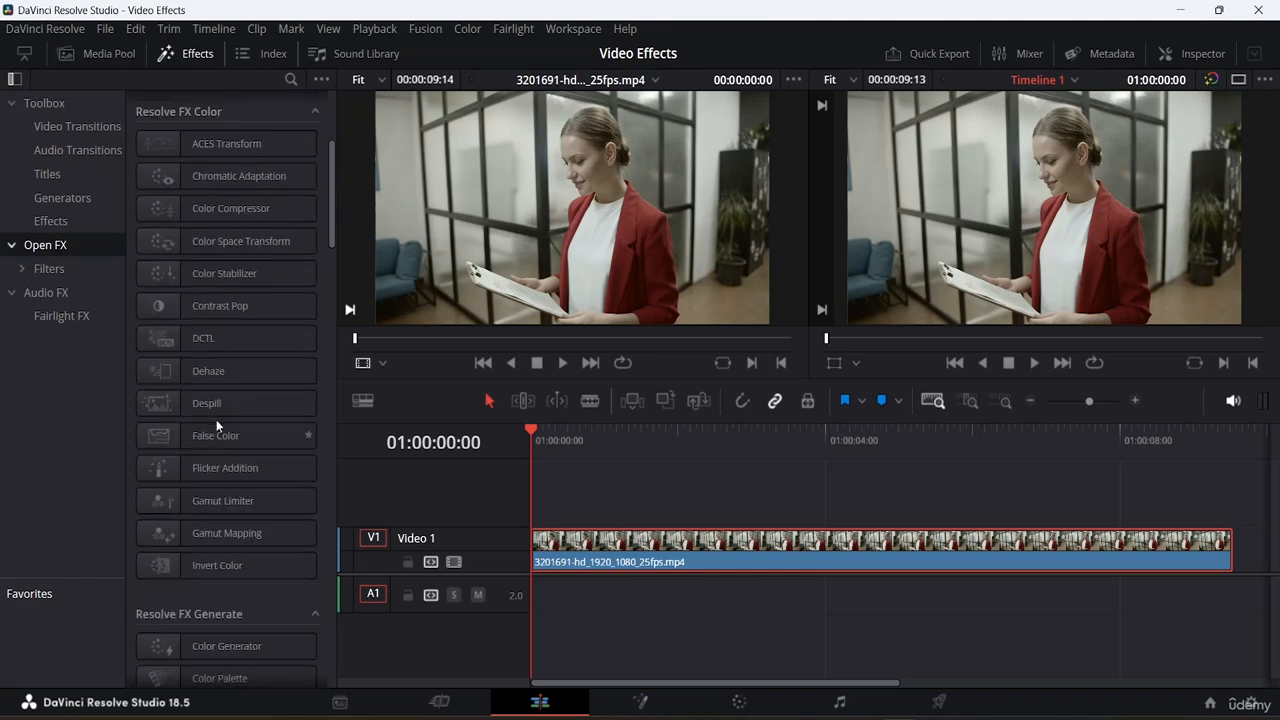
scroll(216, 425, up, 3)
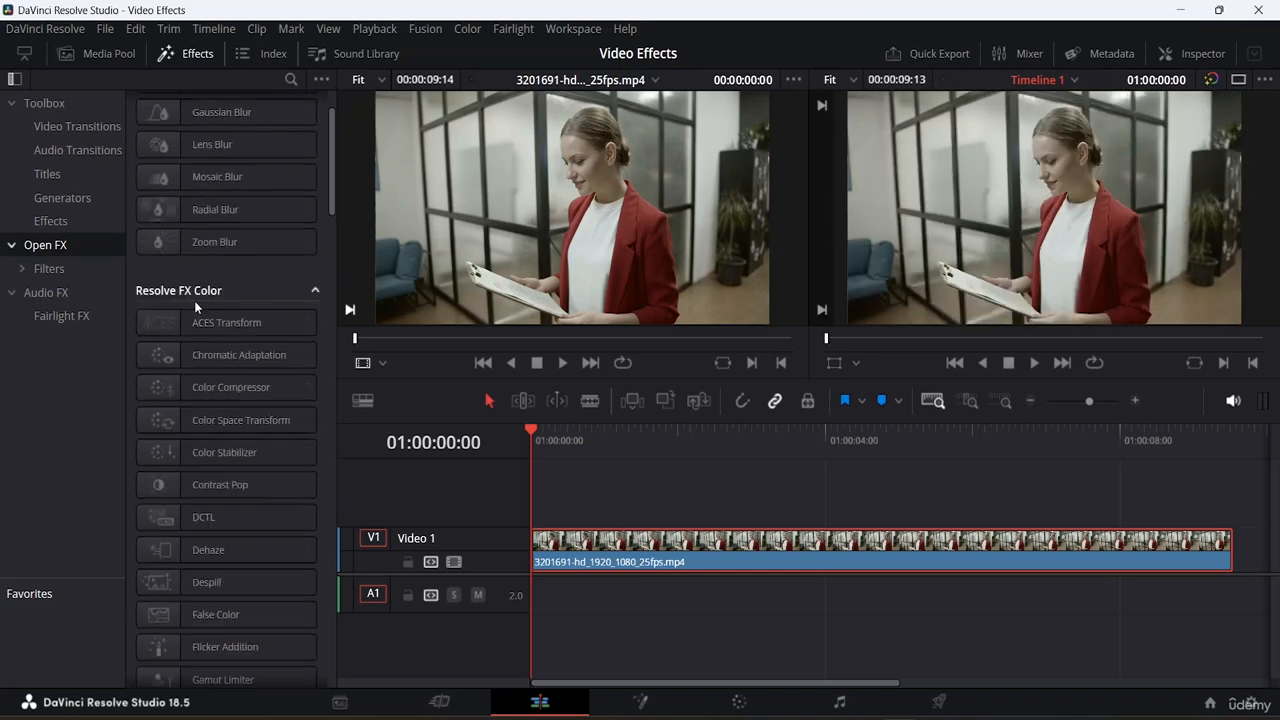
click(45, 269)
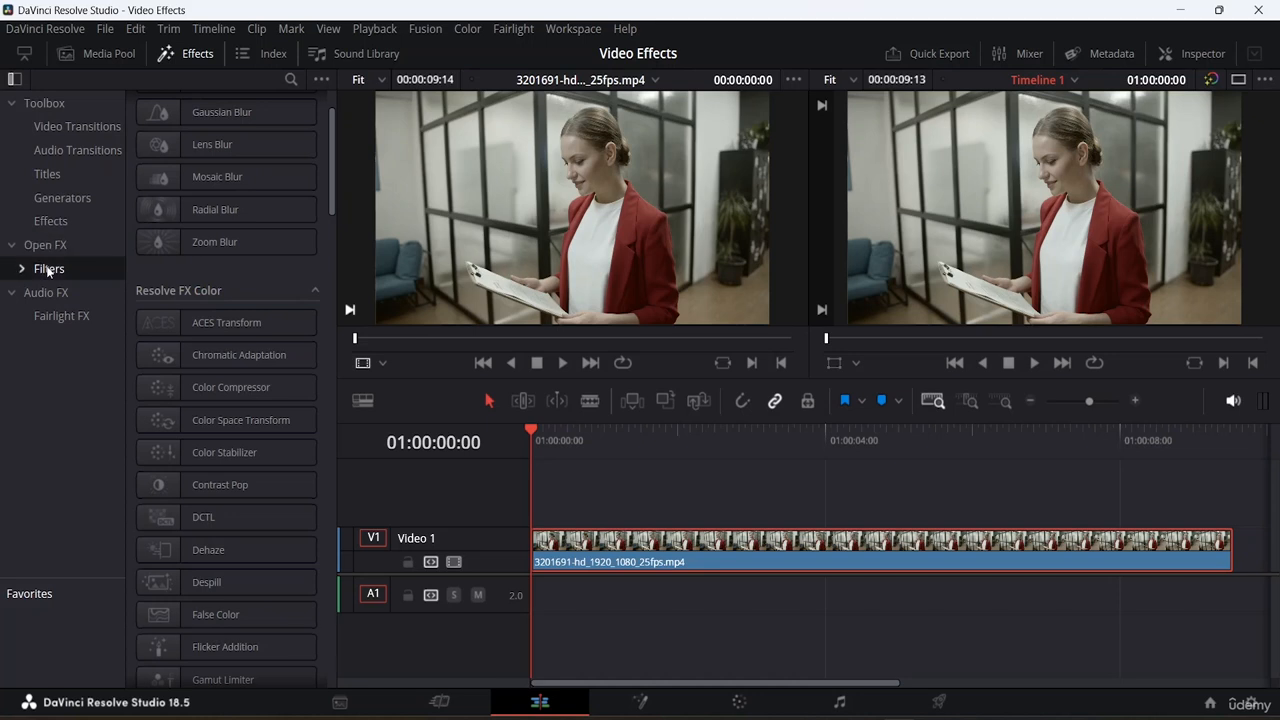
click(70, 220)
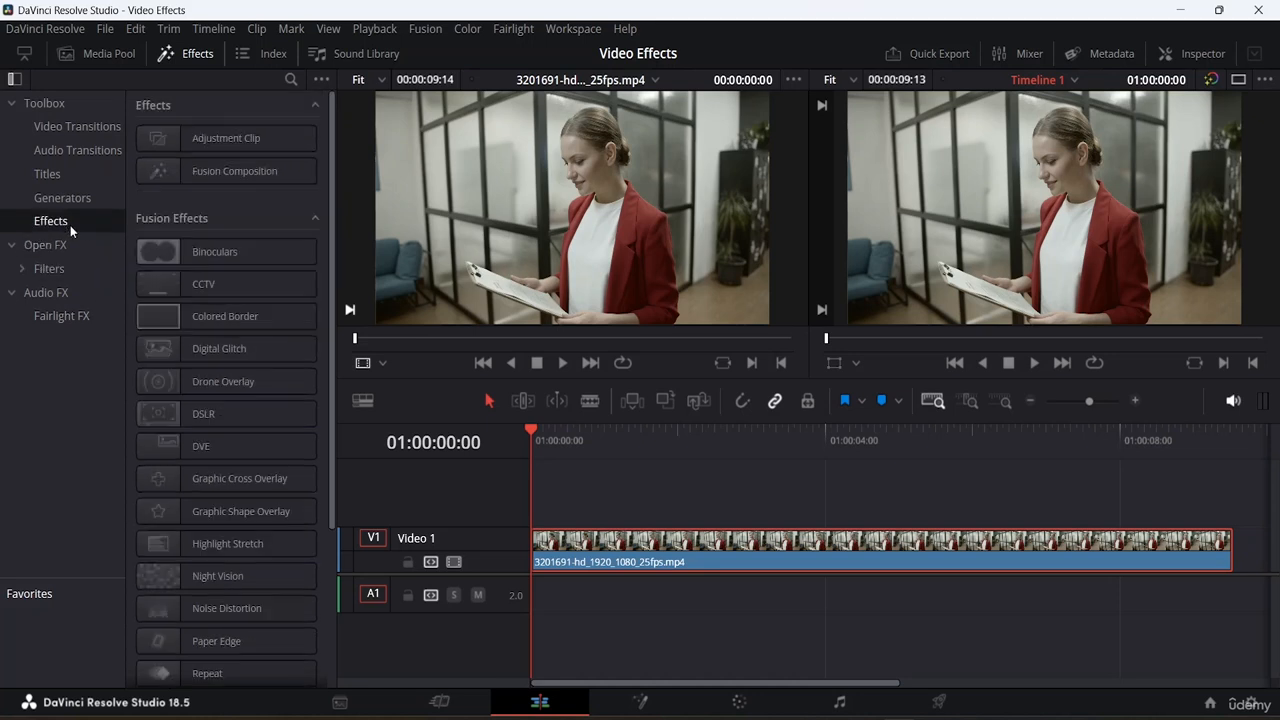
Apply the Binoculars and CCTV effects to the timeline clip and check the combined look at its first frame
click(229, 256)
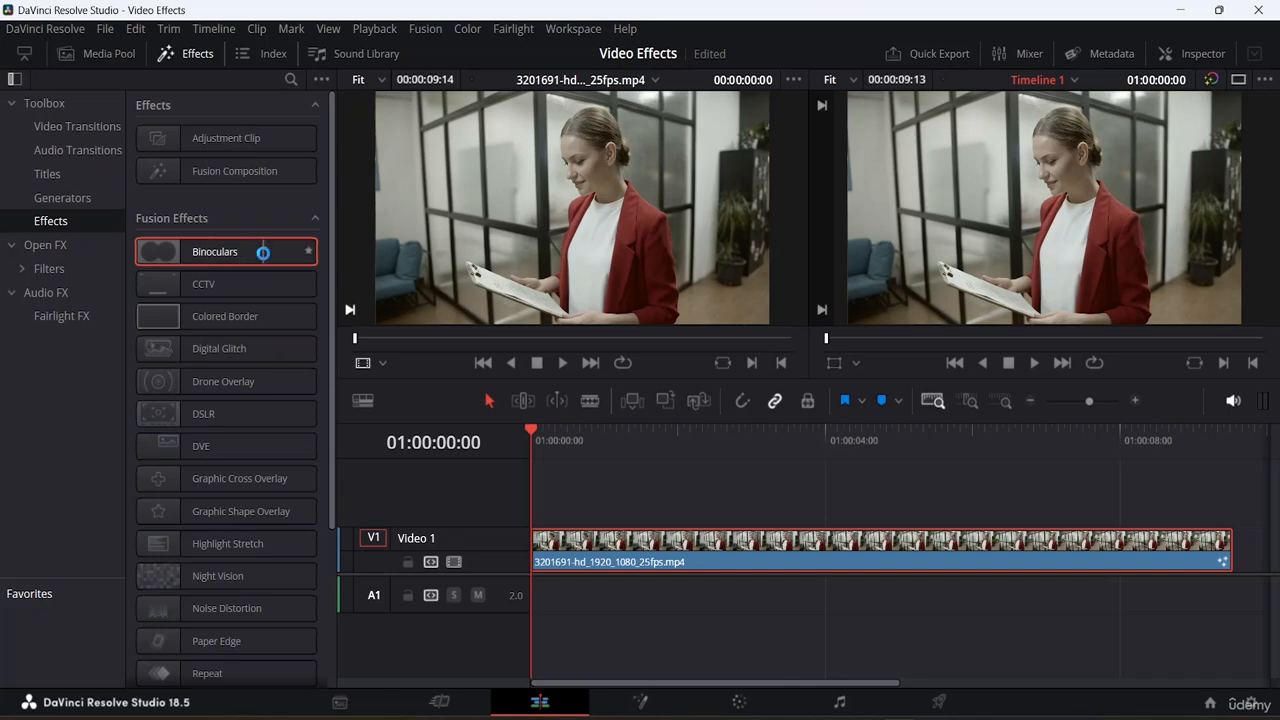
click(172, 288)
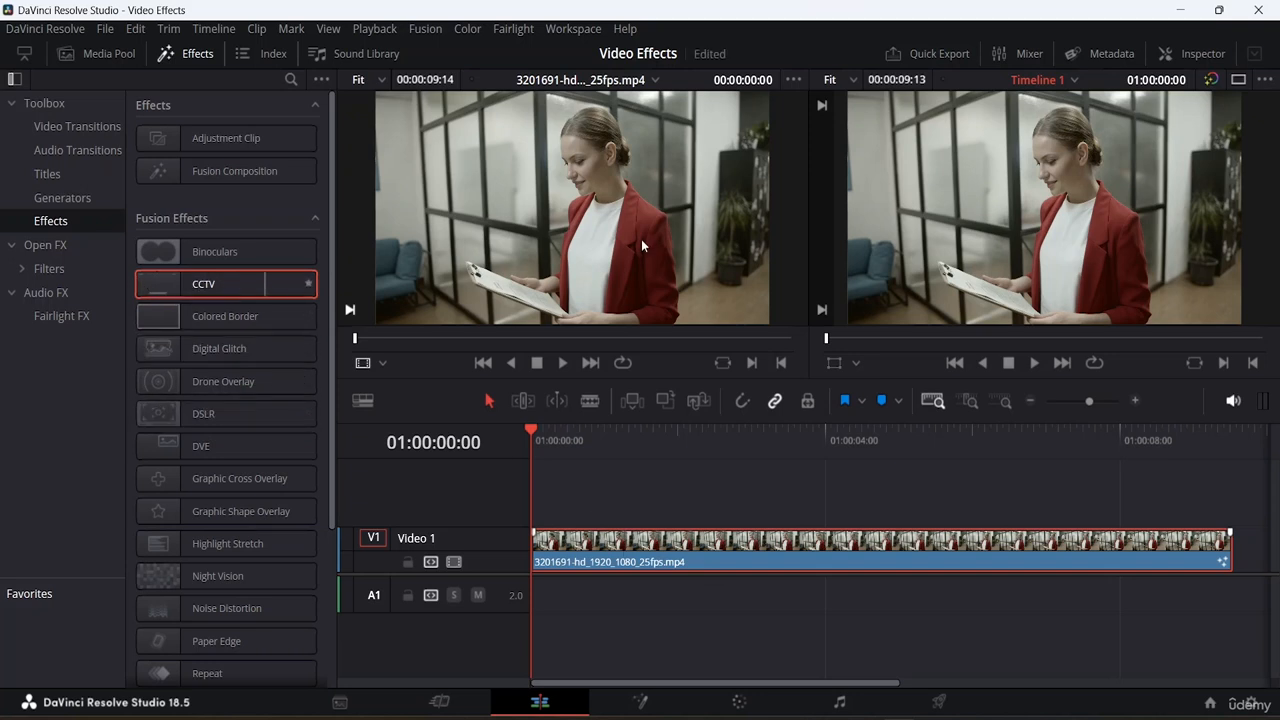
click(197, 250)
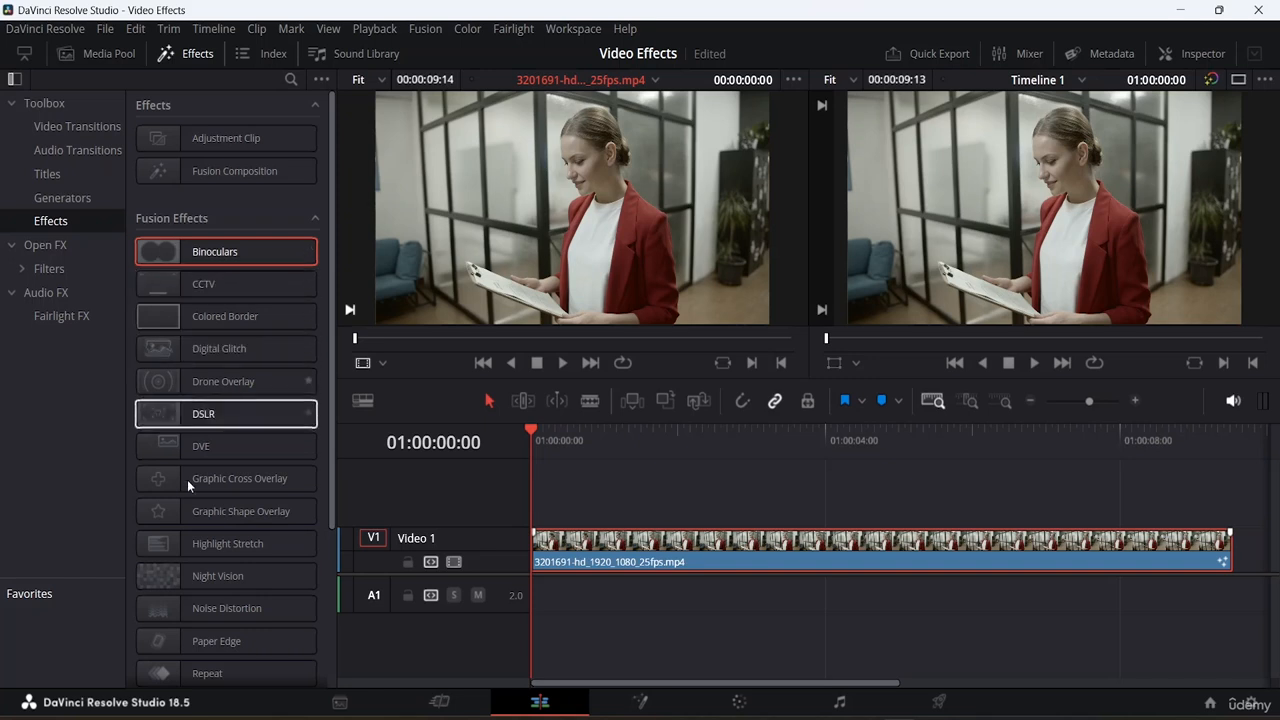
scroll(190, 465, down, 2)
scroll(208, 422, up, 2)
click(233, 291)
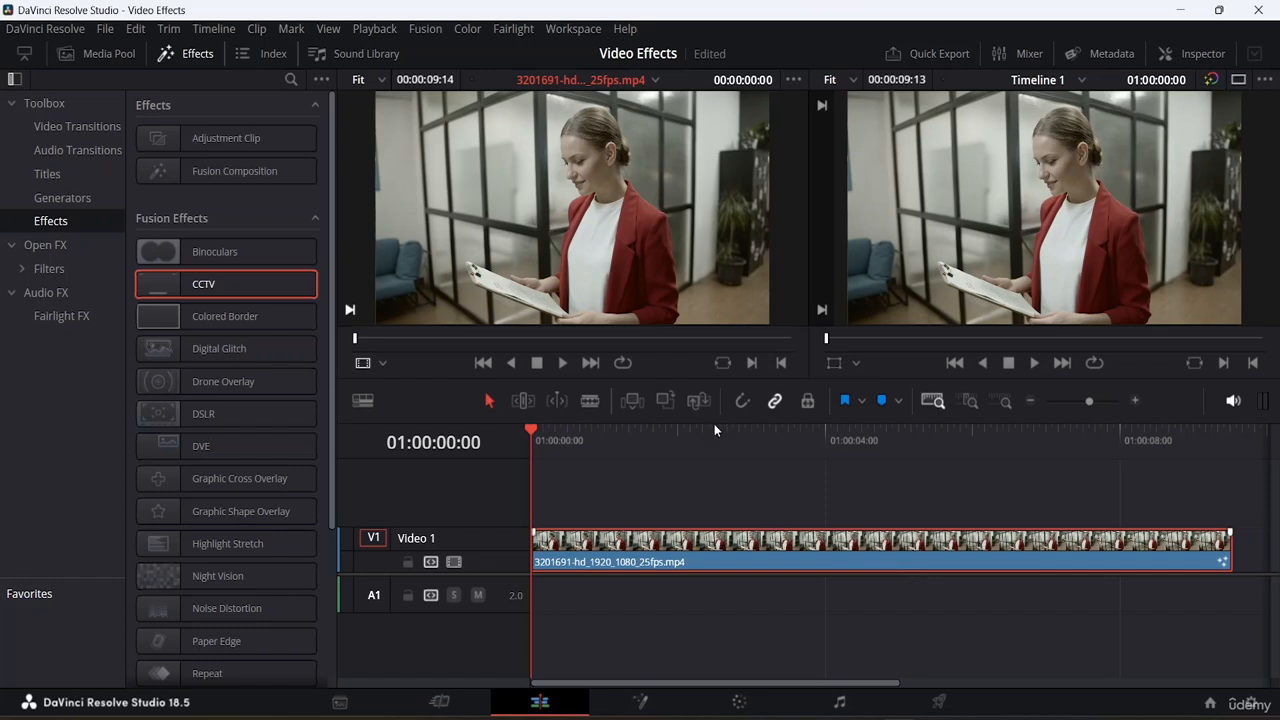
click(536, 428)
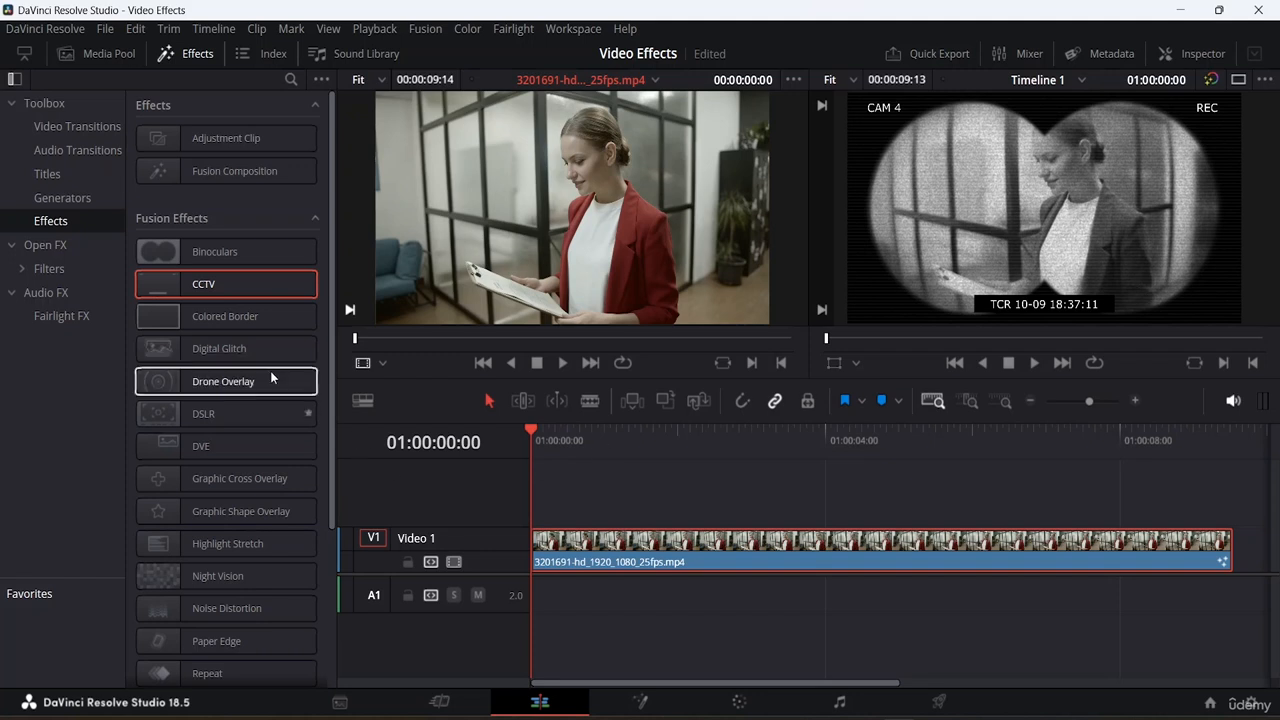
Add the Colored Border effect to the clip on top of the effects already applied
click(228, 255)
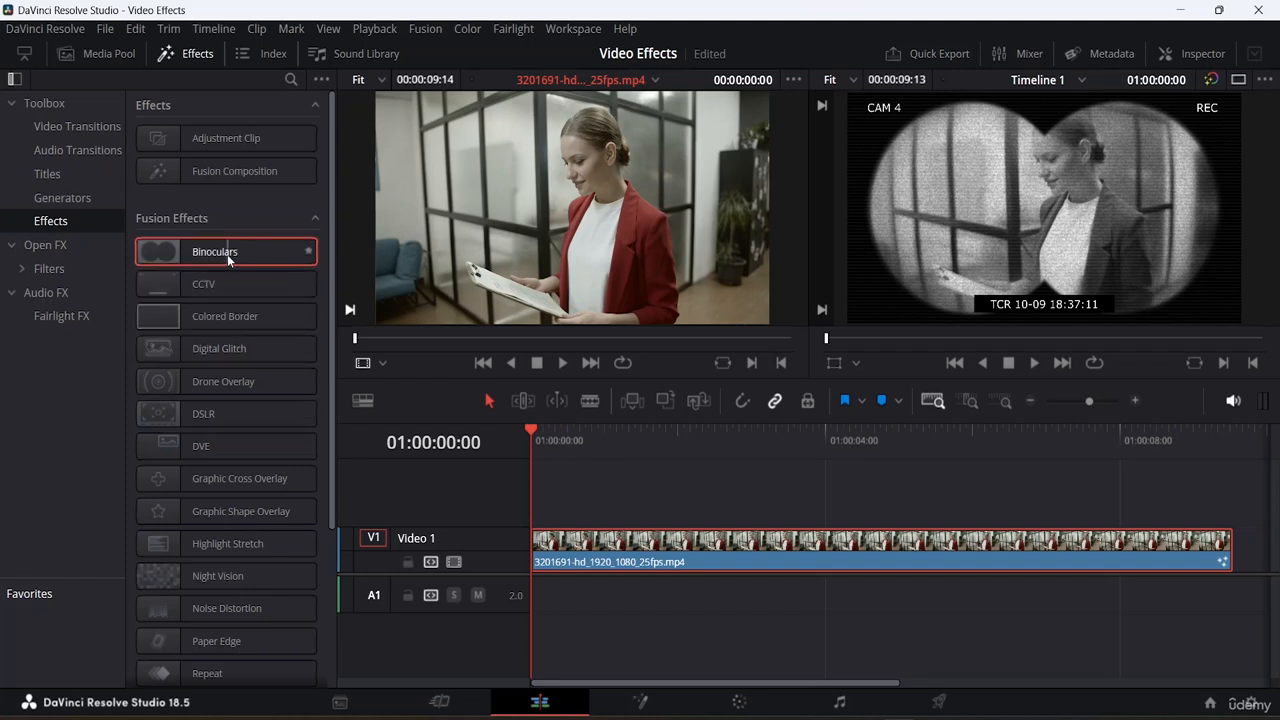
click(199, 318)
drag(190, 318, 1150, 170)
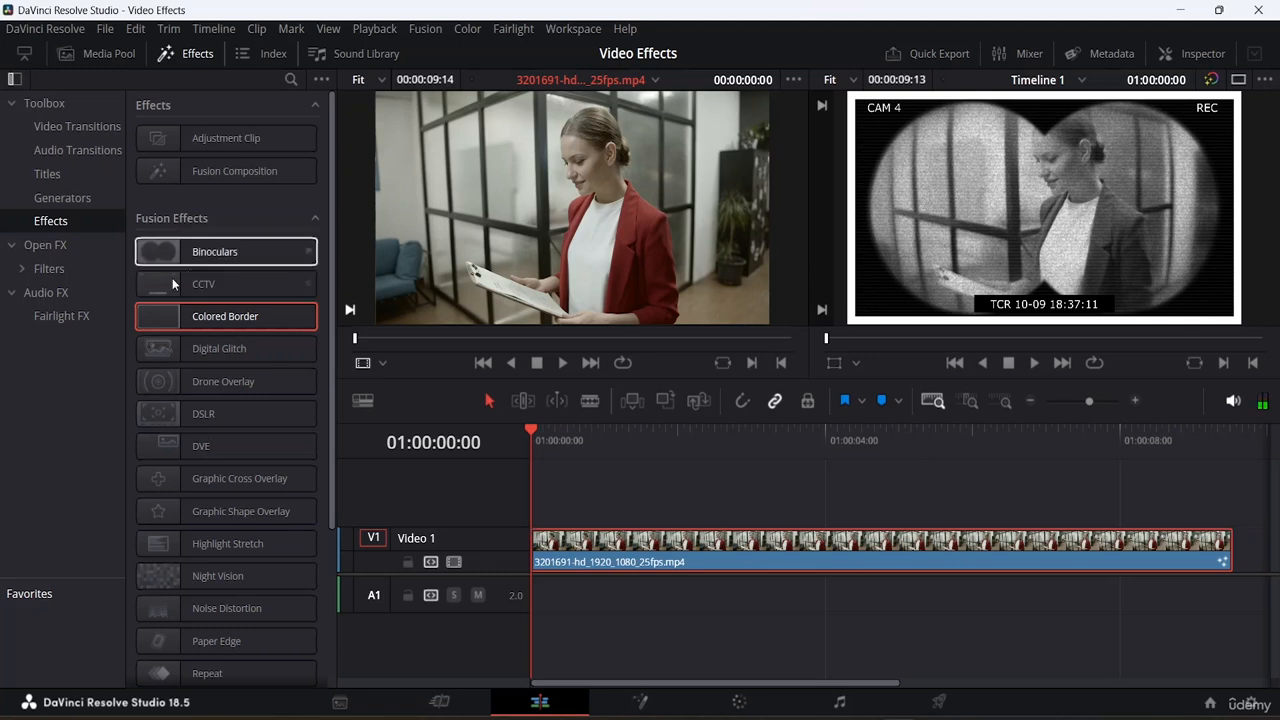
Find the Video Call effect among the Fusion effects and add it to the clip on Video 1
click(218, 290)
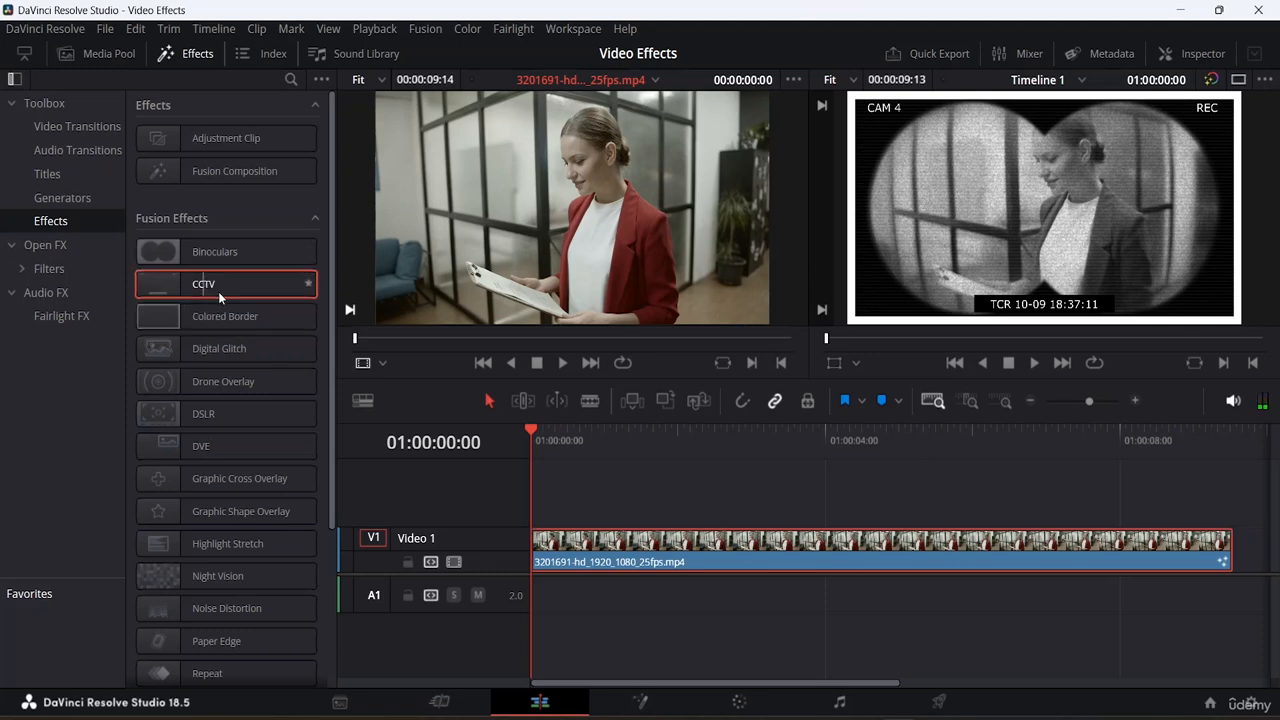
click(202, 414)
scroll(248, 515, down, 3)
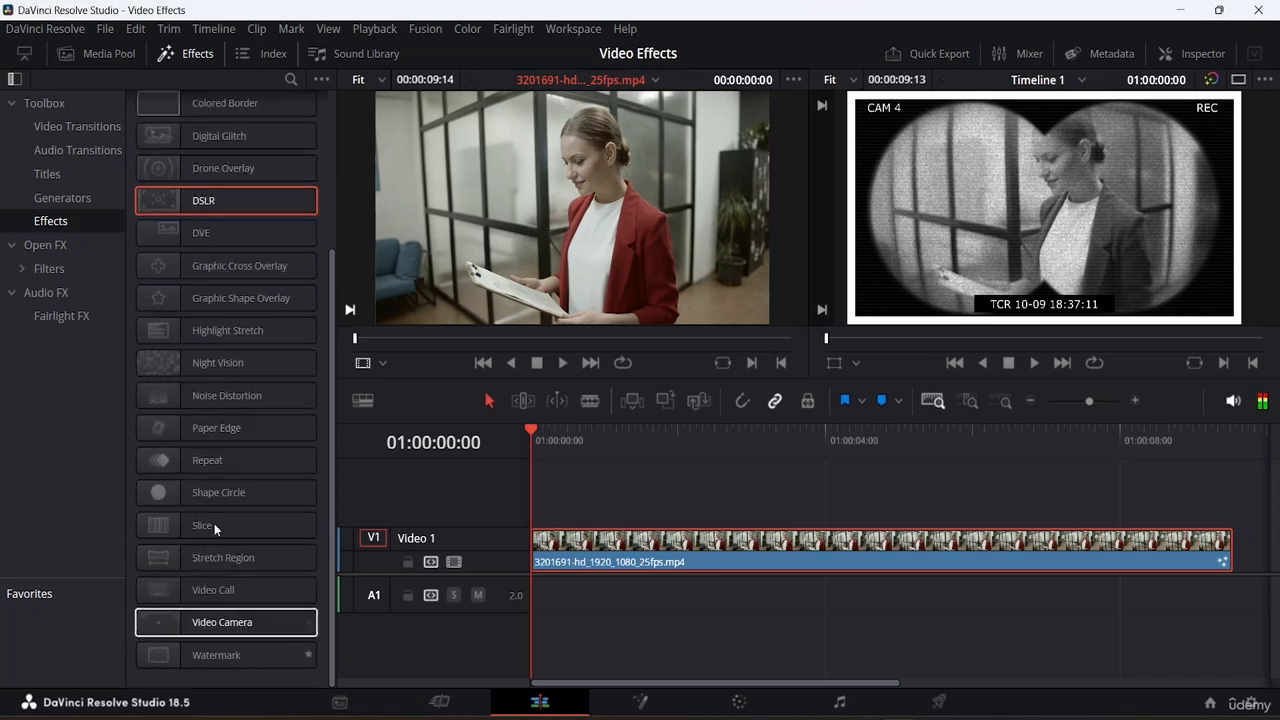
click(220, 590)
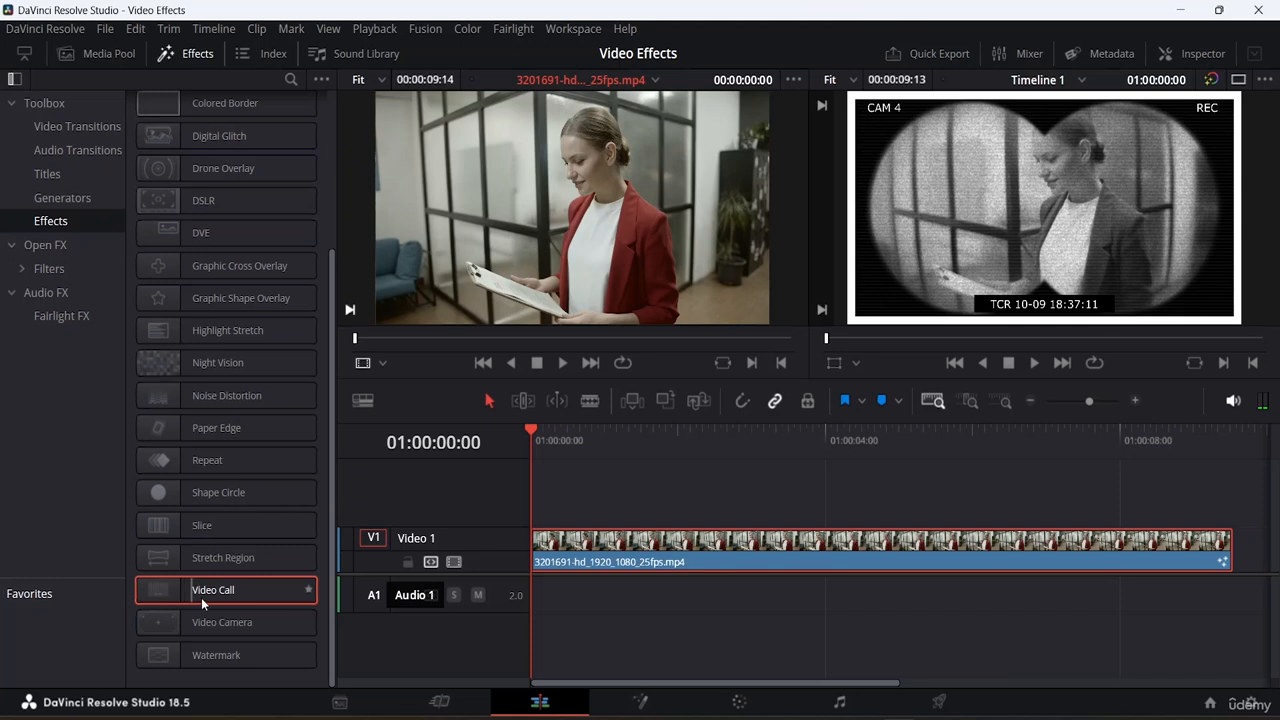
drag(201, 597, 652, 566)
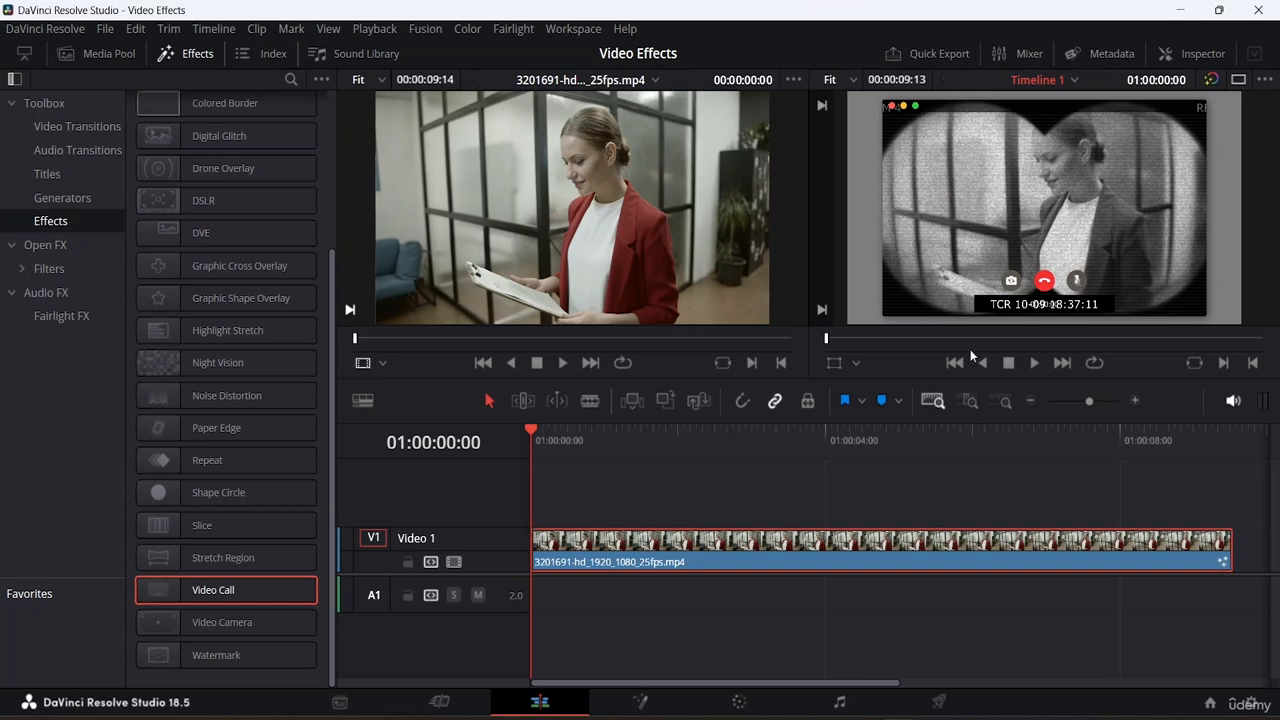
Delete the Binoculars and CCTV effects from the clip's applied Fusion effects and collapse the Colored Border settings
click(1206, 53)
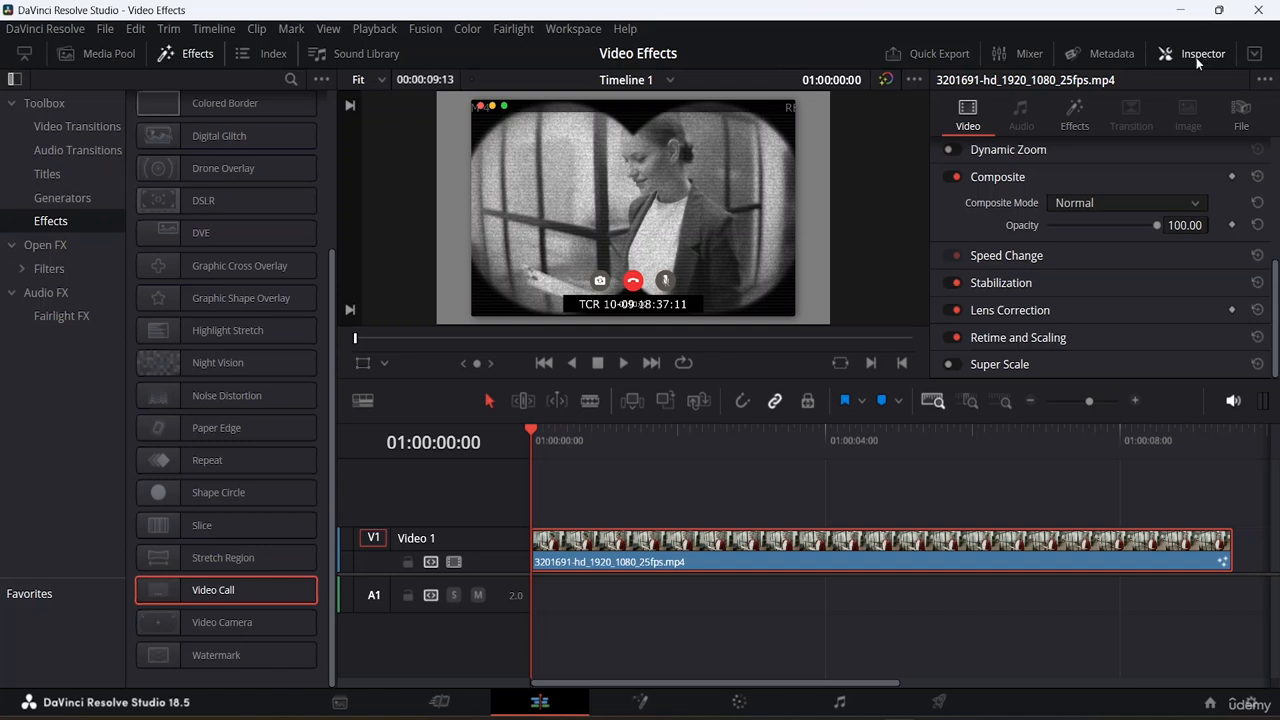
click(1074, 120)
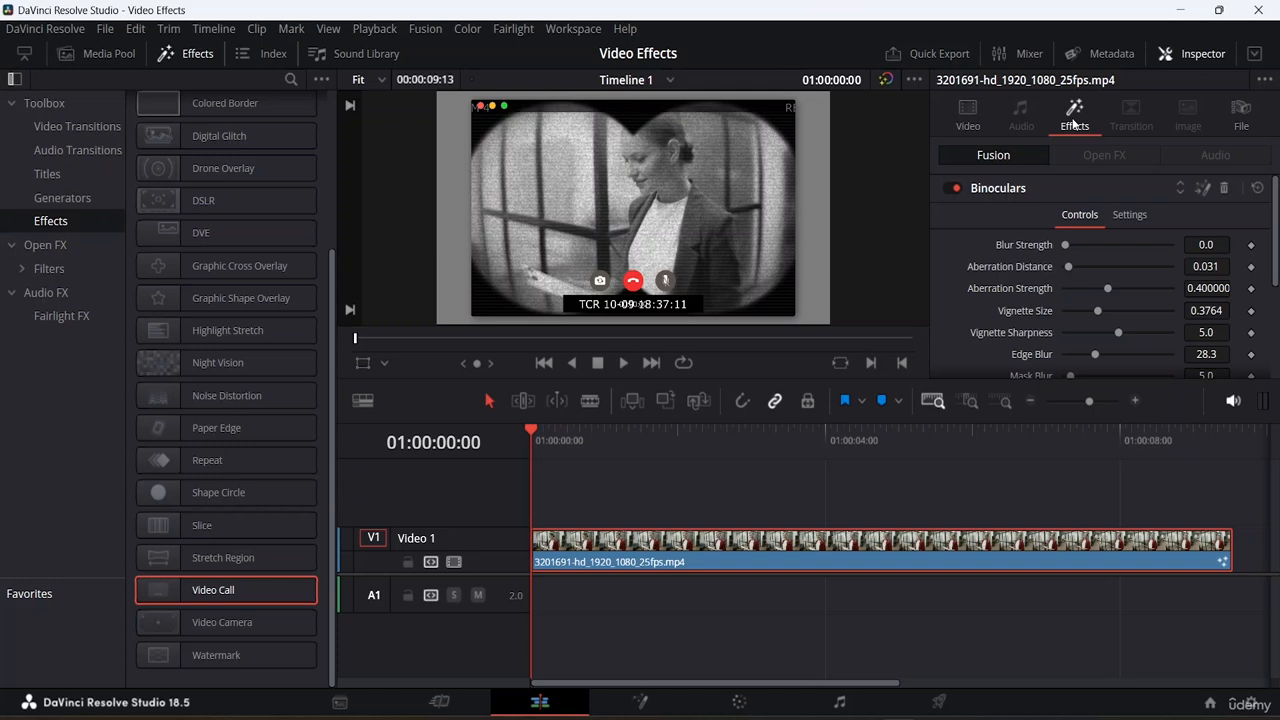
click(997, 190)
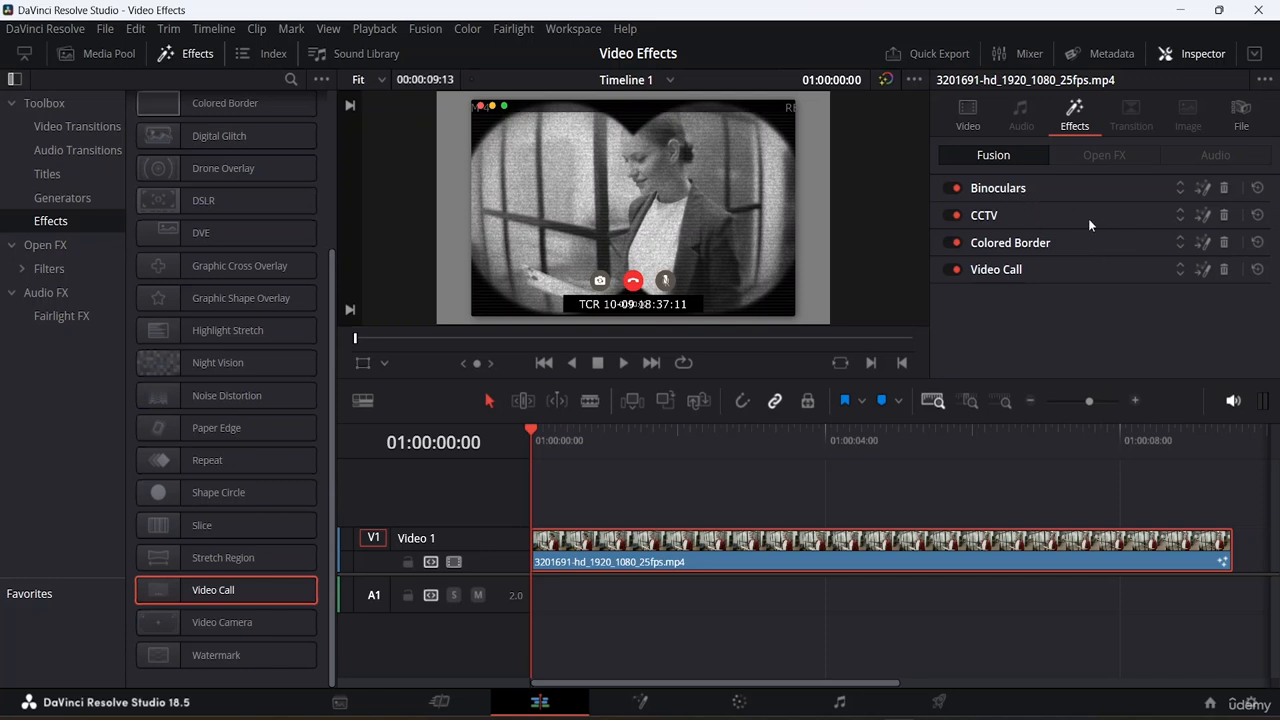
click(1228, 189)
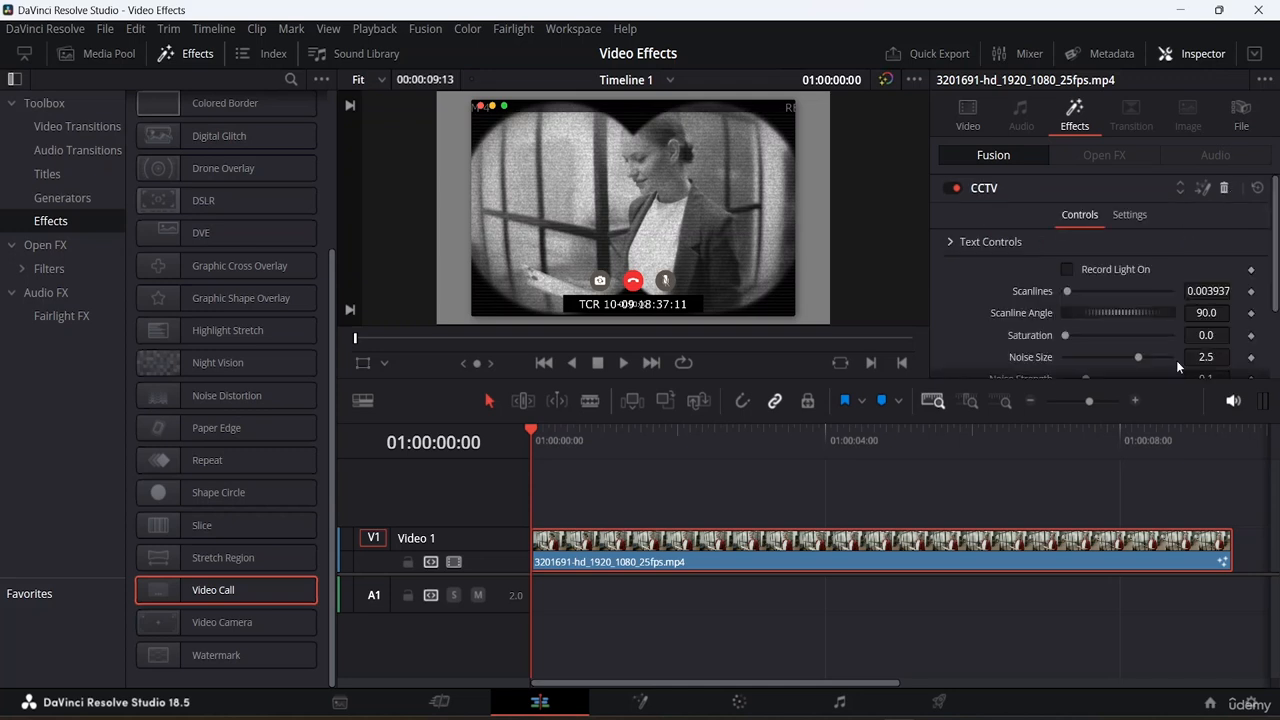
click(989, 187)
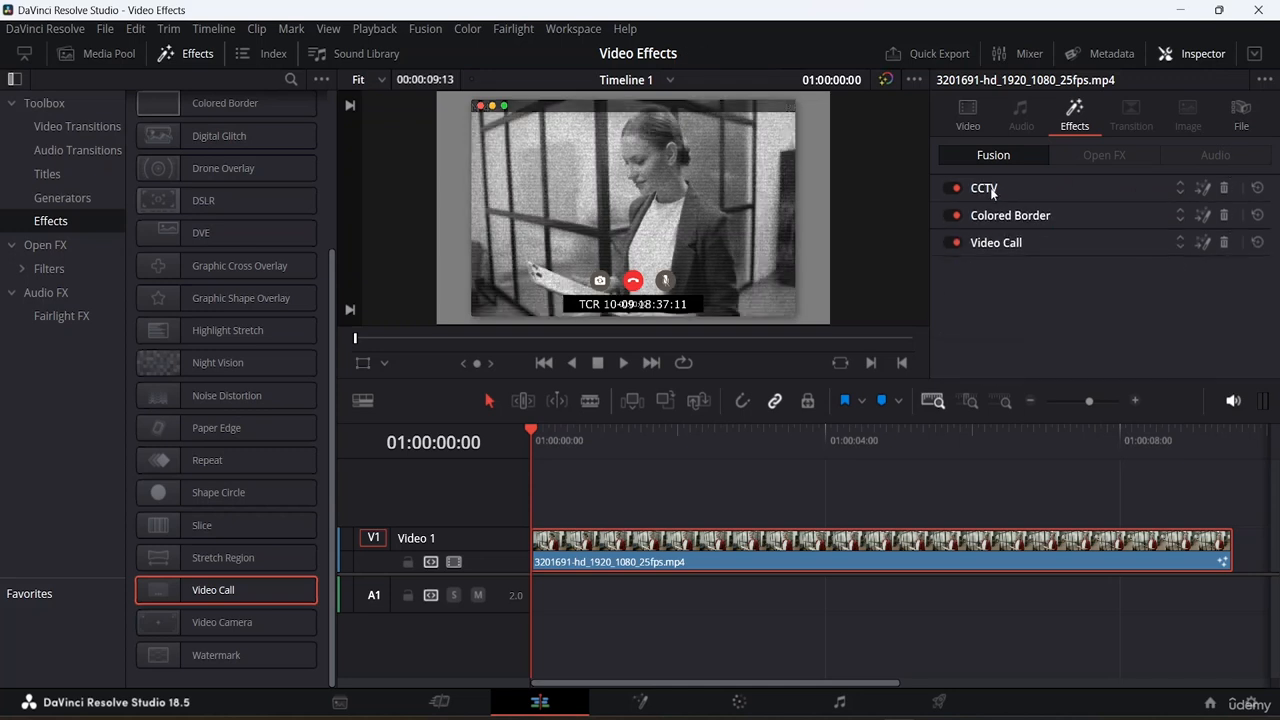
click(1224, 189)
click(1046, 192)
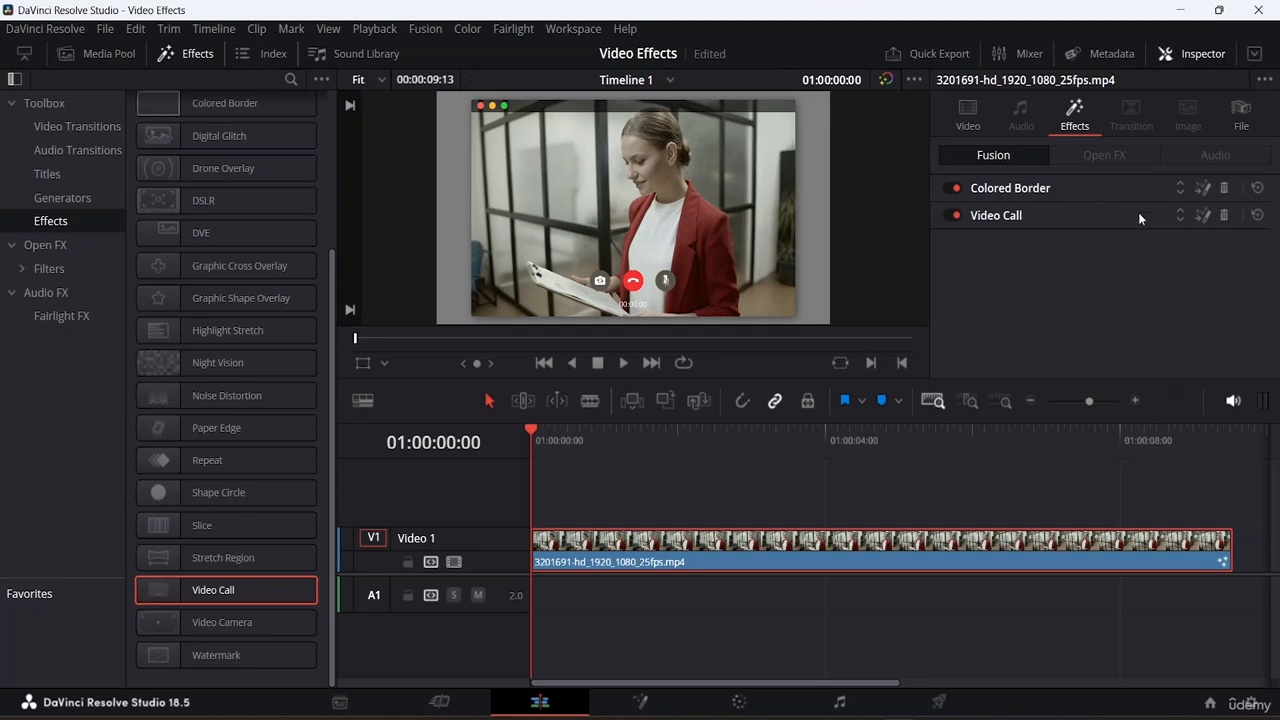
Delete the Colored Border effect from the clip and collapse the remaining Video Call settings
click(1224, 189)
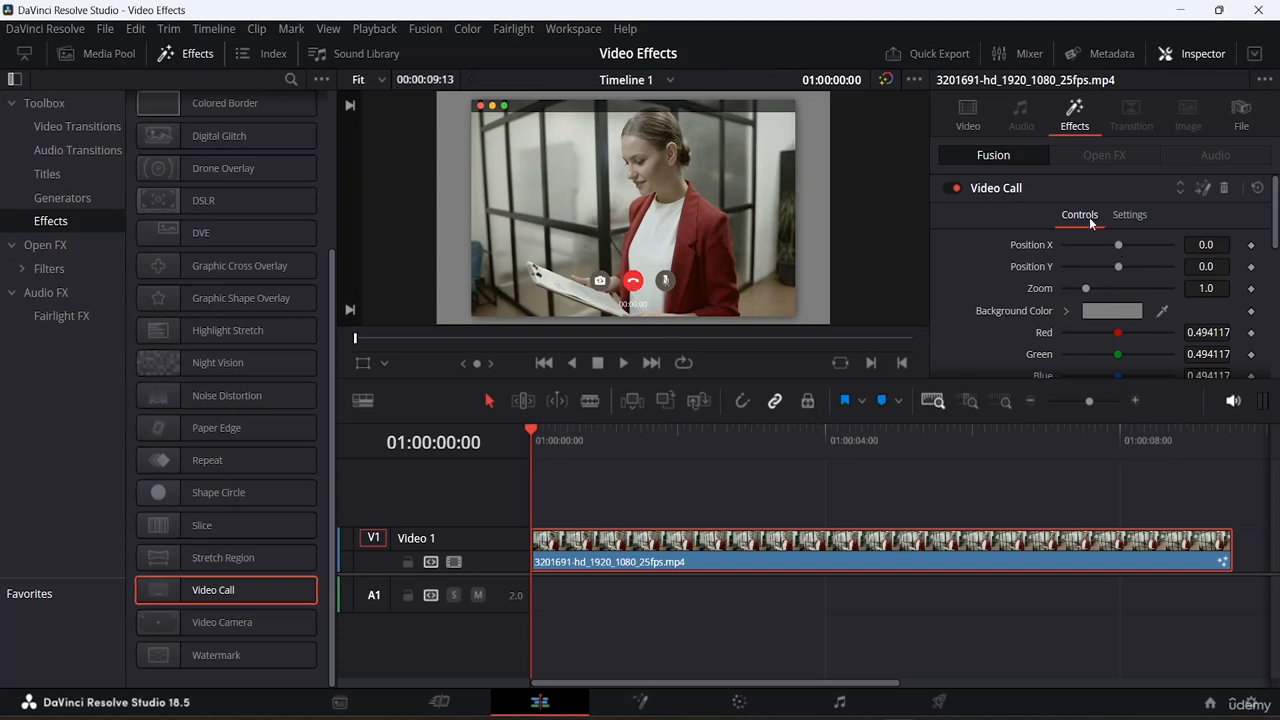
click(1000, 190)
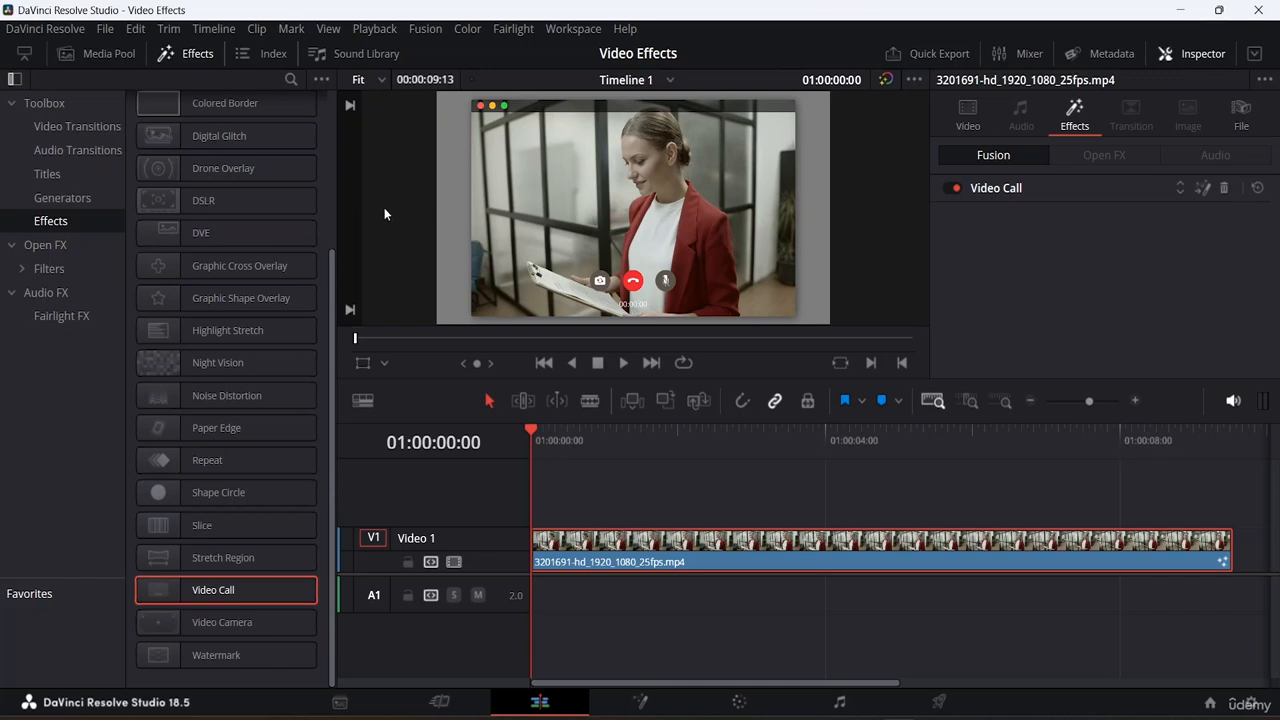
scroll(219, 240, up, 4)
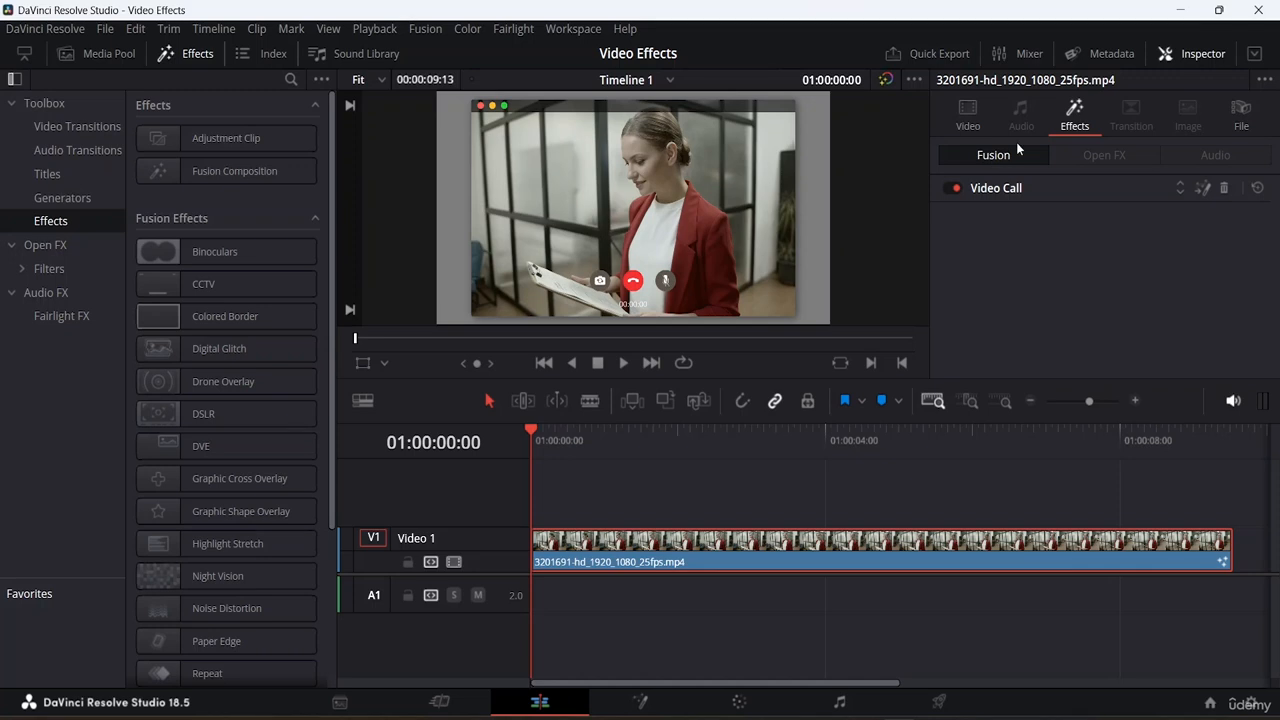
Apply the Open FX Lens Blur effect to the clip on Video 1 and compare its Fusion and Open FX effect lists
click(63, 245)
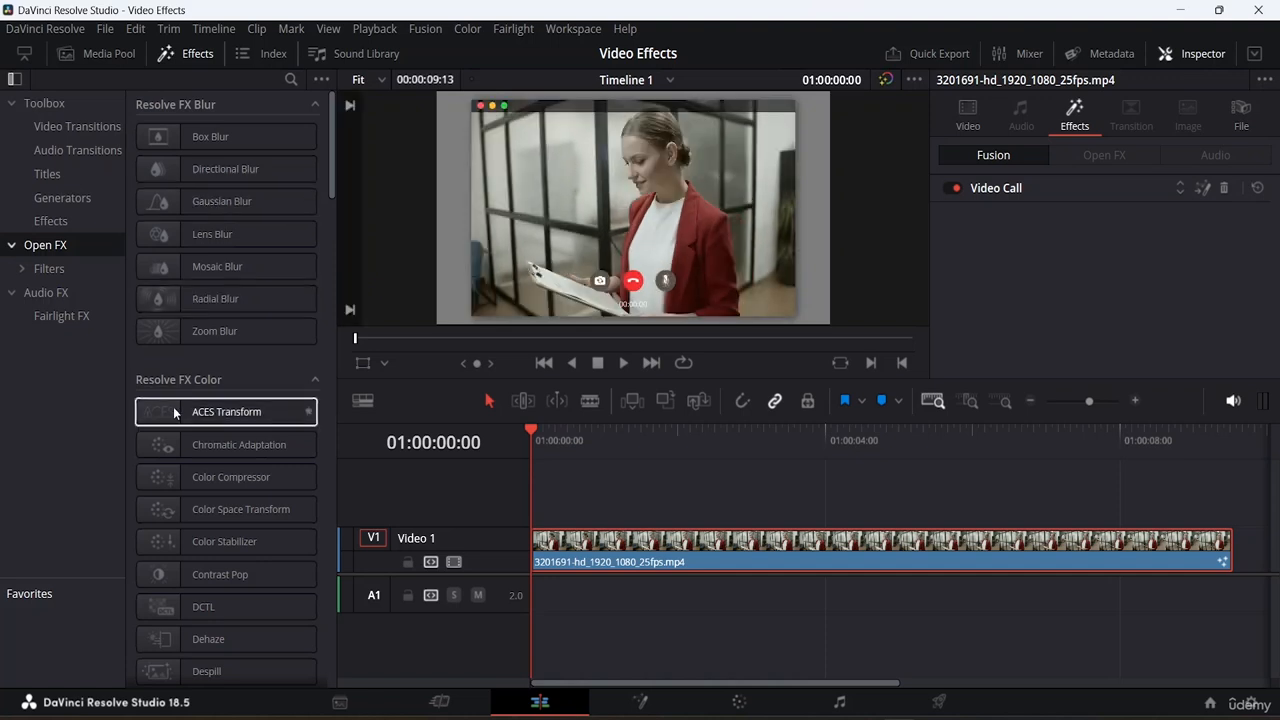
drag(212, 234, 759, 552)
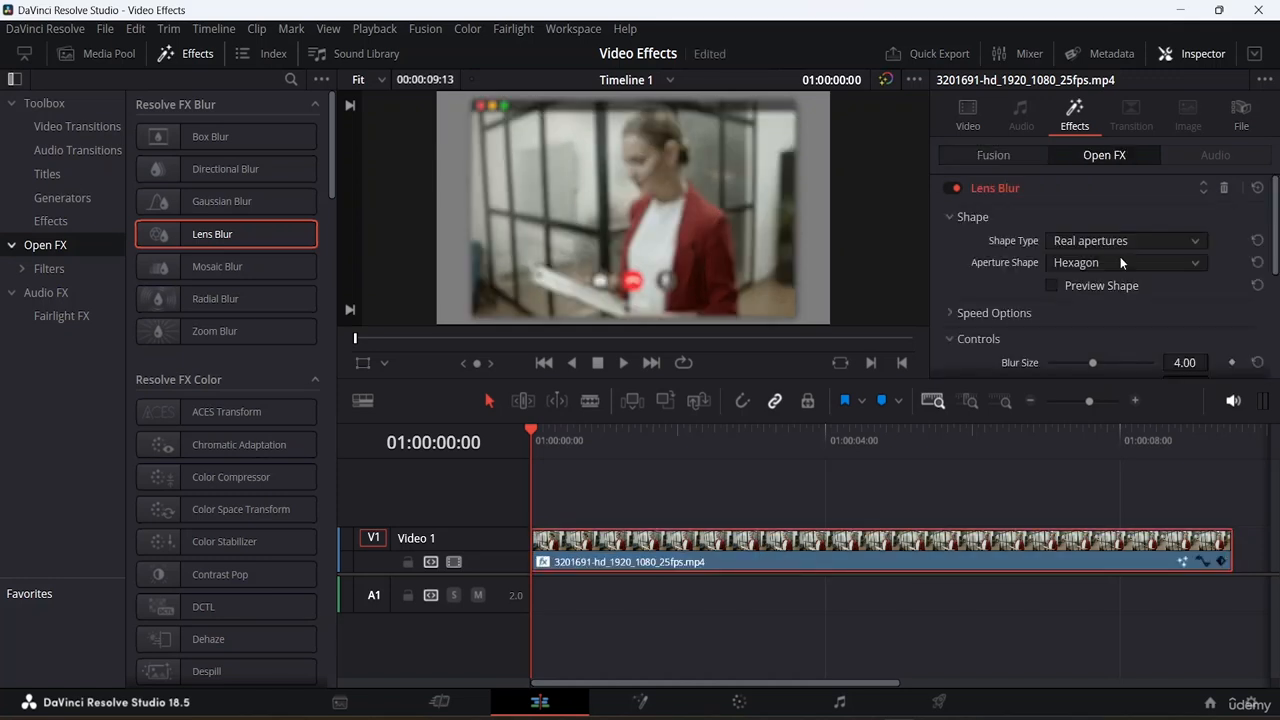
click(993, 155)
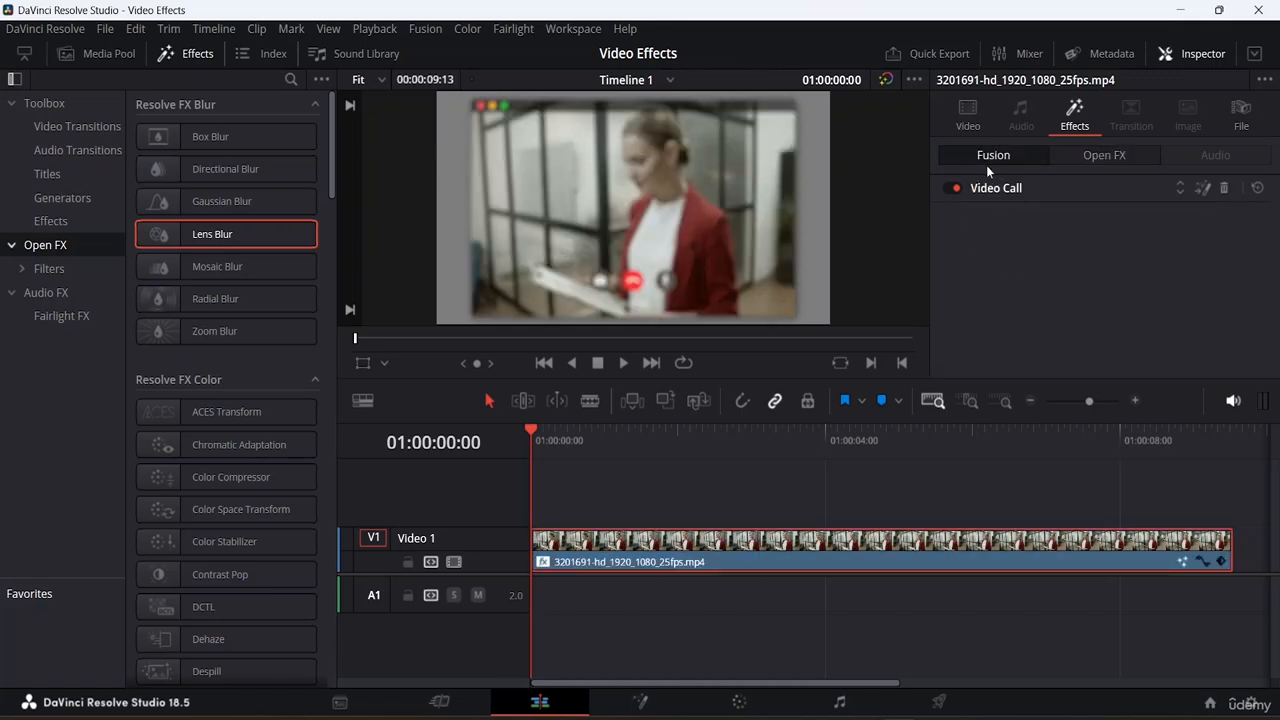
click(1135, 155)
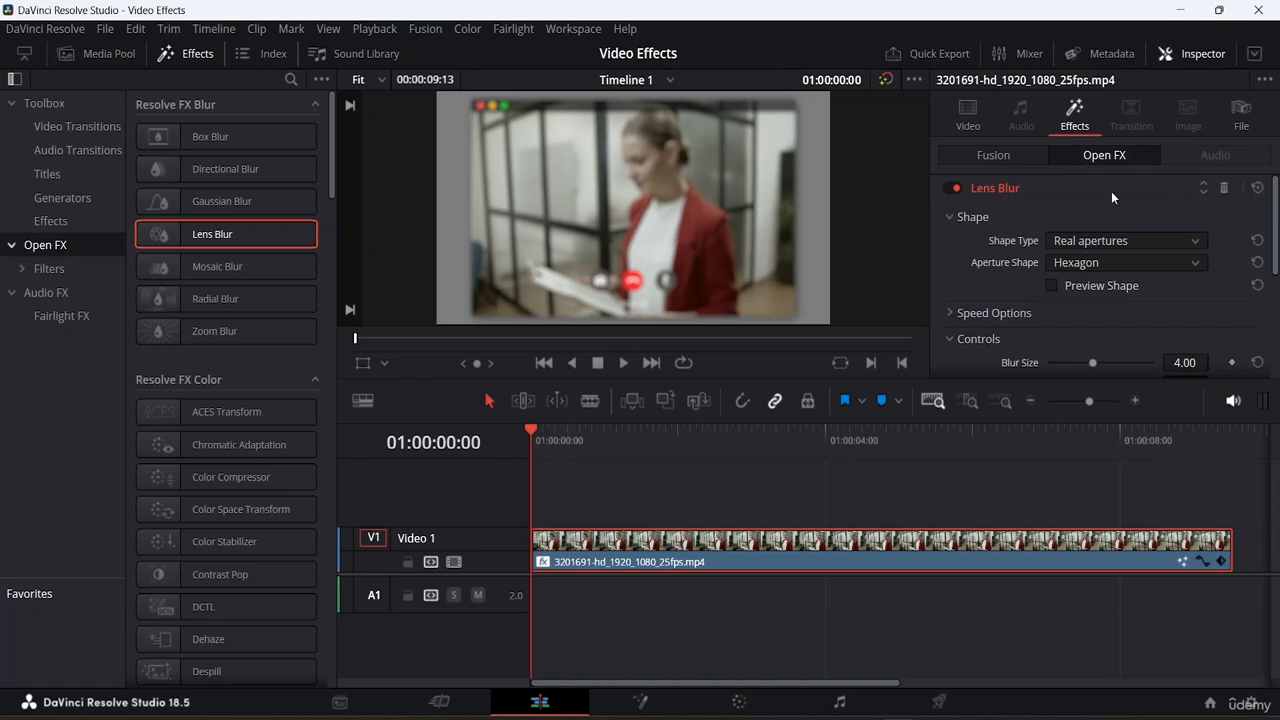
Look through all Lens Blur settings and delete the effect from the clip
scroll(1098, 198, down, 3)
scroll(1100, 203, up, 3)
scroll(1105, 218, down, 5)
scroll(1111, 236, up, 5)
scroll(1058, 285, down, 5)
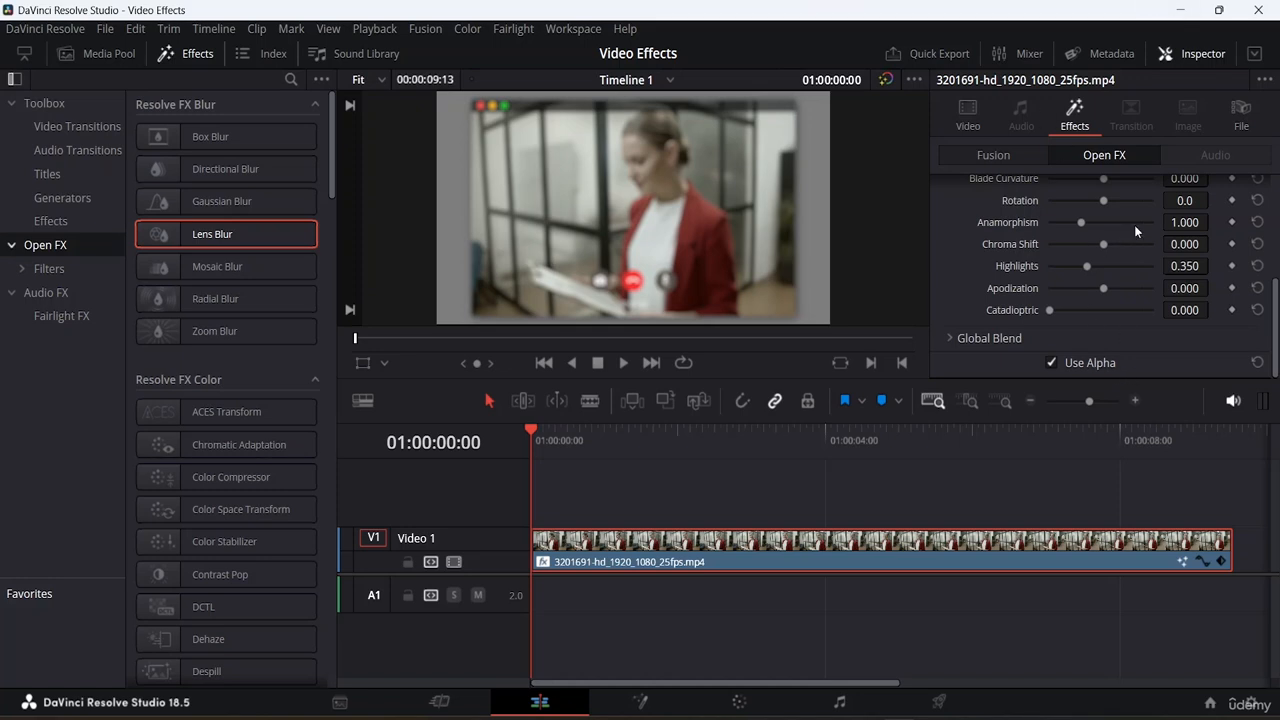
scroll(1134, 226, up, 5)
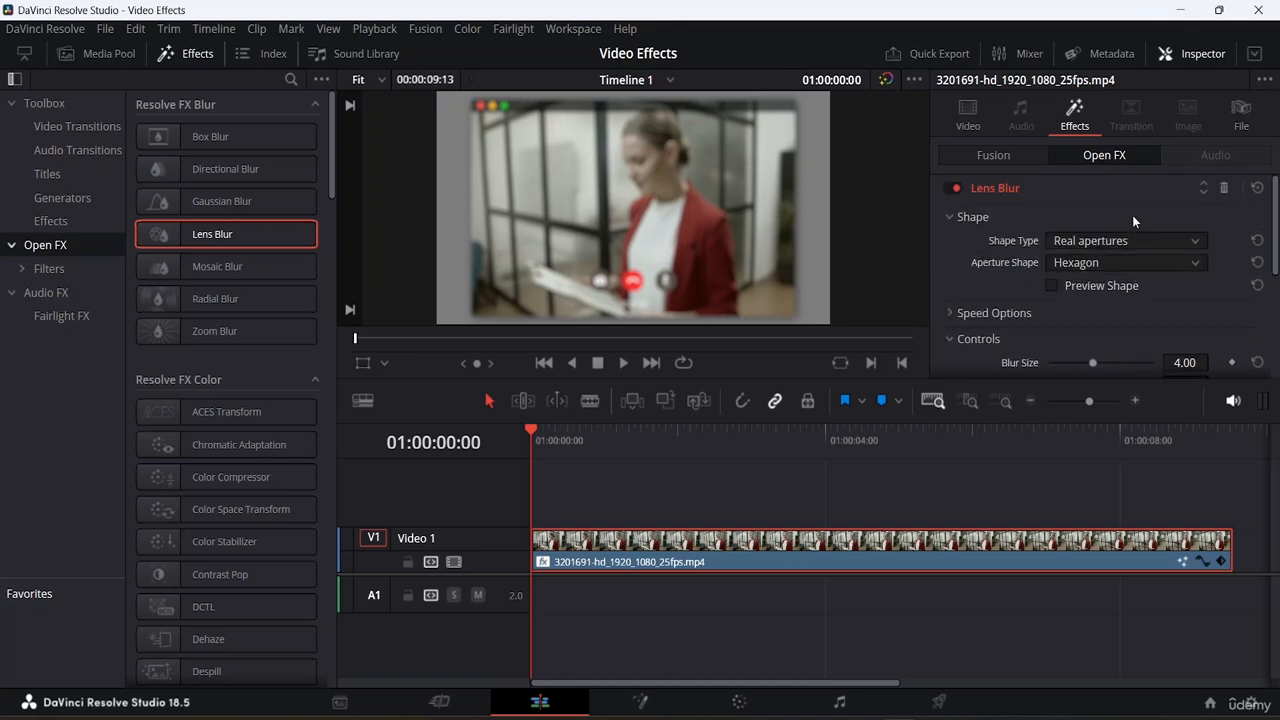
click(1224, 190)
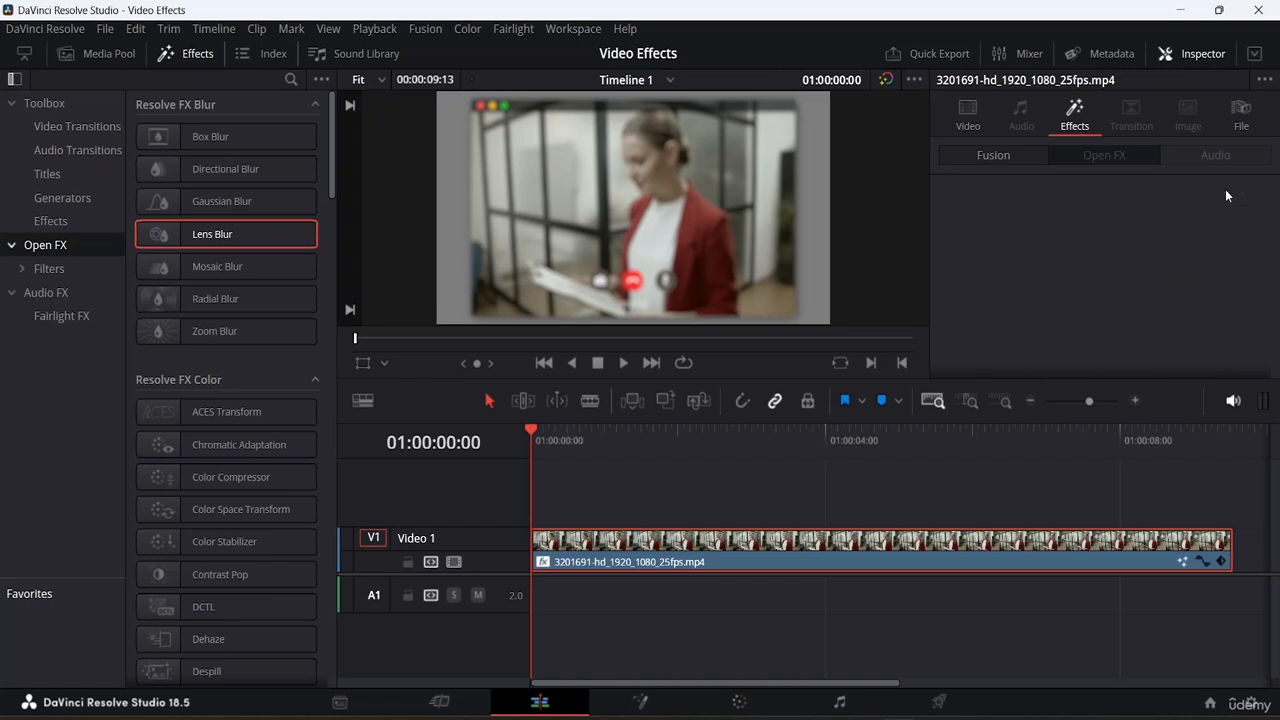
Expand the Video Call settings among the clip's Fusion effects and enlarge the area that shows them
click(982, 155)
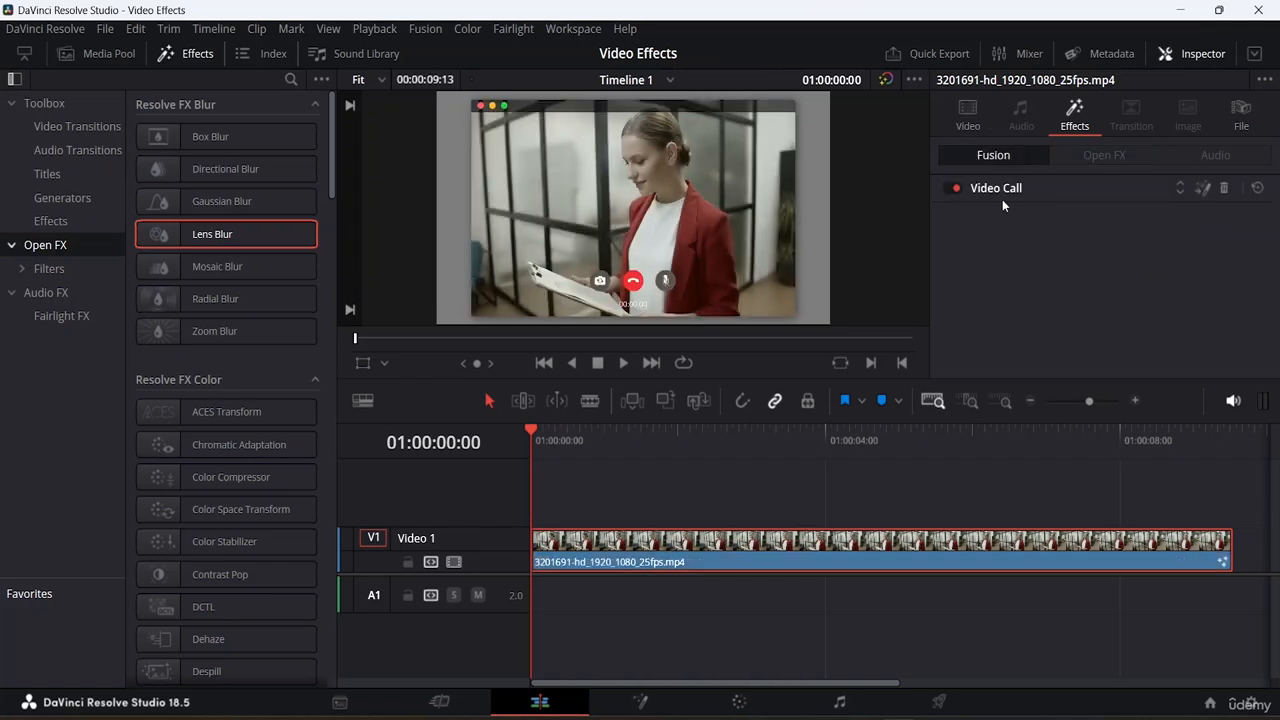
click(1002, 194)
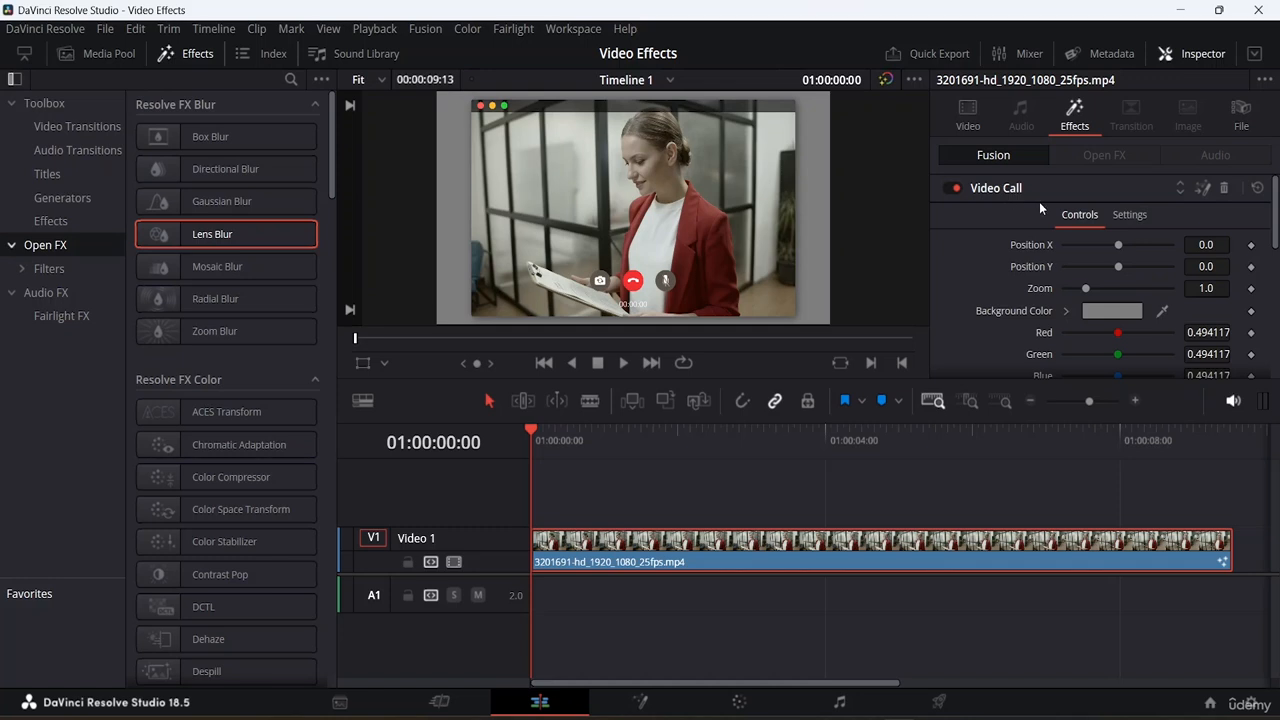
drag(1007, 376, 1008, 462)
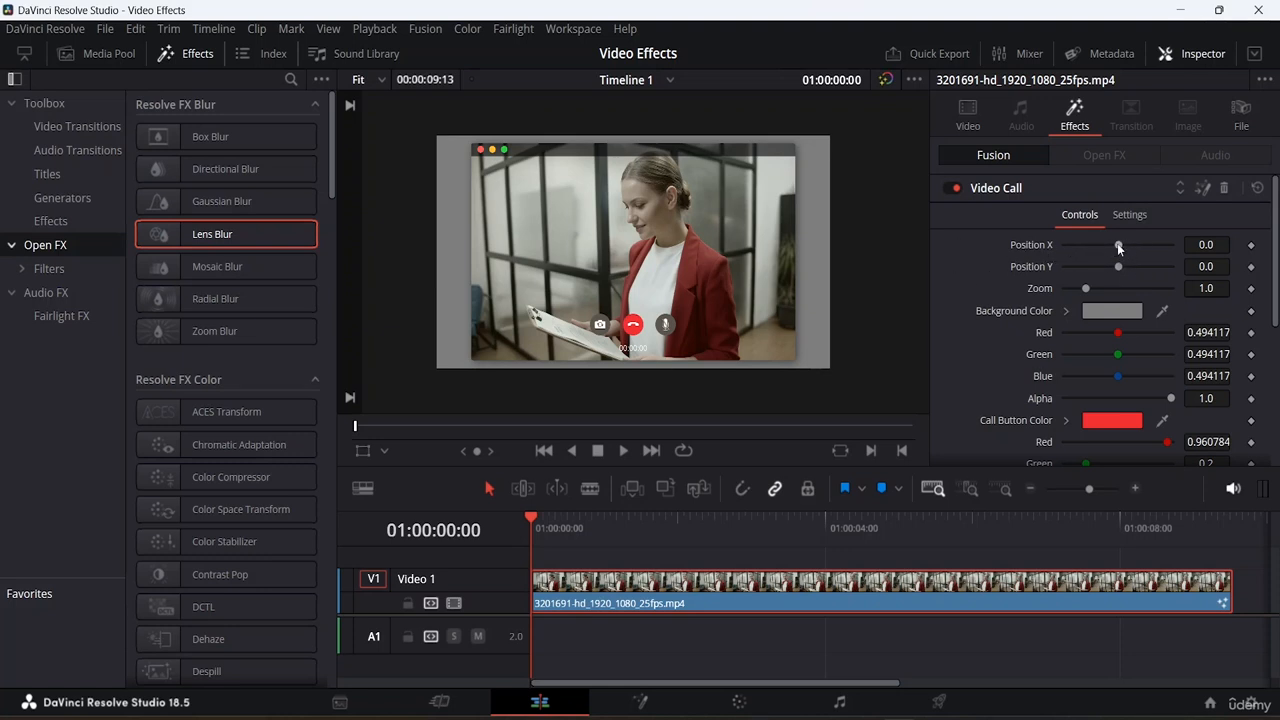
Try Position X at -0.43 and Position Y at 0.175 on the Video Call effect, reset both, and test Zoom, ending at 1.0
drag(1117, 243, 1072, 252)
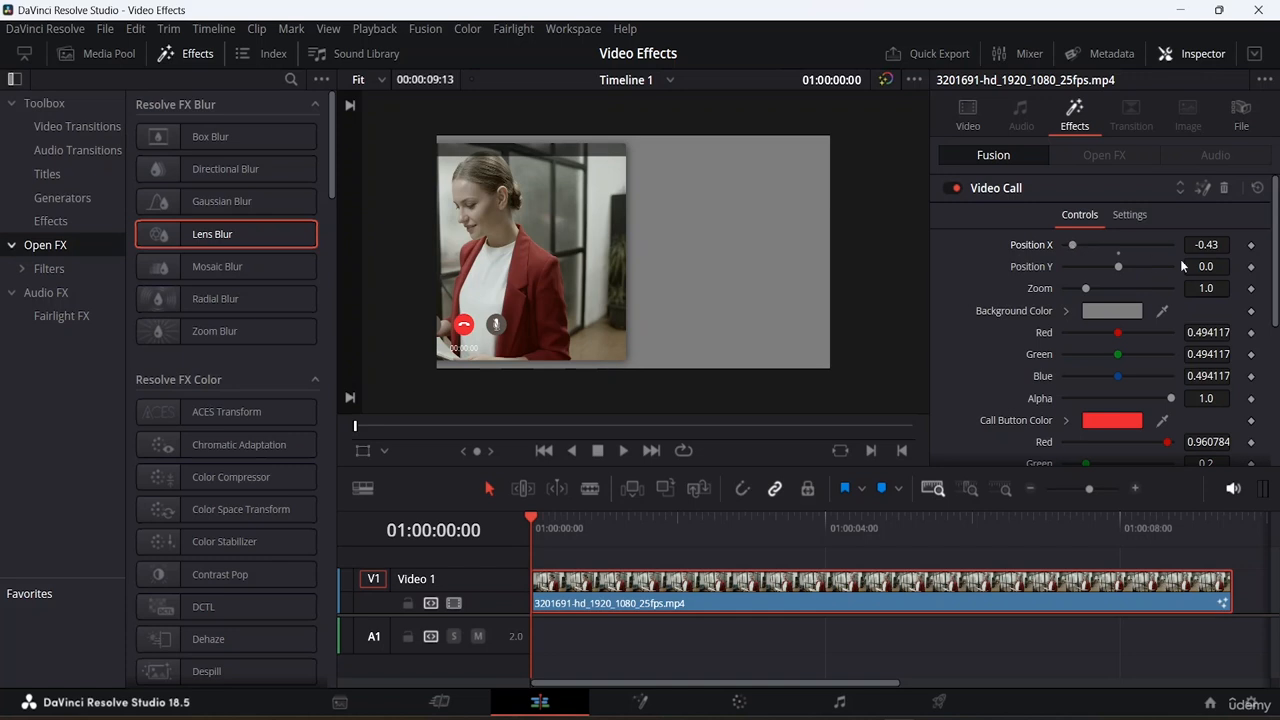
double_click(1117, 251)
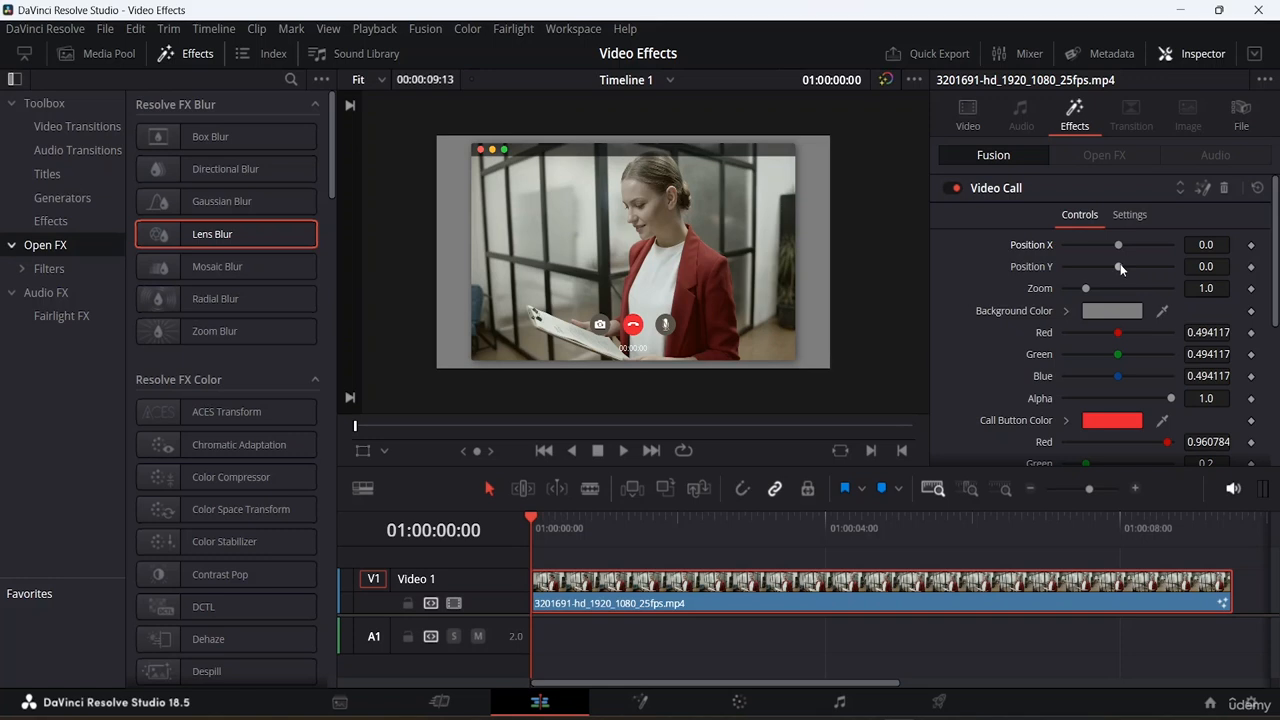
drag(1120, 263, 1138, 263)
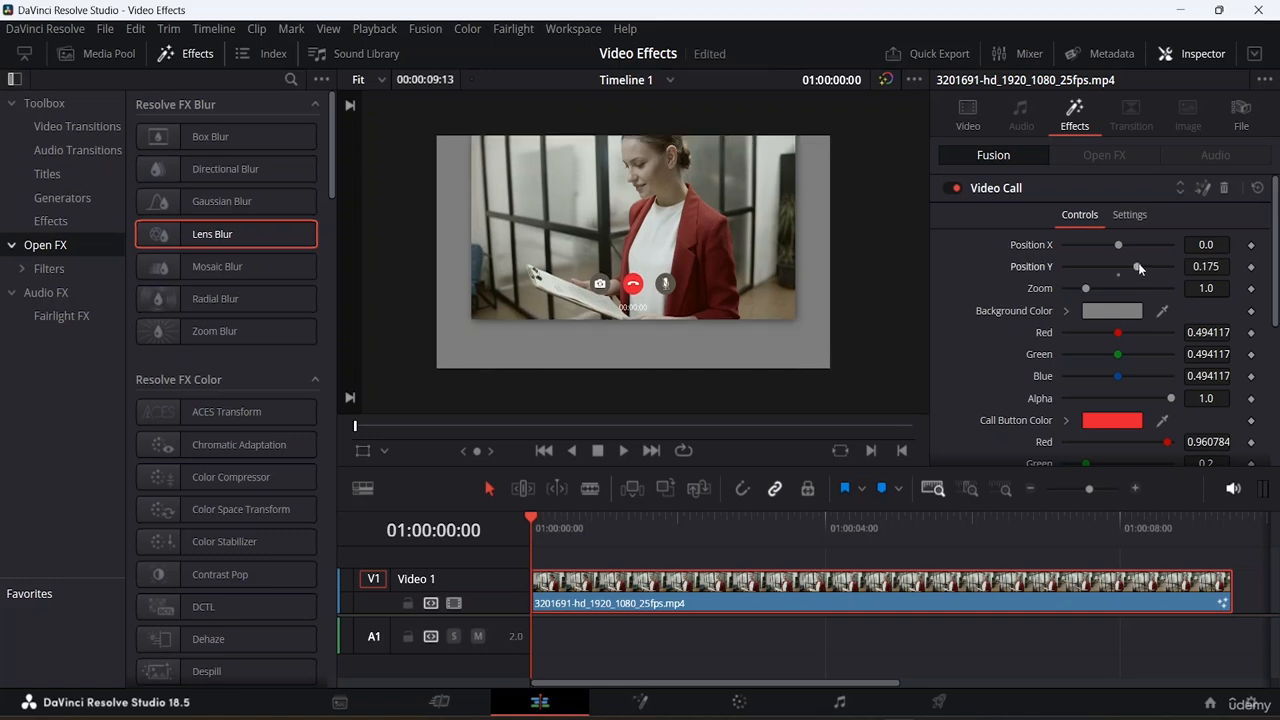
click(1118, 272)
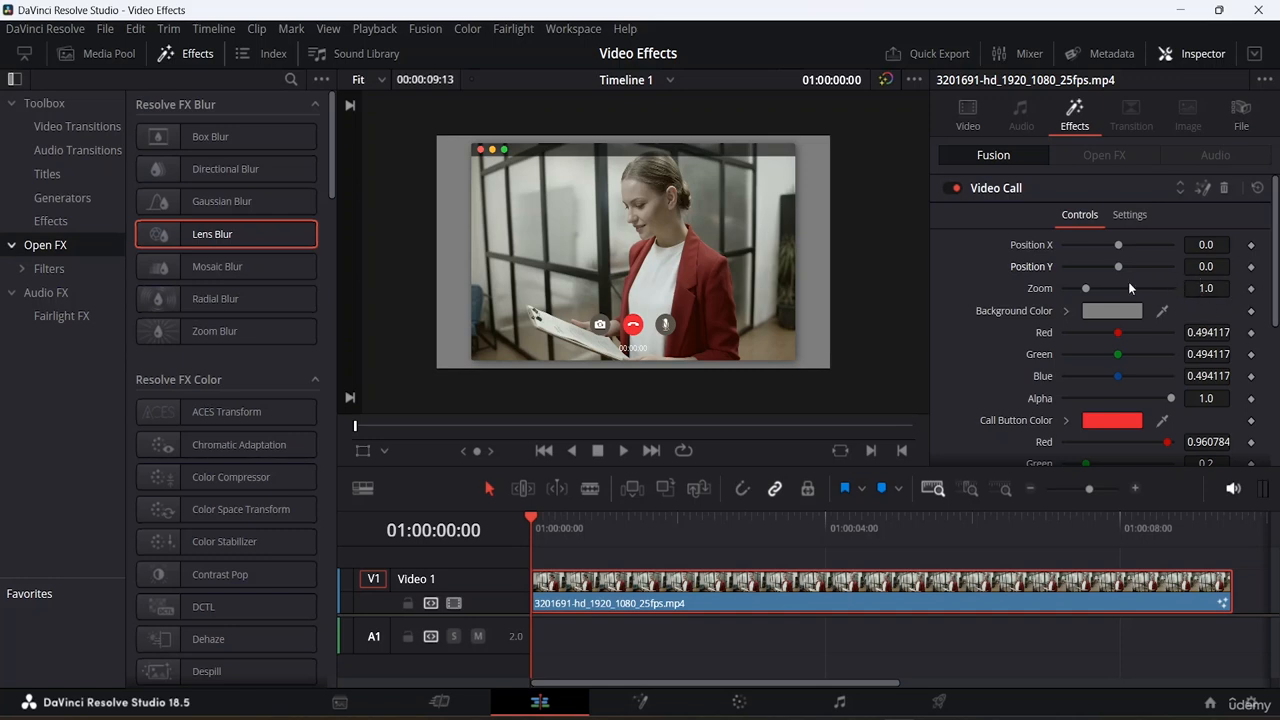
mouse_move(1088, 288)
mouse_down()
mouse_move(1103, 289)
mouse_move(1086, 291)
mouse_up()
Try a sampled screen color and green #55ff7f as the Video Call background, and settle on light pink #ffaaff
scroll(818, 240, up, 2)
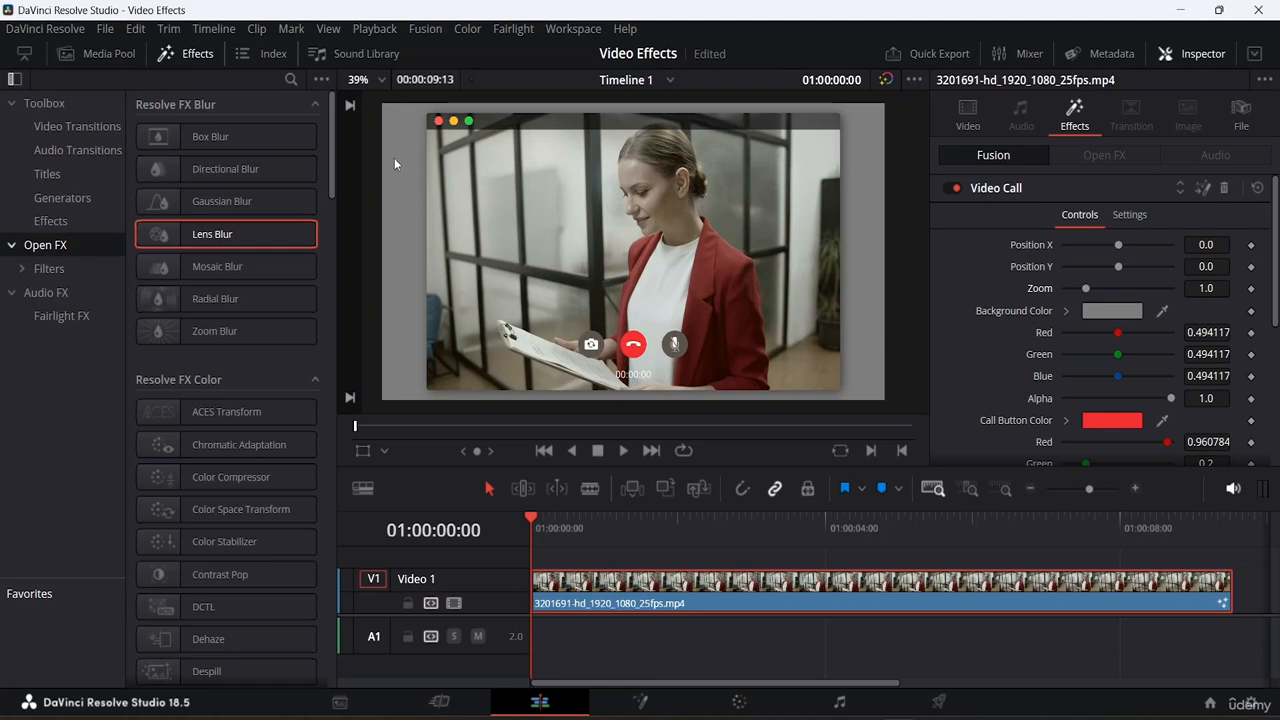
click(1112, 312)
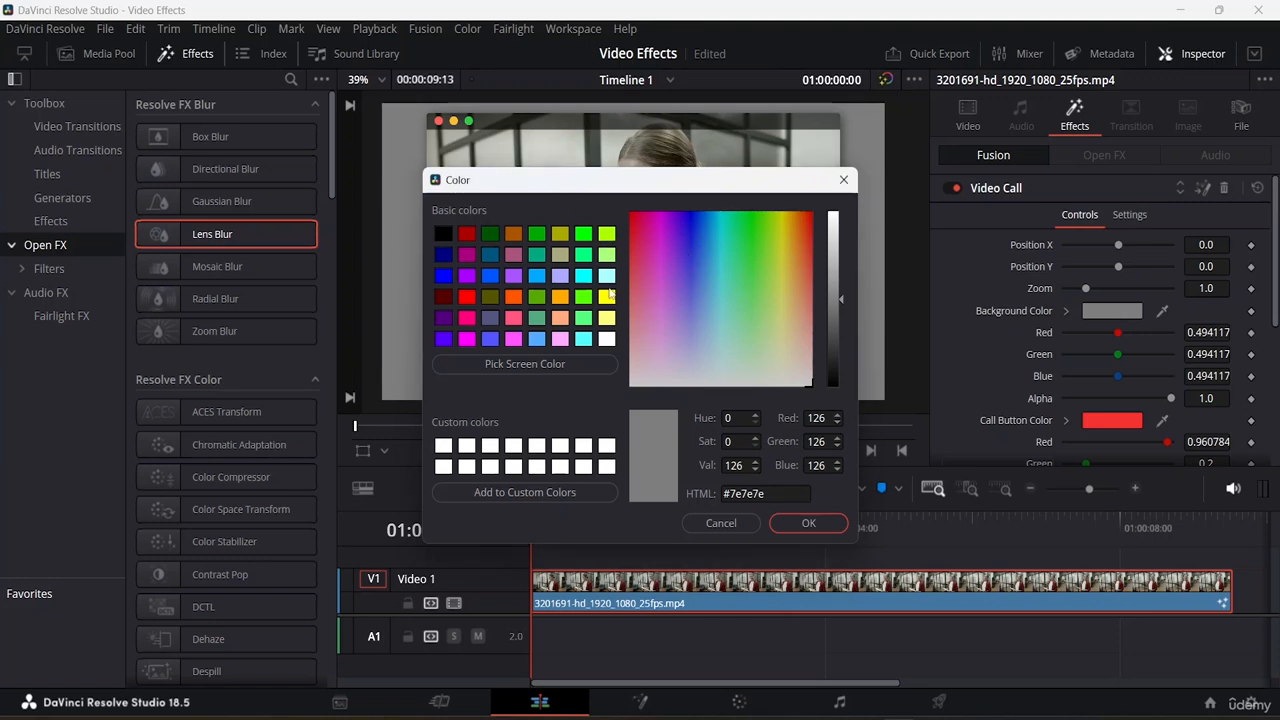
click(567, 363)
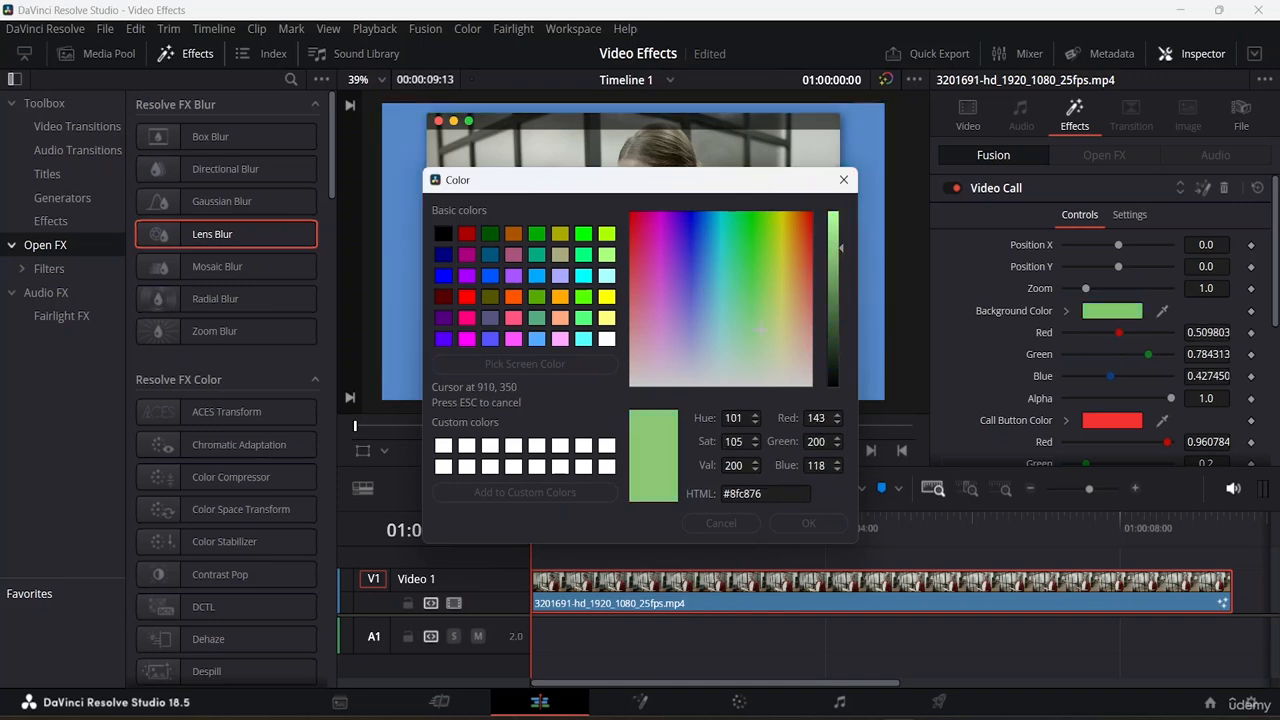
click(723, 375)
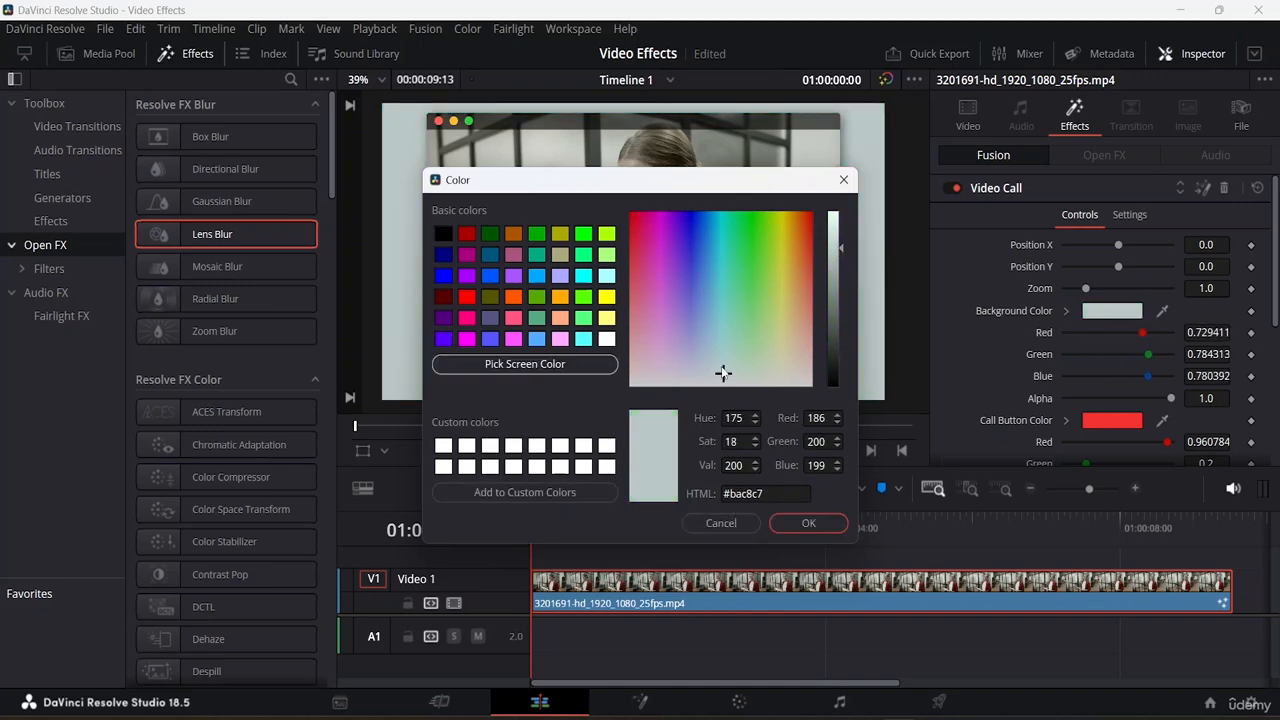
drag(640, 190, 399, 225)
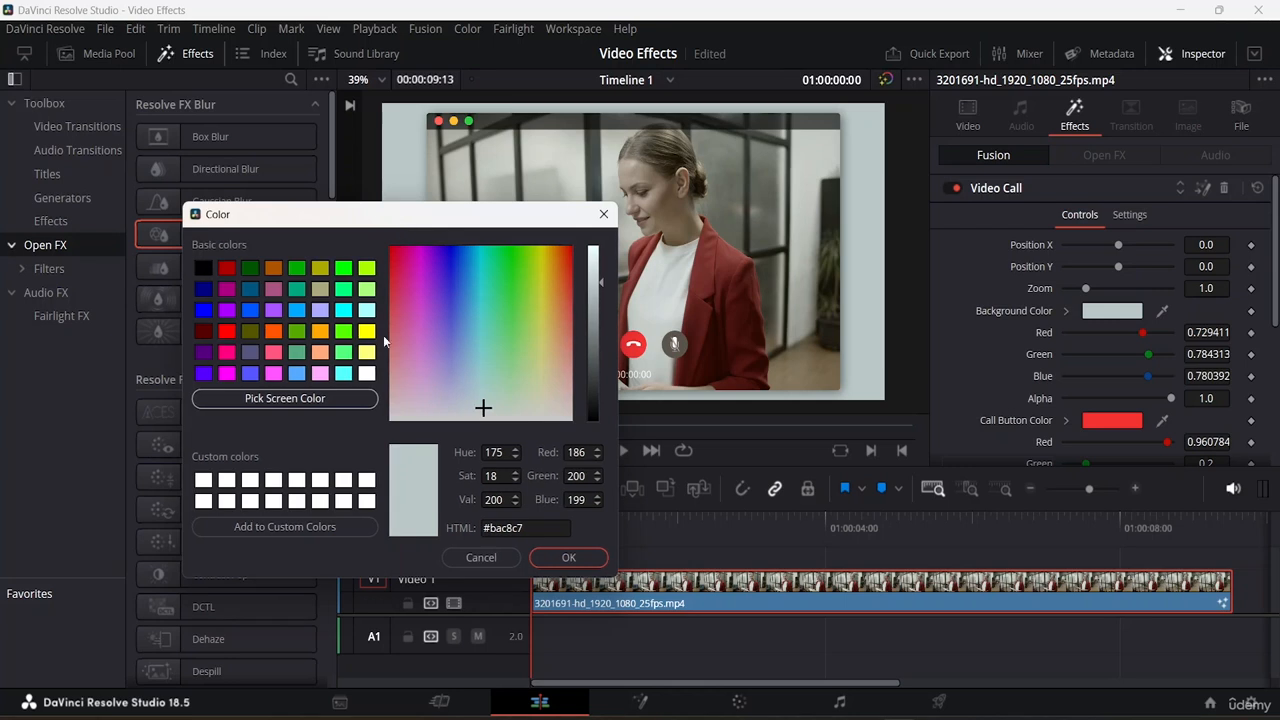
click(343, 352)
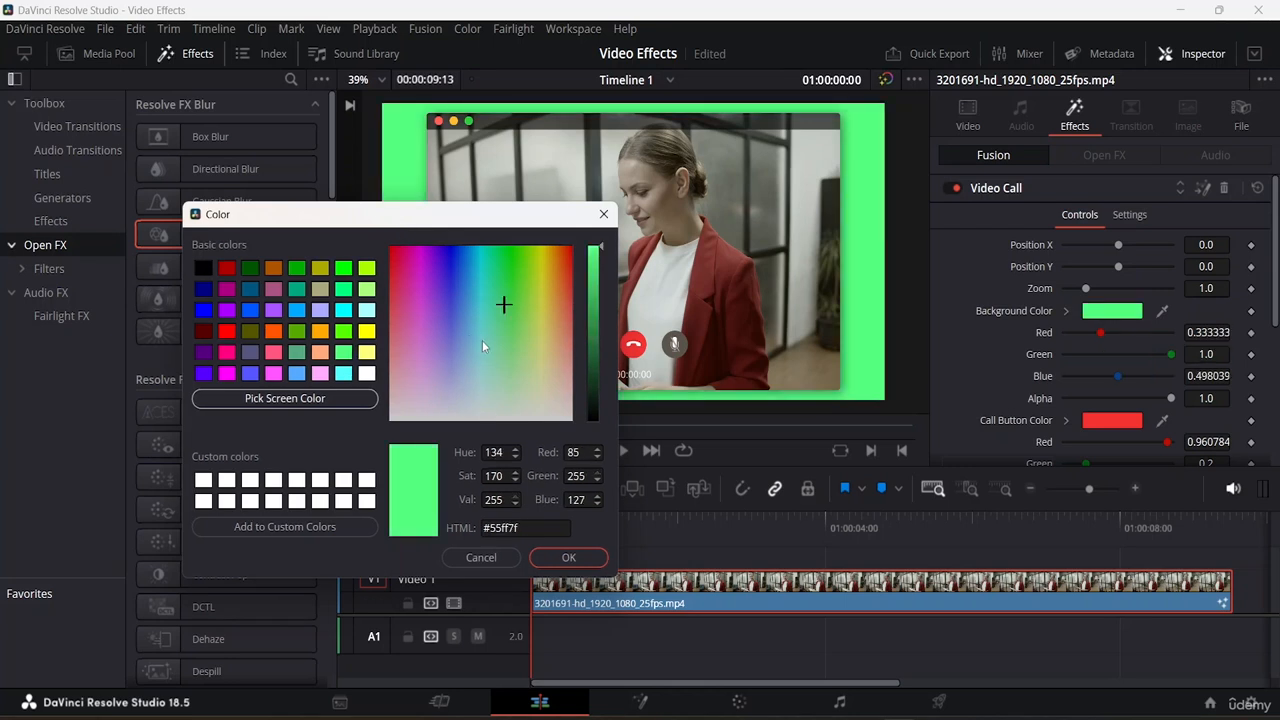
click(324, 375)
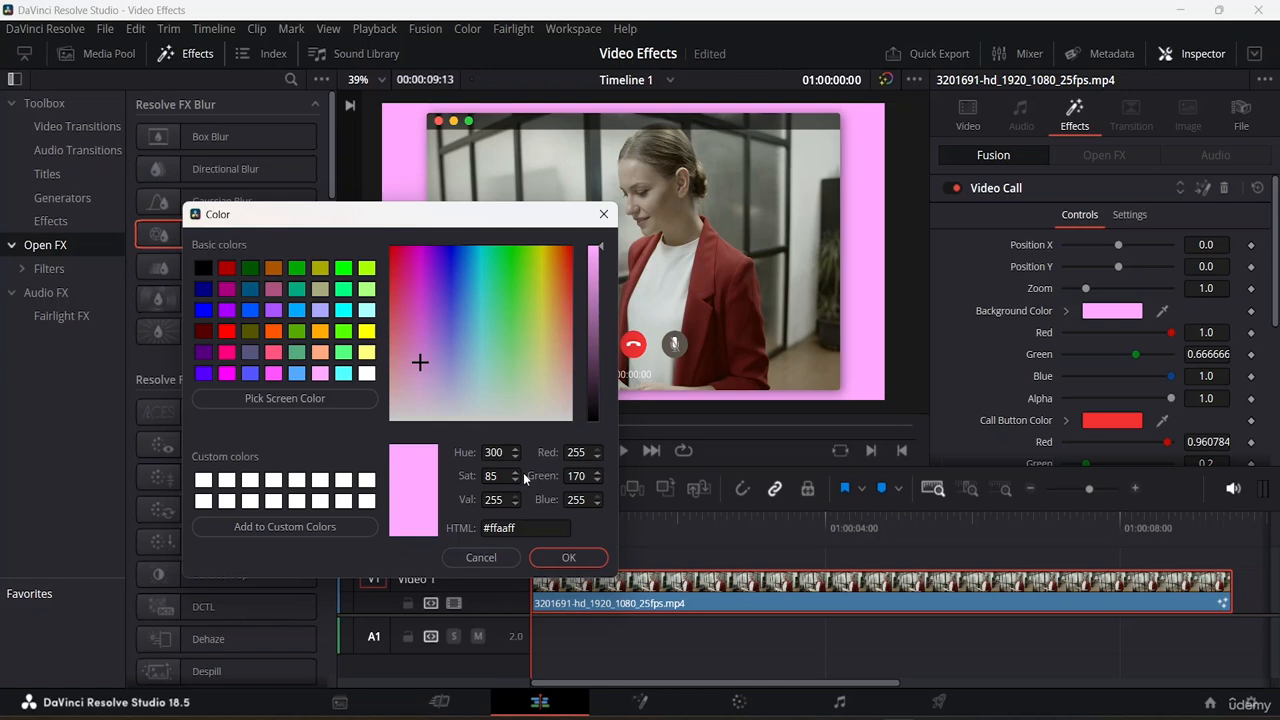
click(565, 557)
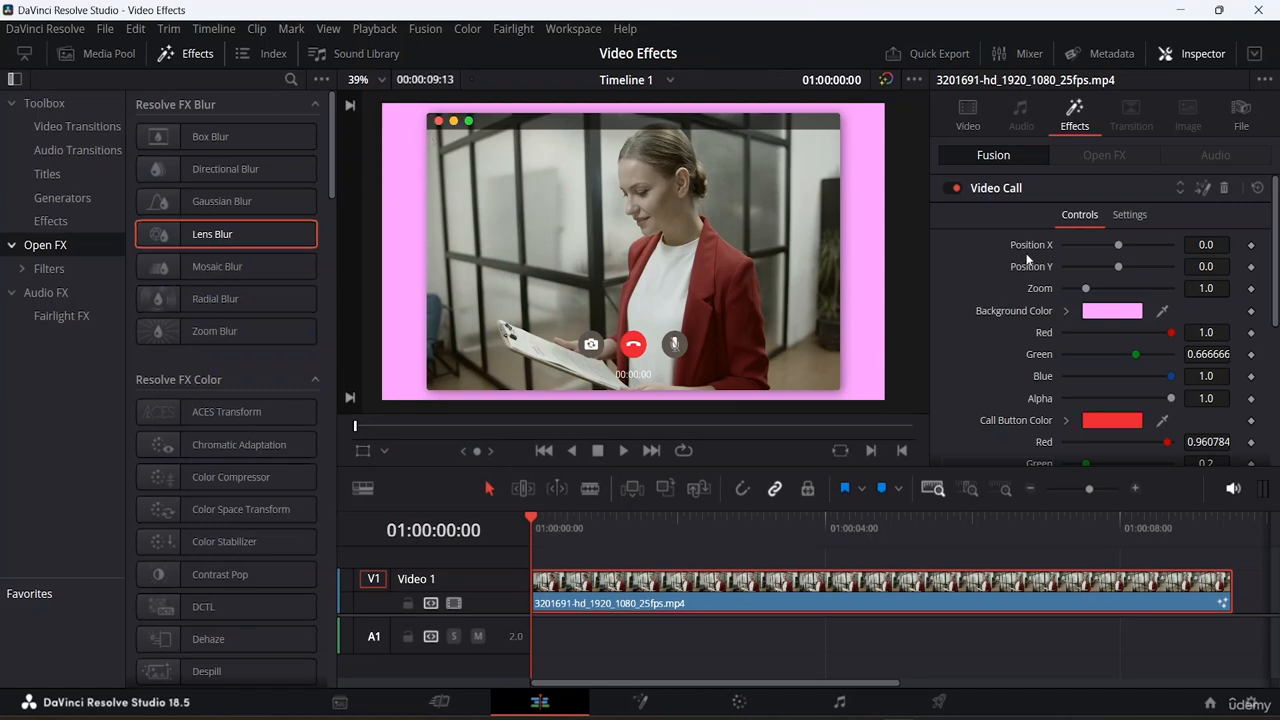
Test the background color's Red value, ending at 1.0, and set its Alpha to 0.567
scroll(1121, 340, down, 2)
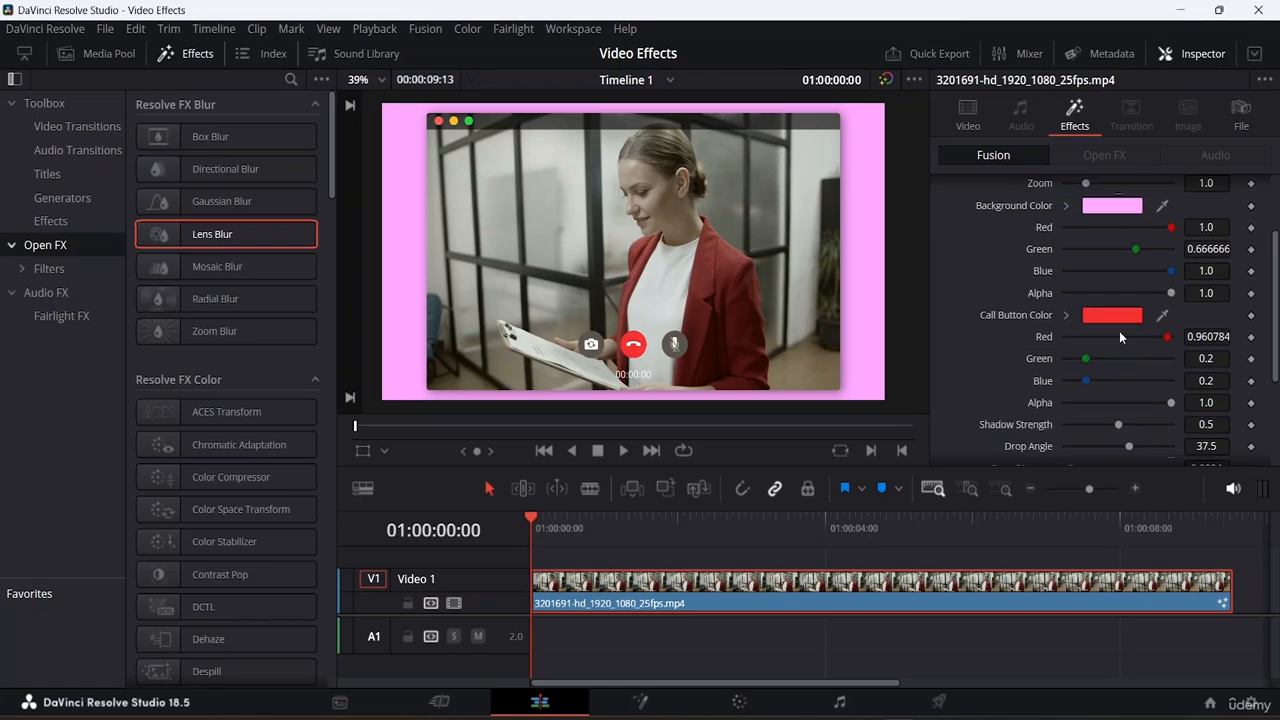
scroll(1120, 335, up, 1)
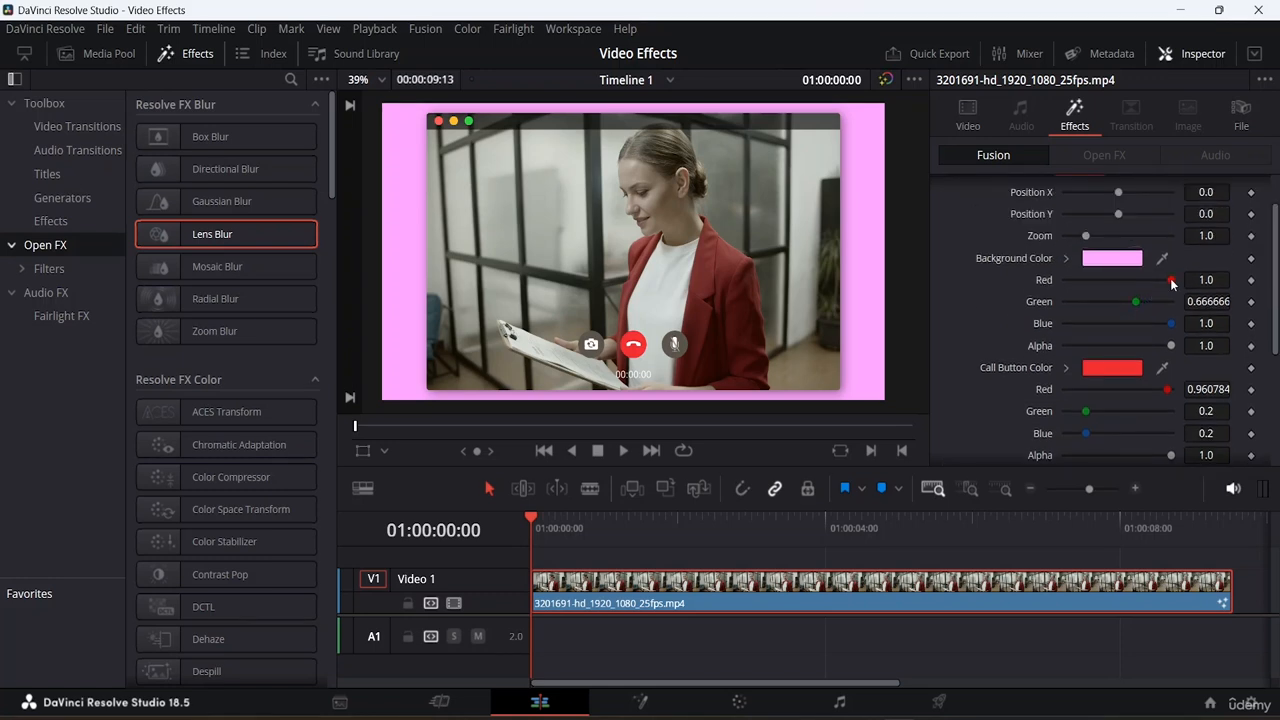
drag(1171, 280, 1197, 291)
drag(1166, 345, 1120, 349)
Set the Video Call effect's call button color to orange #ff5500 and test its Red value, ending at 1.0
scroll(980, 314, down, 4)
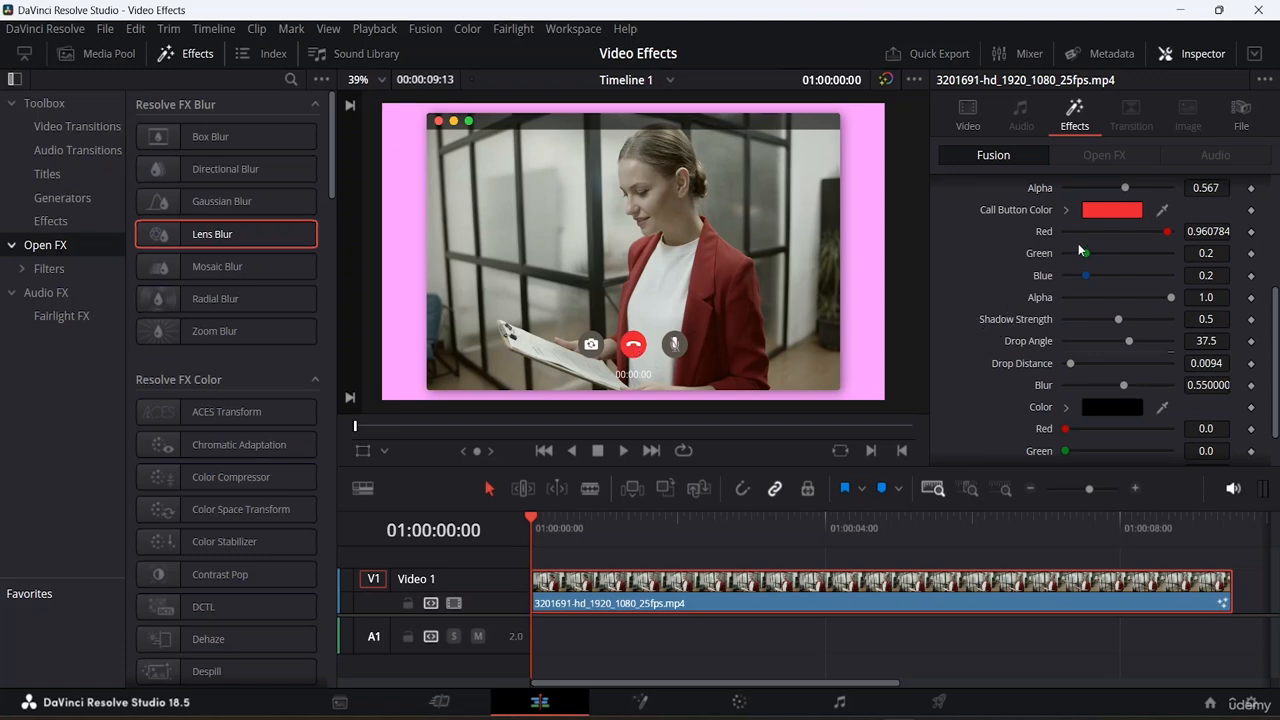
scroll(1078, 243, up, 1)
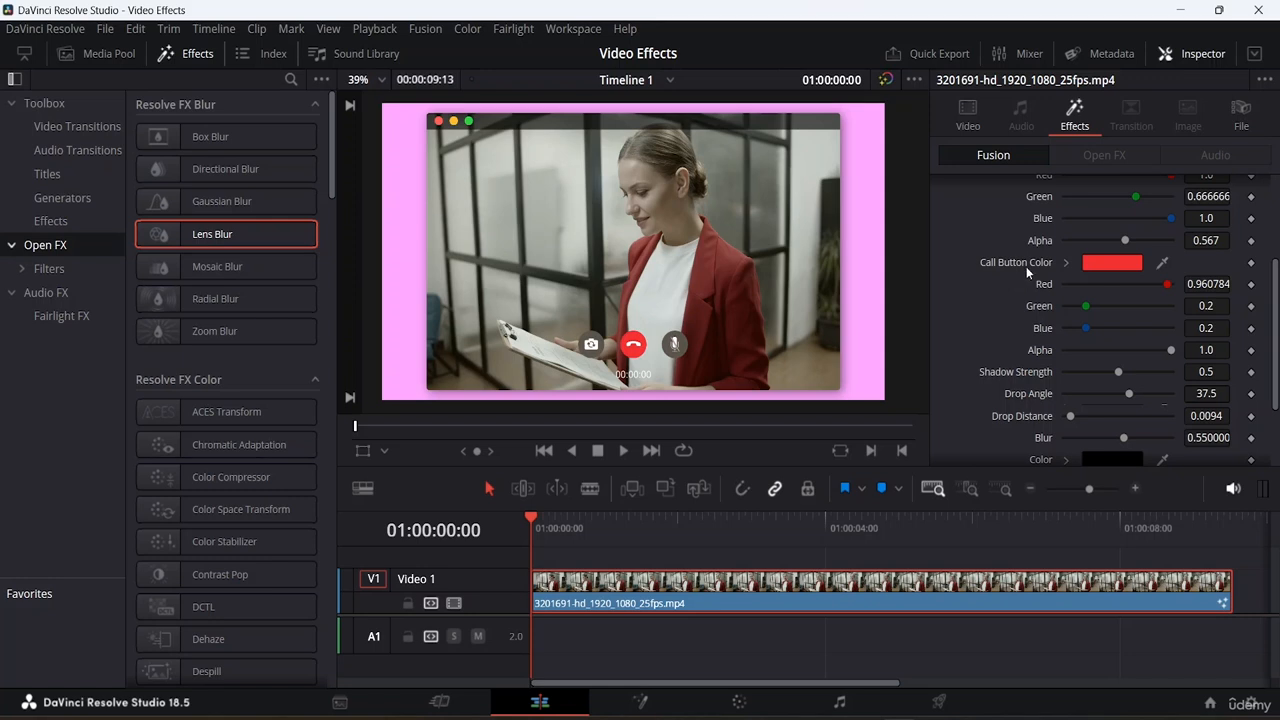
click(1103, 261)
click(516, 296)
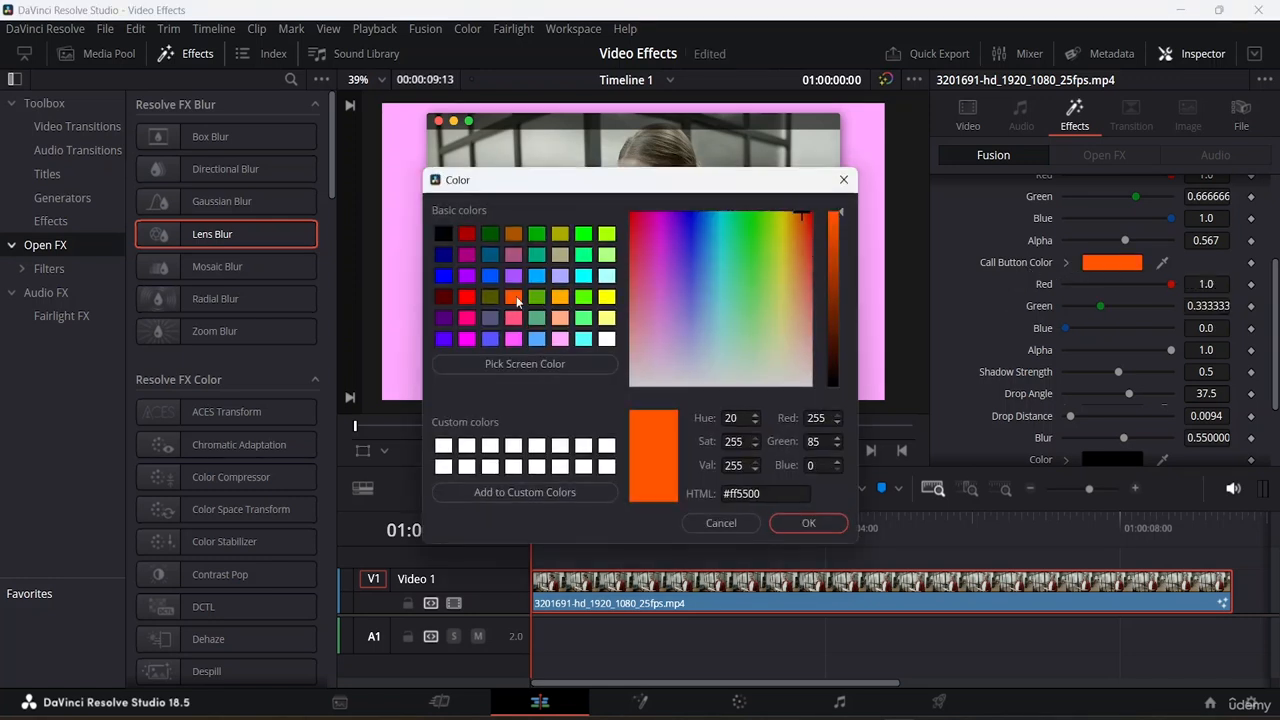
click(808, 523)
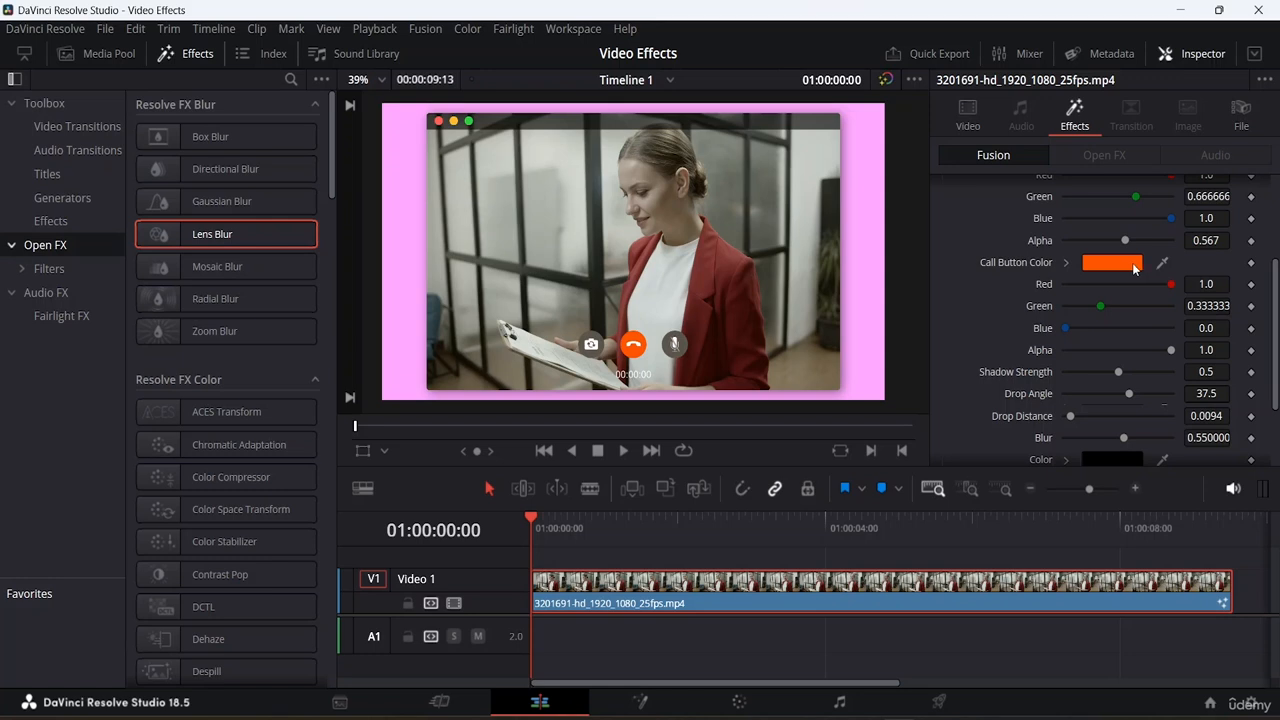
drag(1172, 285, 1195, 310)
Set the Video Call effect's Shadow Strength to 1.0 and its Drop Angle to 69.0
scroll(1120, 345, down, 3)
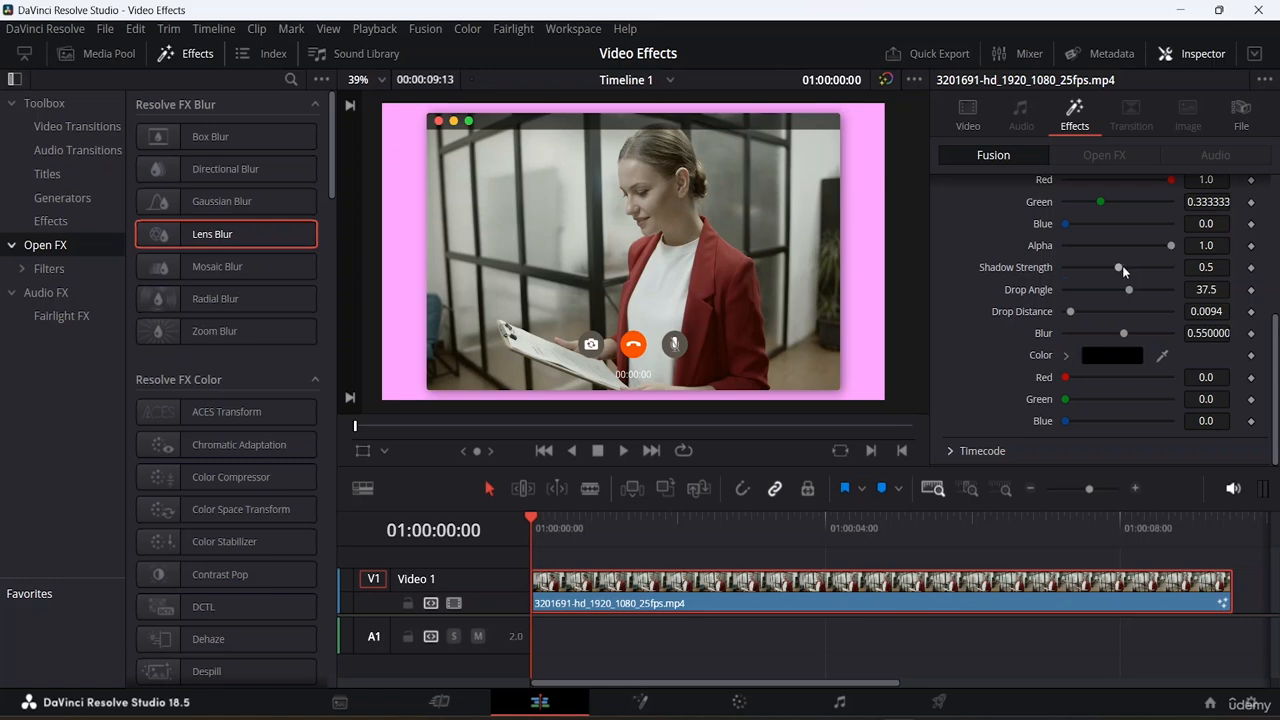
mouse_move(1123, 266)
mouse_down()
mouse_move(1150, 268)
mouse_move(1115, 290)
mouse_up()
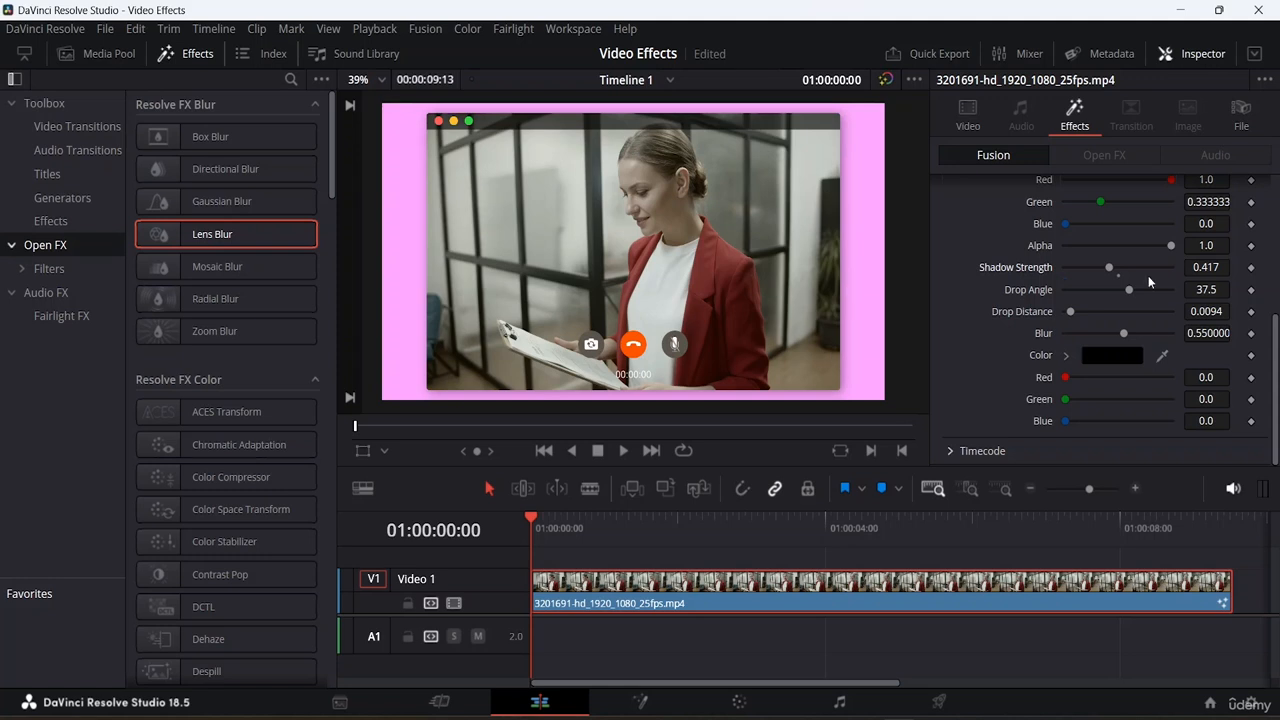
drag(1109, 268, 1167, 268)
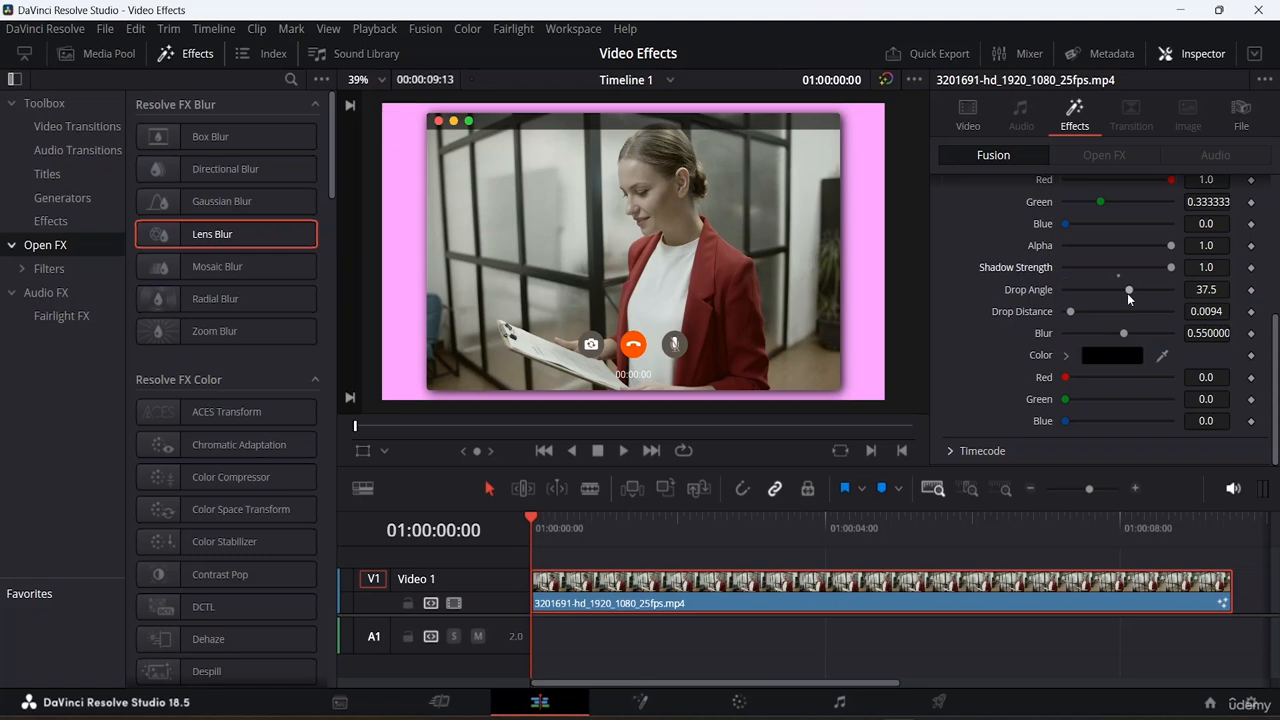
mouse_move(1127, 293)
mouse_down()
mouse_move(1087, 311)
mouse_move(1137, 311)
mouse_up()
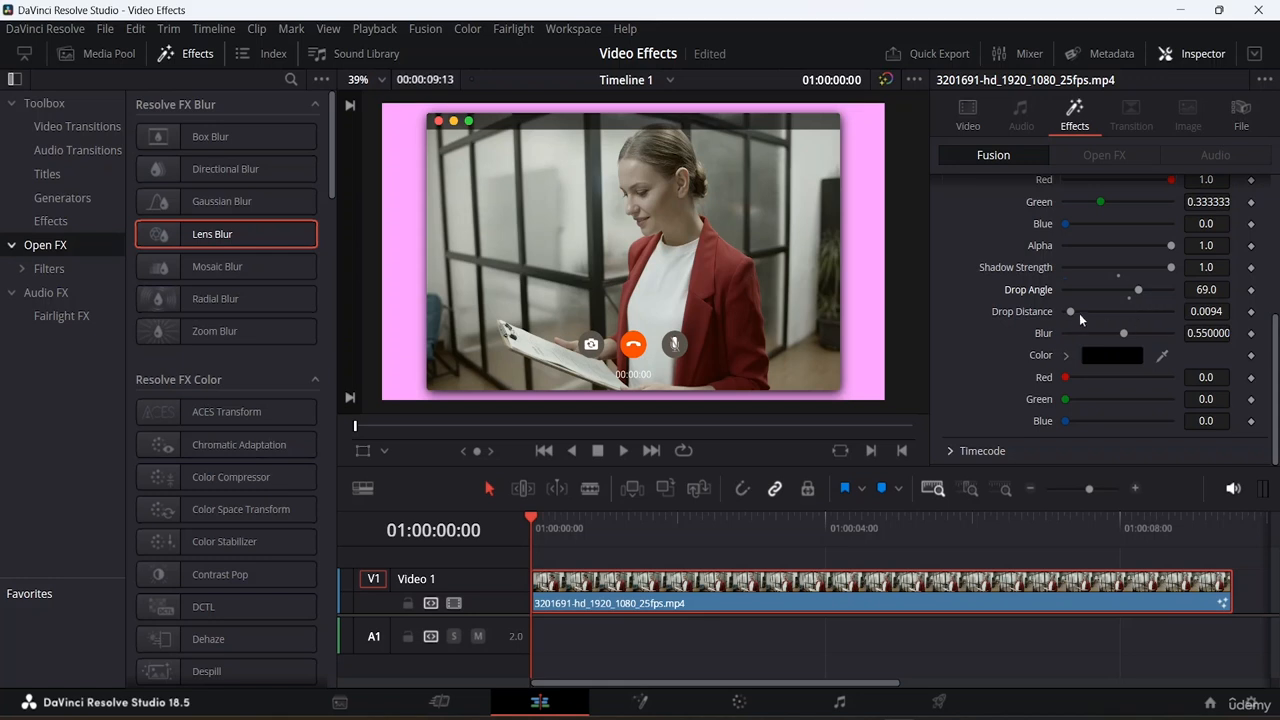
Set the Video Call shadow's Drop Distance to 0.0299 and Blur to 0.764, and try purple shades for its color
drag(1072, 314, 1146, 337)
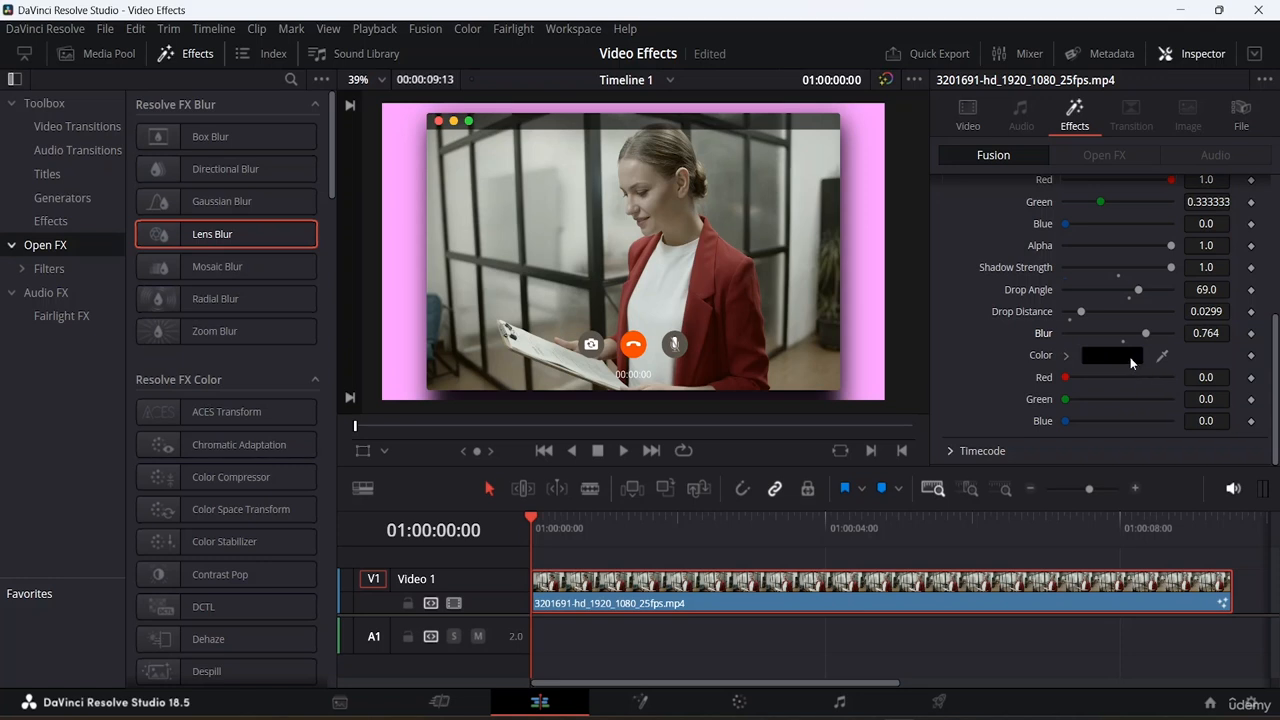
click(1131, 361)
click(700, 267)
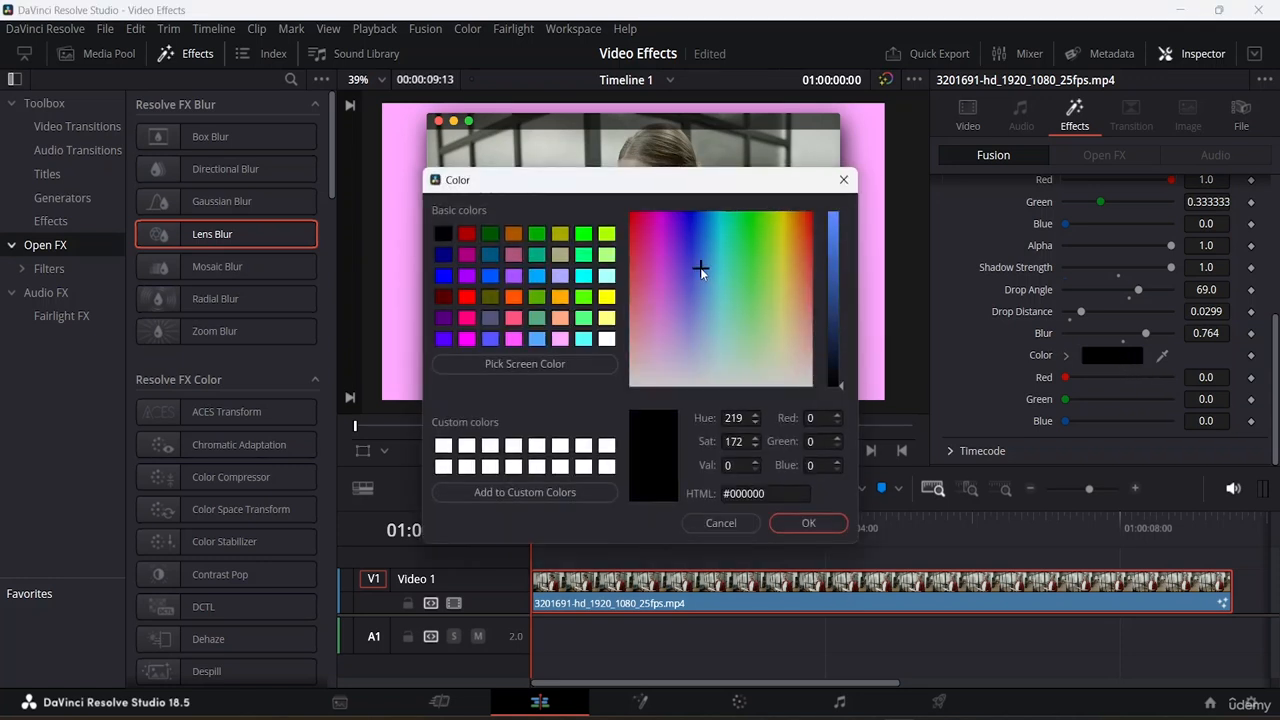
click(668, 323)
drag(666, 329, 673, 295)
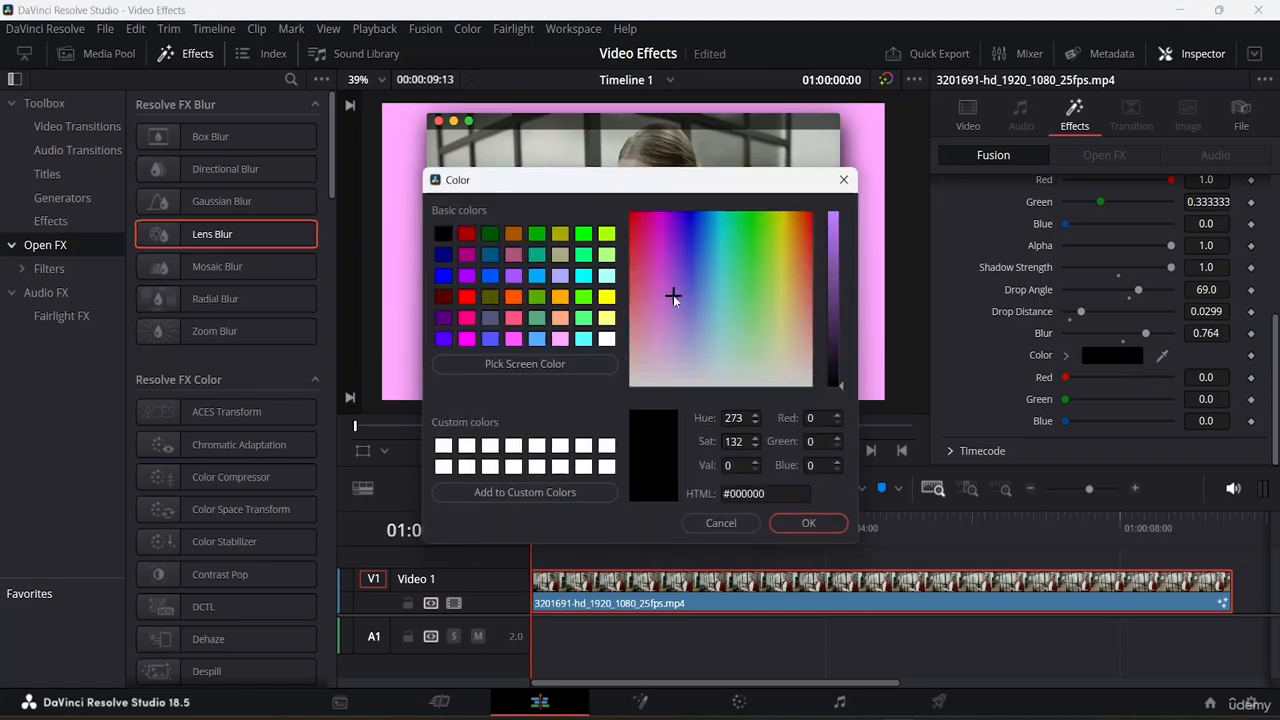
click(807, 523)
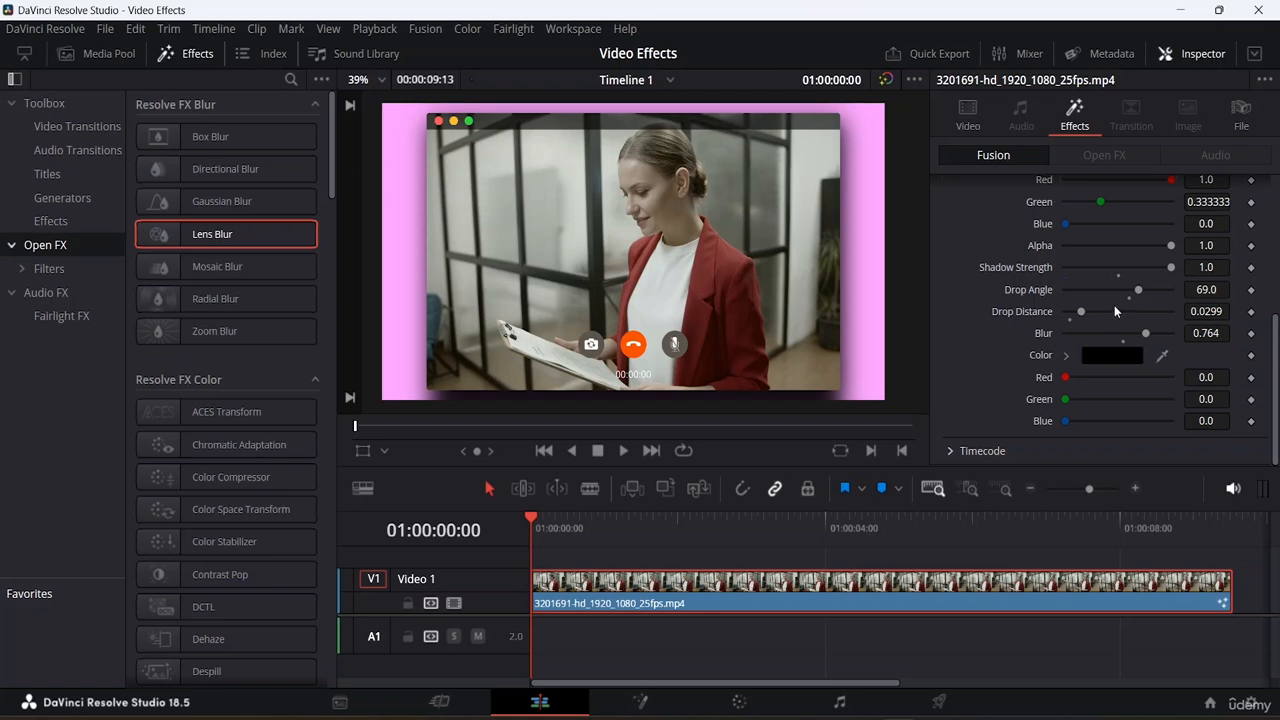
Examine the Video Call effect's controls, the clip's Fusion node graph and the effect's Settings page
scroll(1137, 284, up, 8)
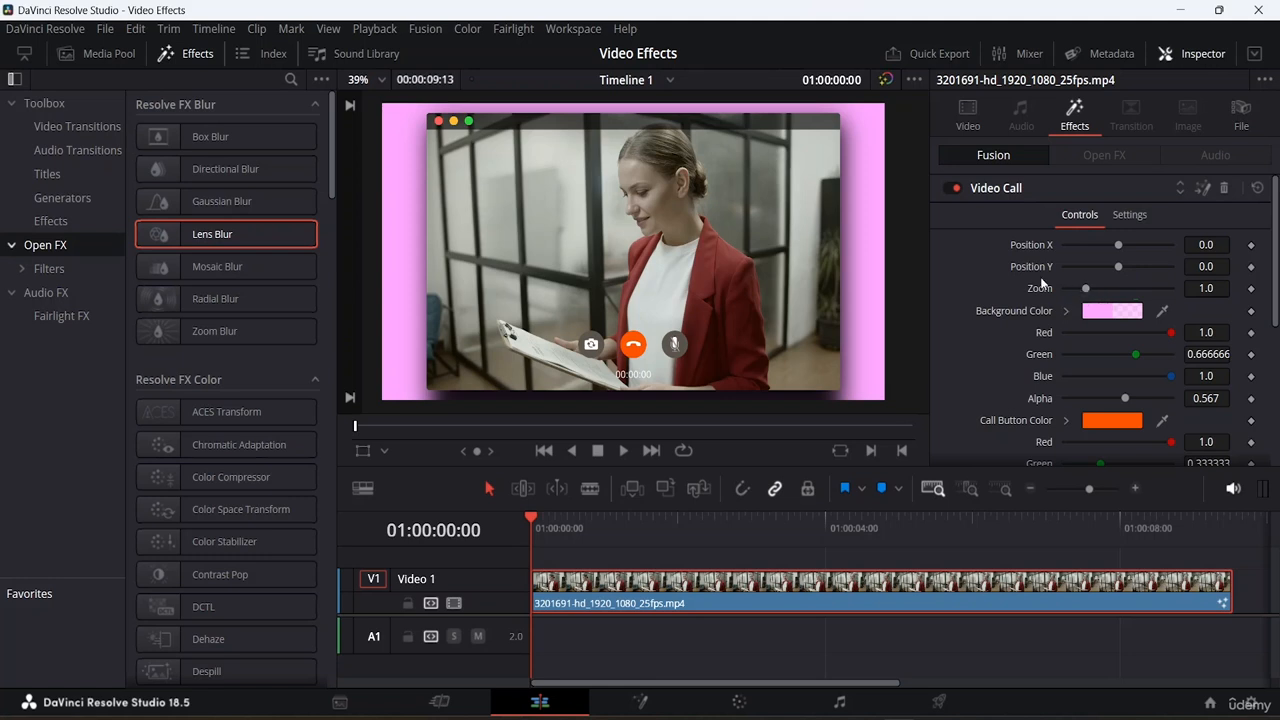
scroll(1044, 276, down, 3)
scroll(1046, 282, up, 3)
key(shift+5)
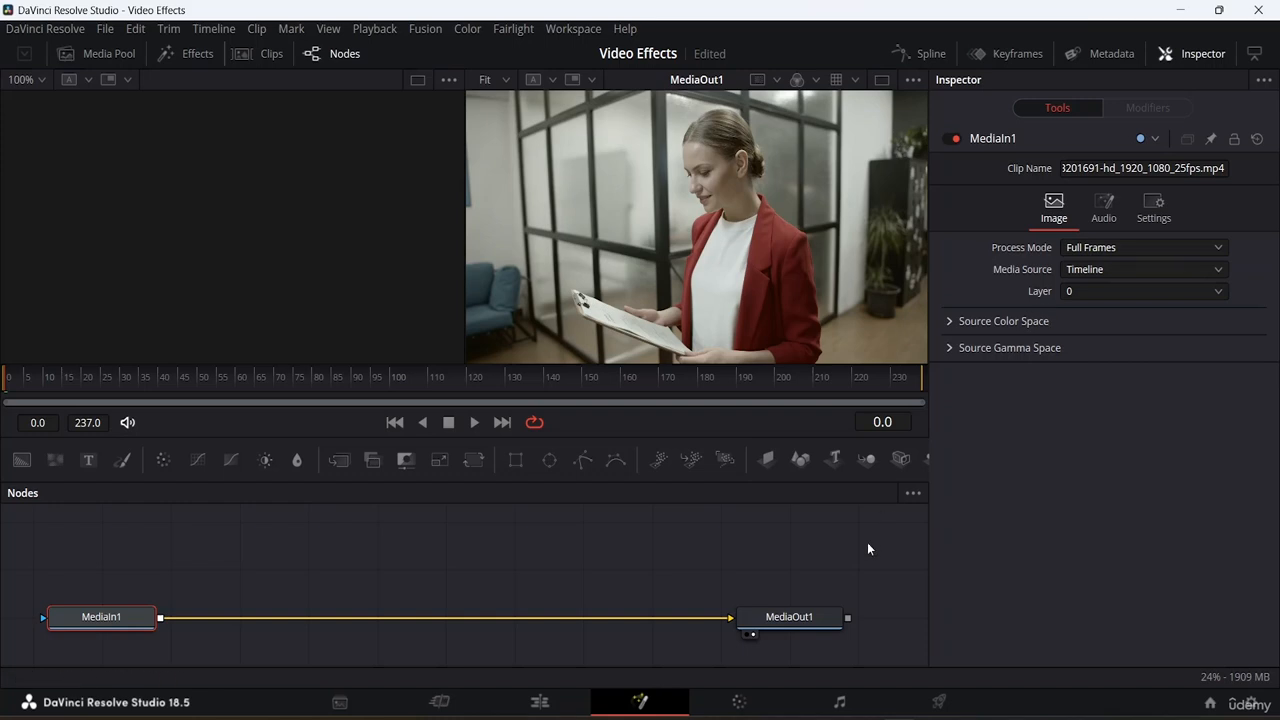
click(537, 702)
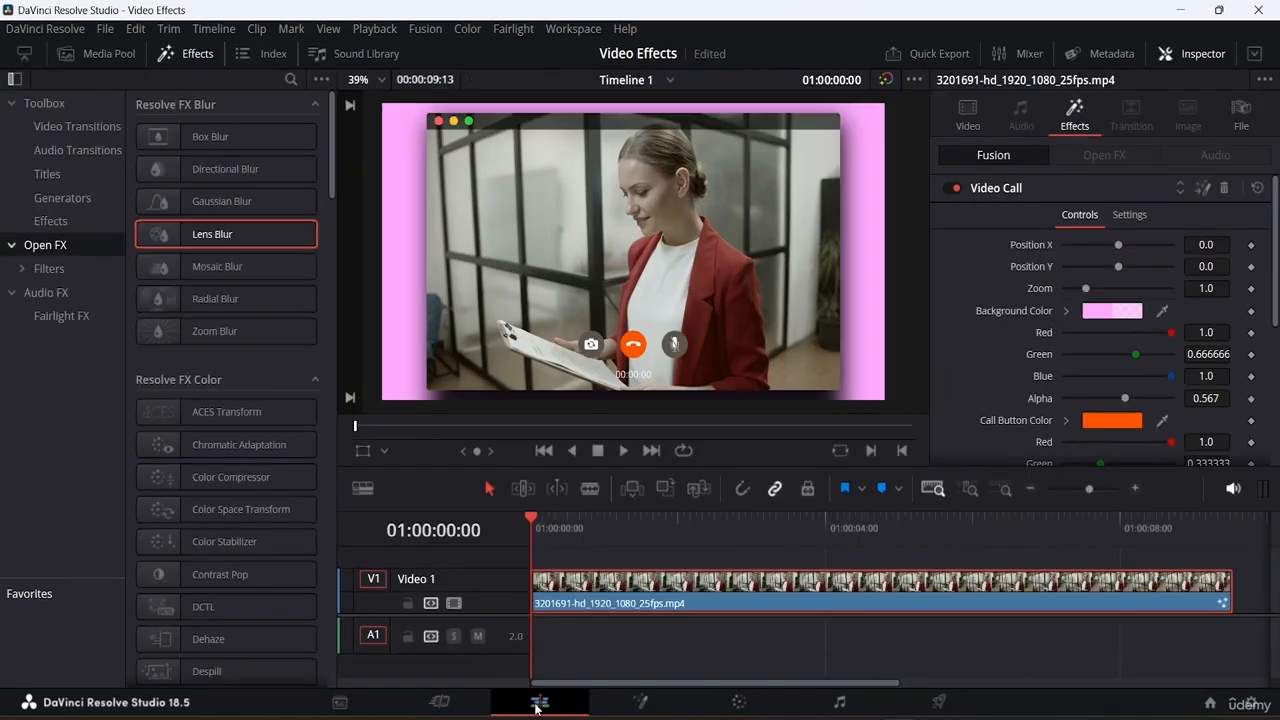
click(1136, 217)
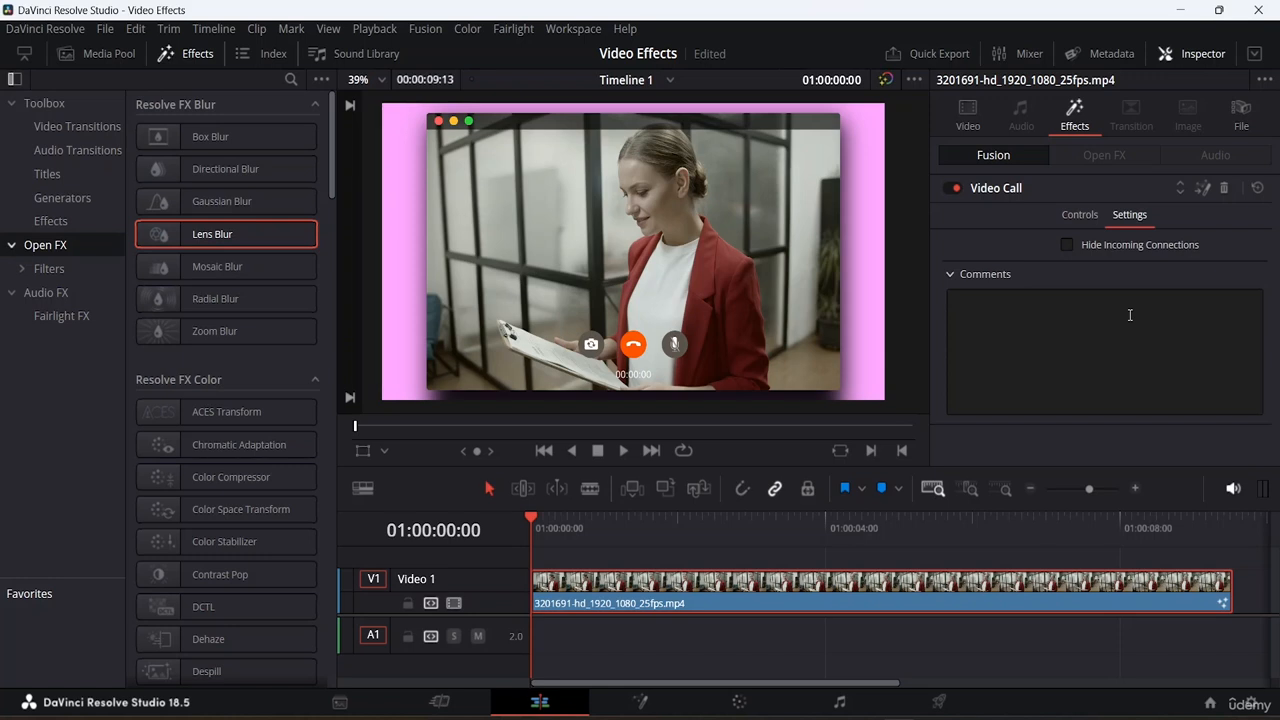
click(995, 190)
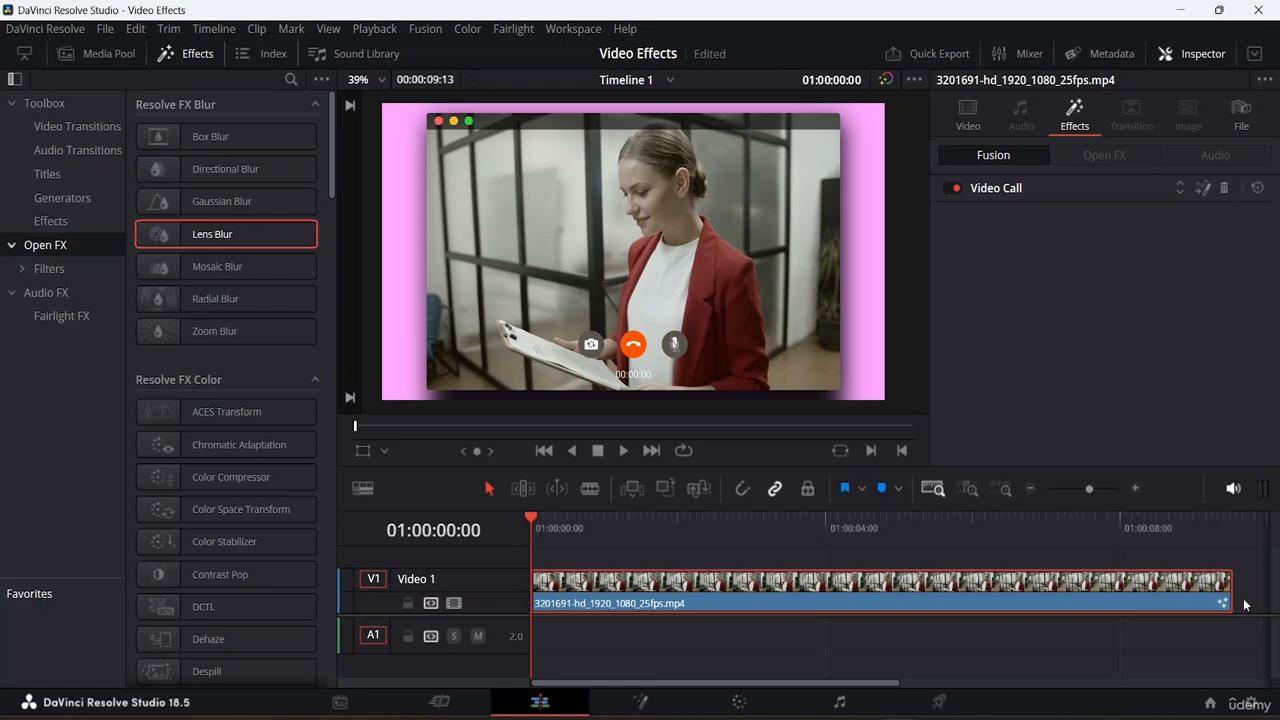
Trim the end of the Video Call clip to a duration of 00:00:02:03
drag(1231, 590, 677, 640)
key(shift+z)
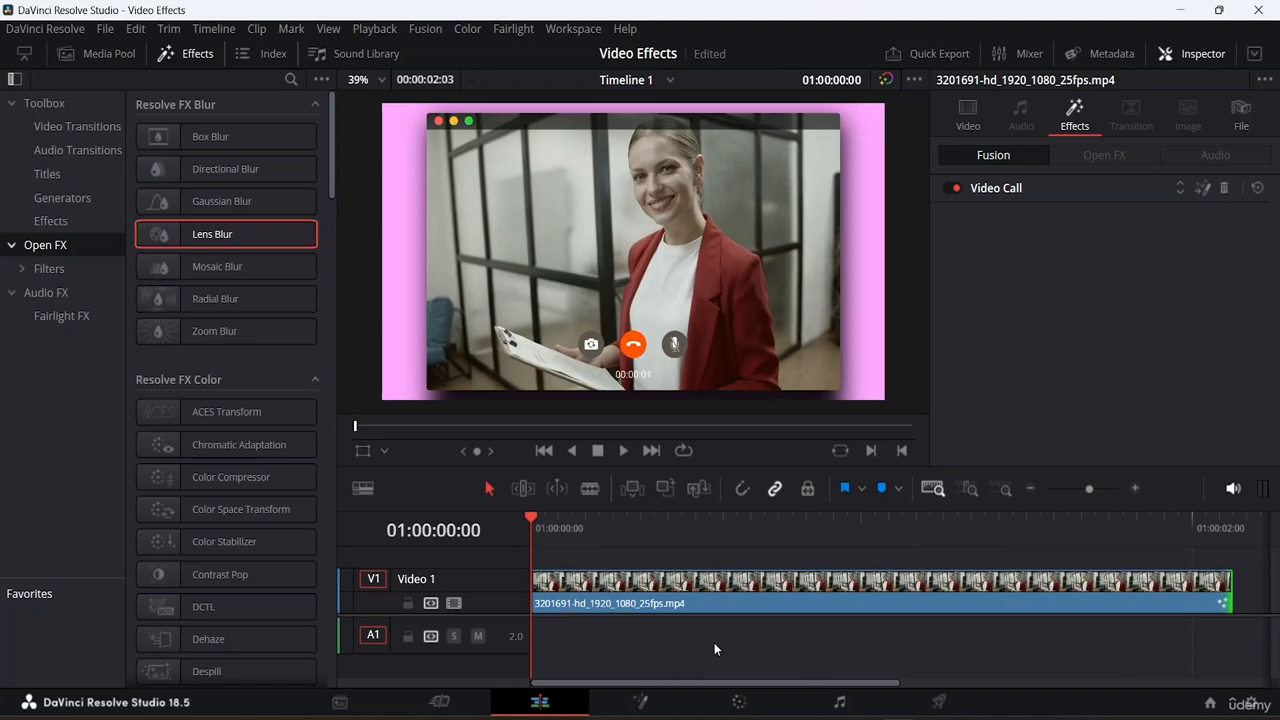
click(969, 489)
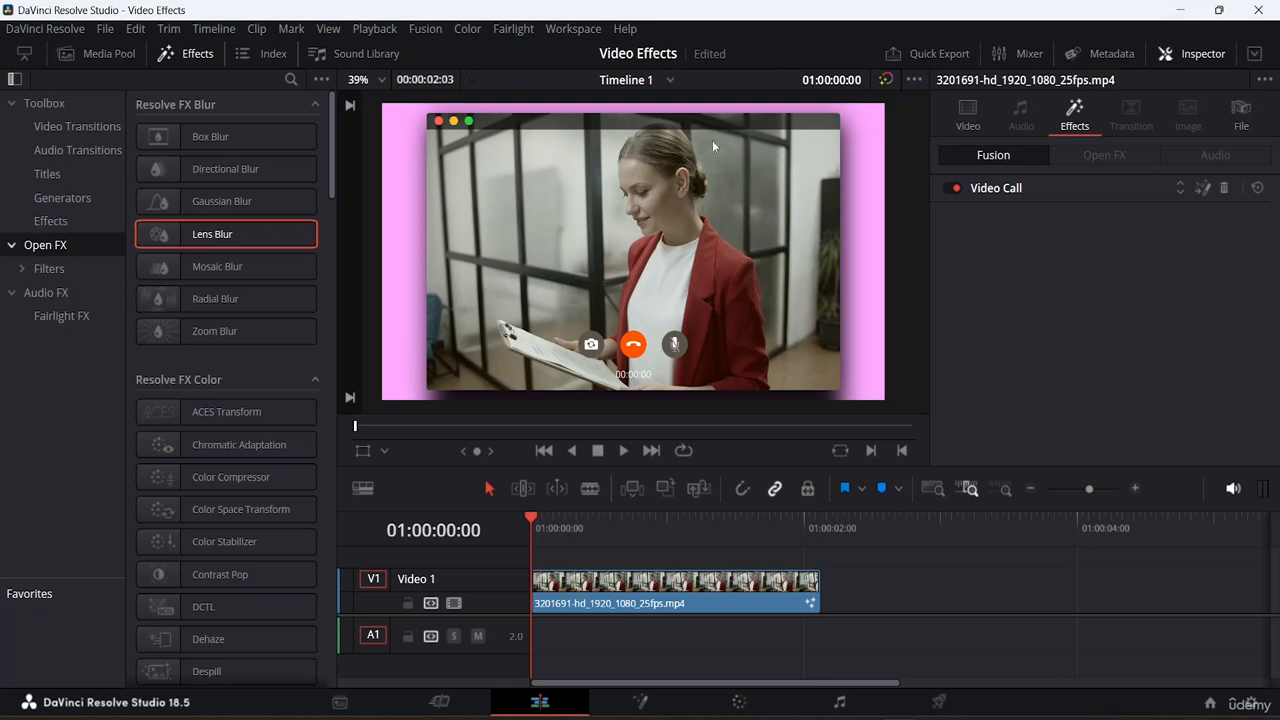
Add the 3192167-uhd_3840_2160_25fps.mp4 clip to Video 1 directly after the Video Call clip, and turn on snapping
click(97, 56)
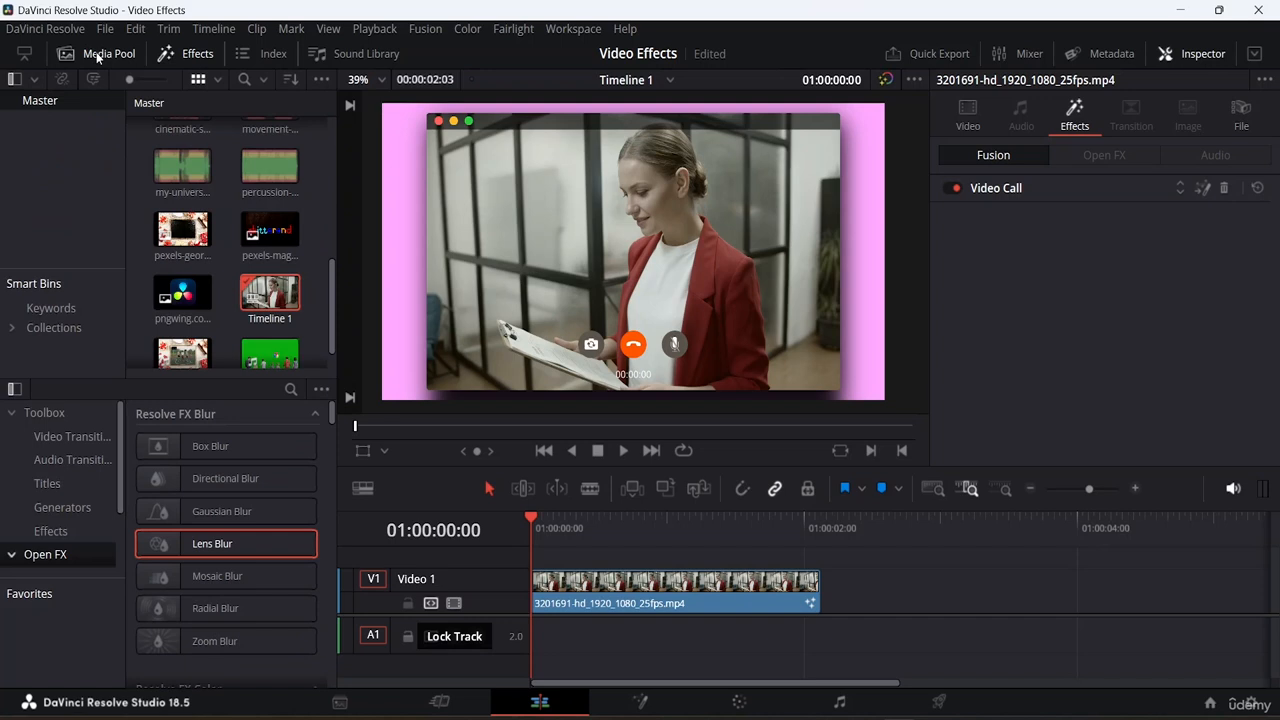
click(198, 56)
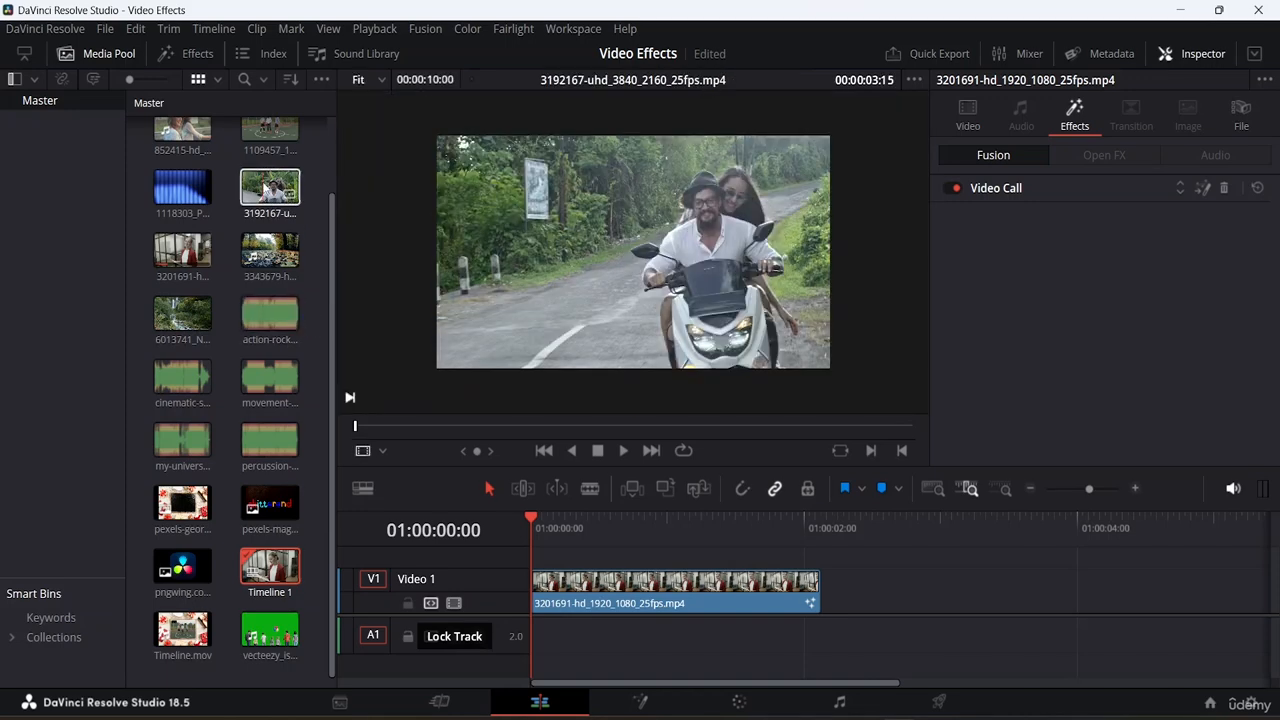
drag(262, 190, 883, 618)
drag(845, 595, 821, 593)
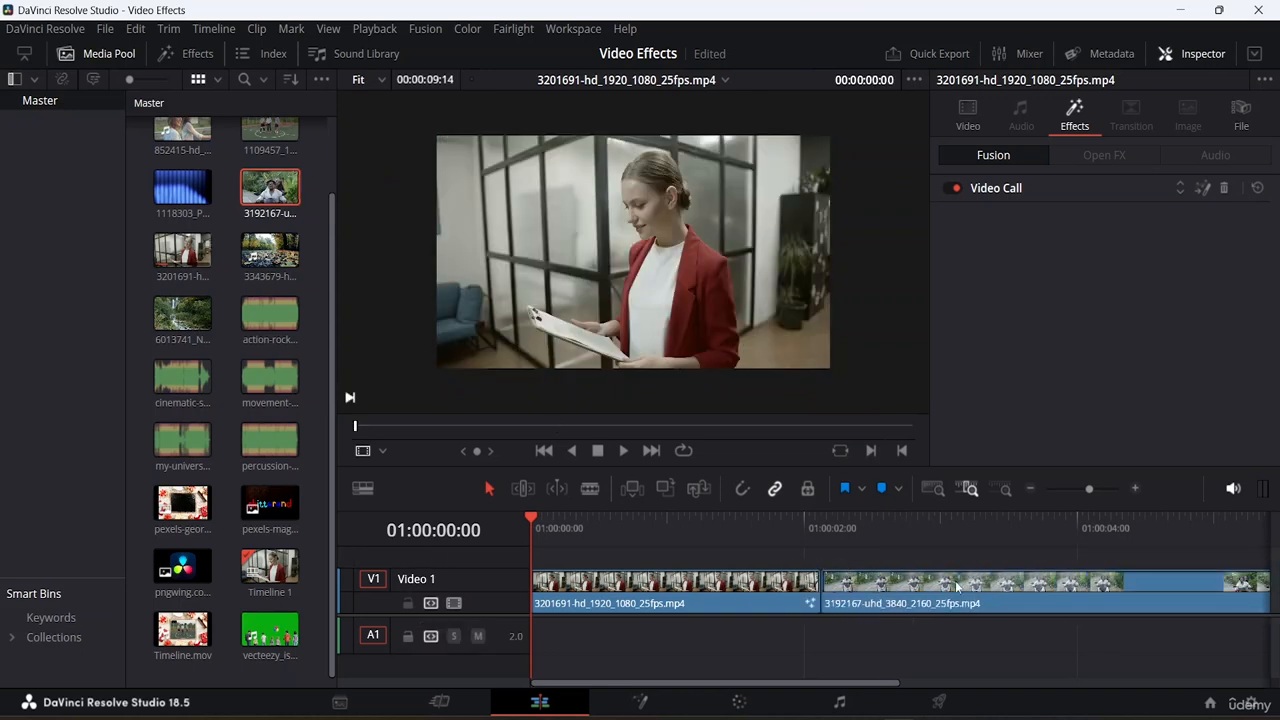
click(742, 488)
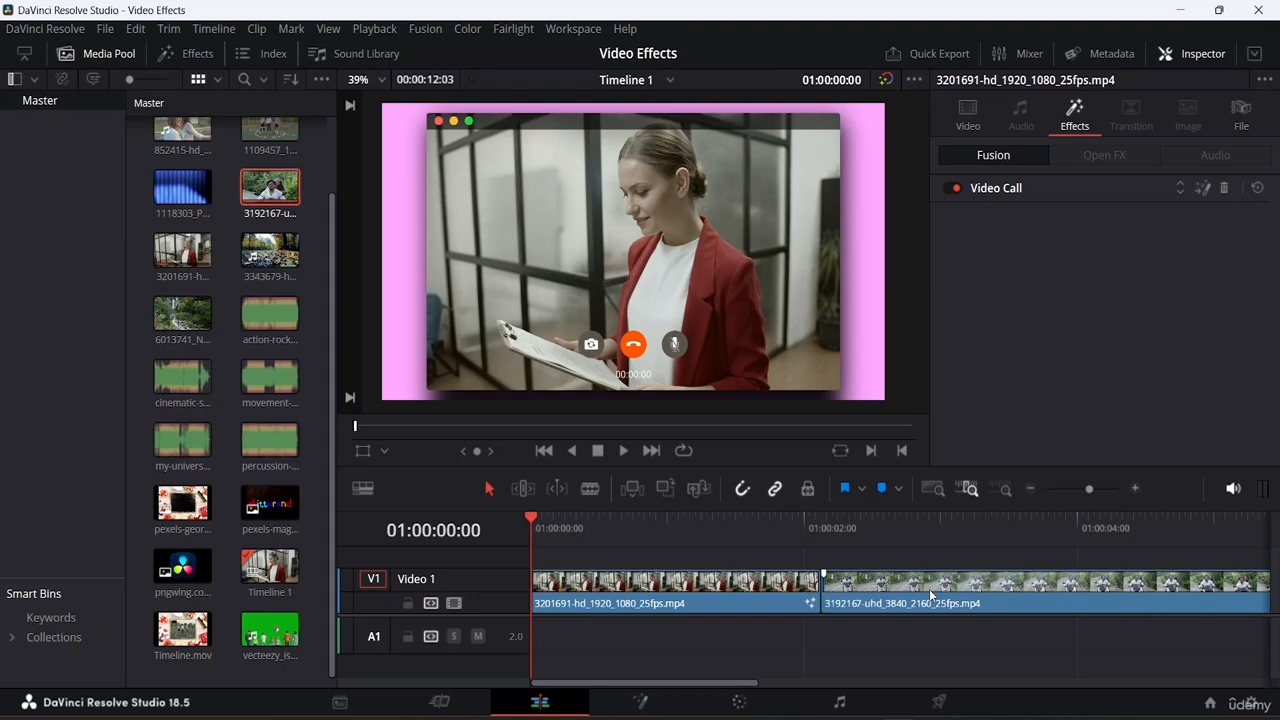
key(End)
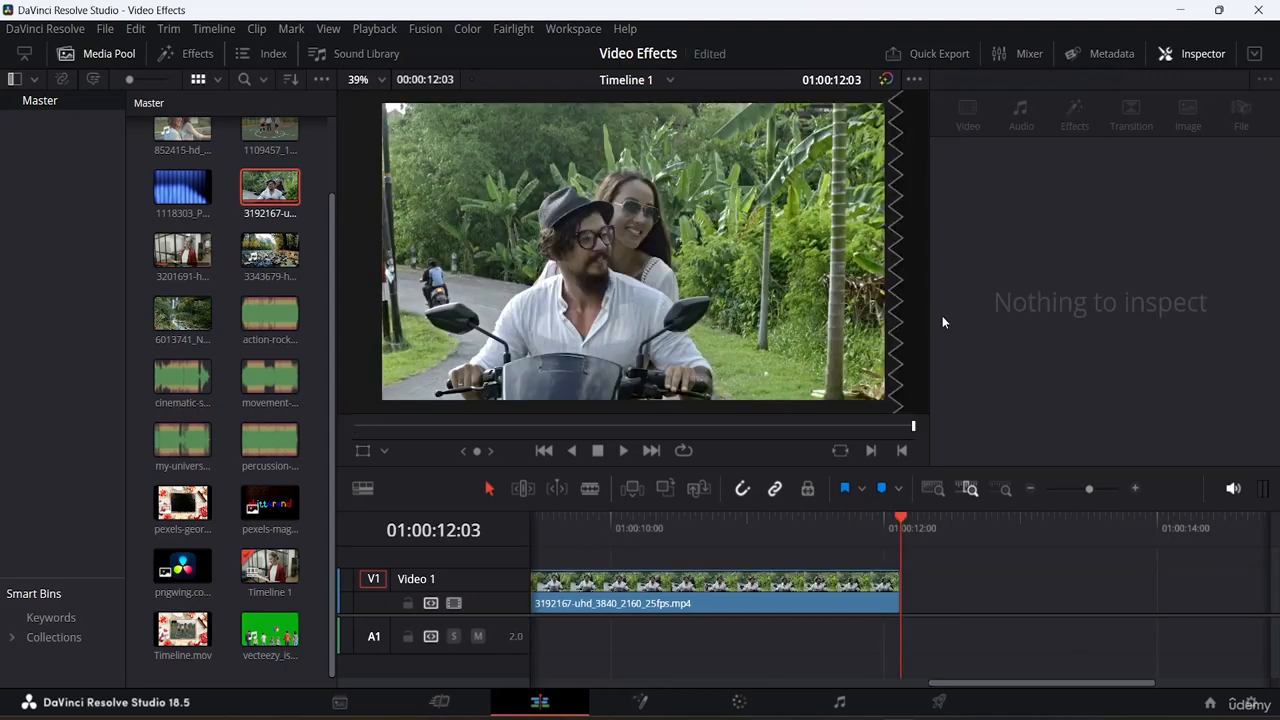
click(933, 488)
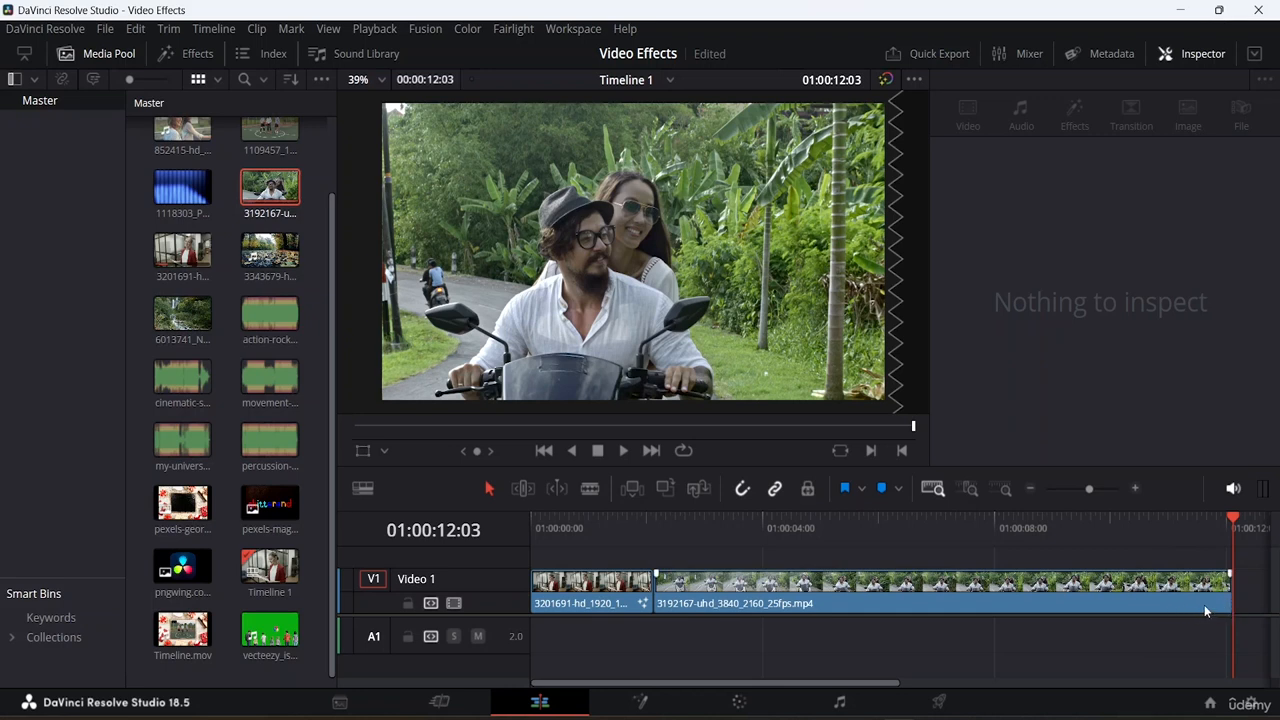
Load the Video Call clip in the source viewer and compare it side by side with the timeline viewer
click(608, 593)
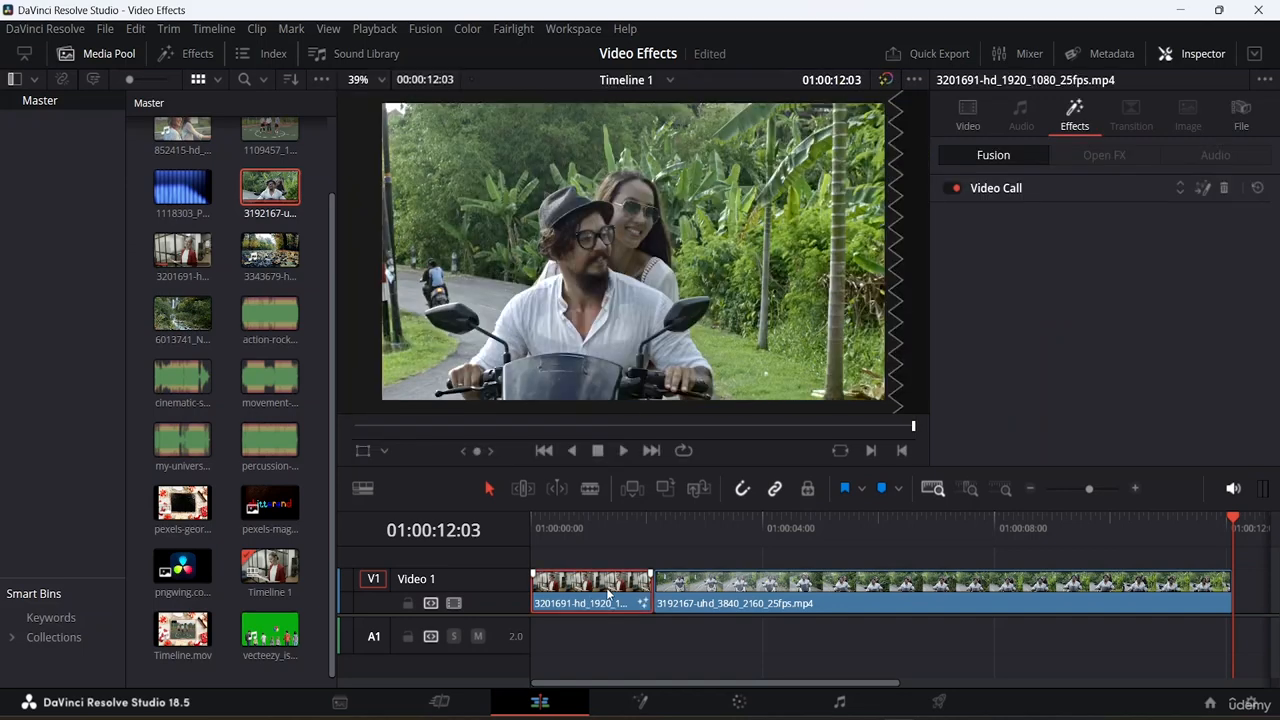
double_click(608, 593)
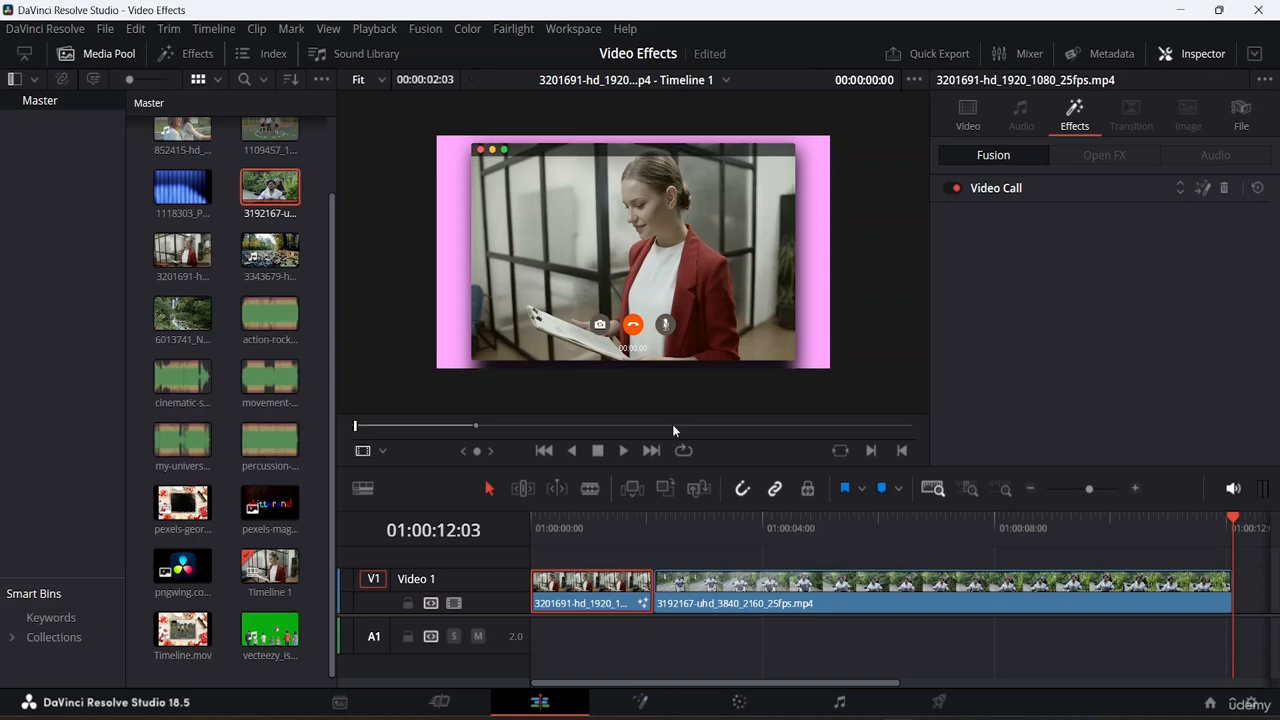
click(805, 603)
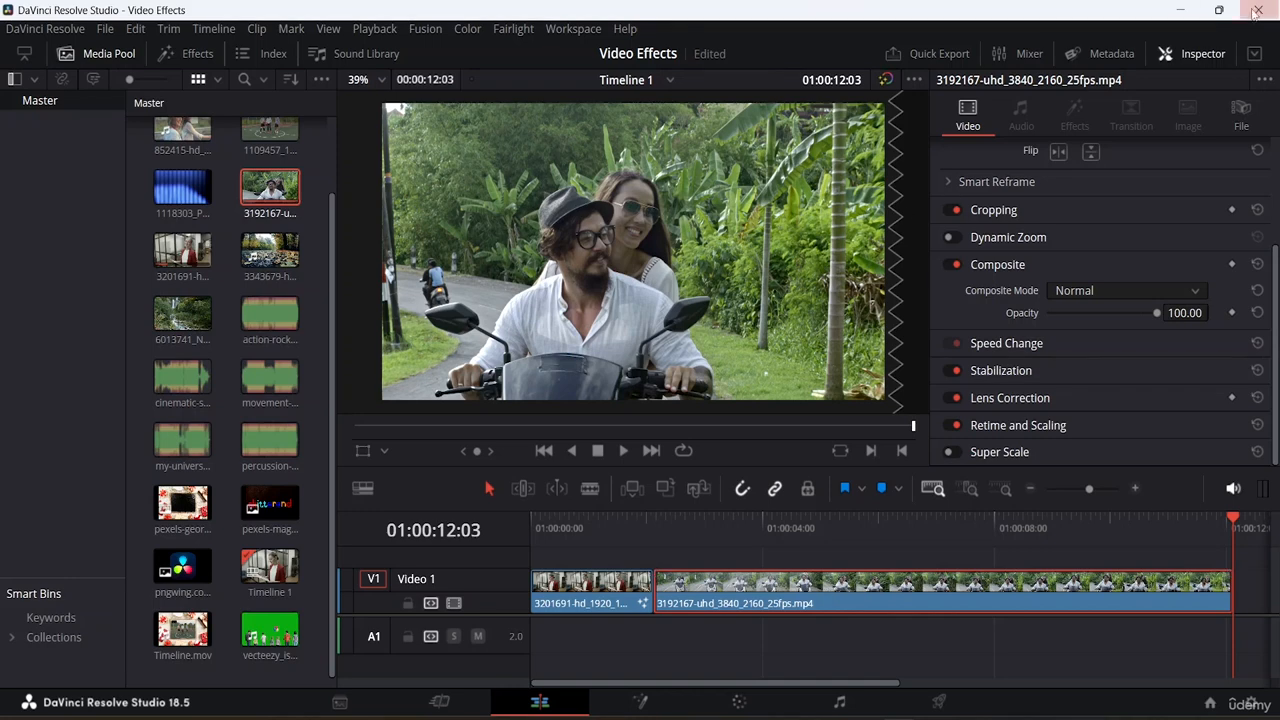
click(1196, 54)
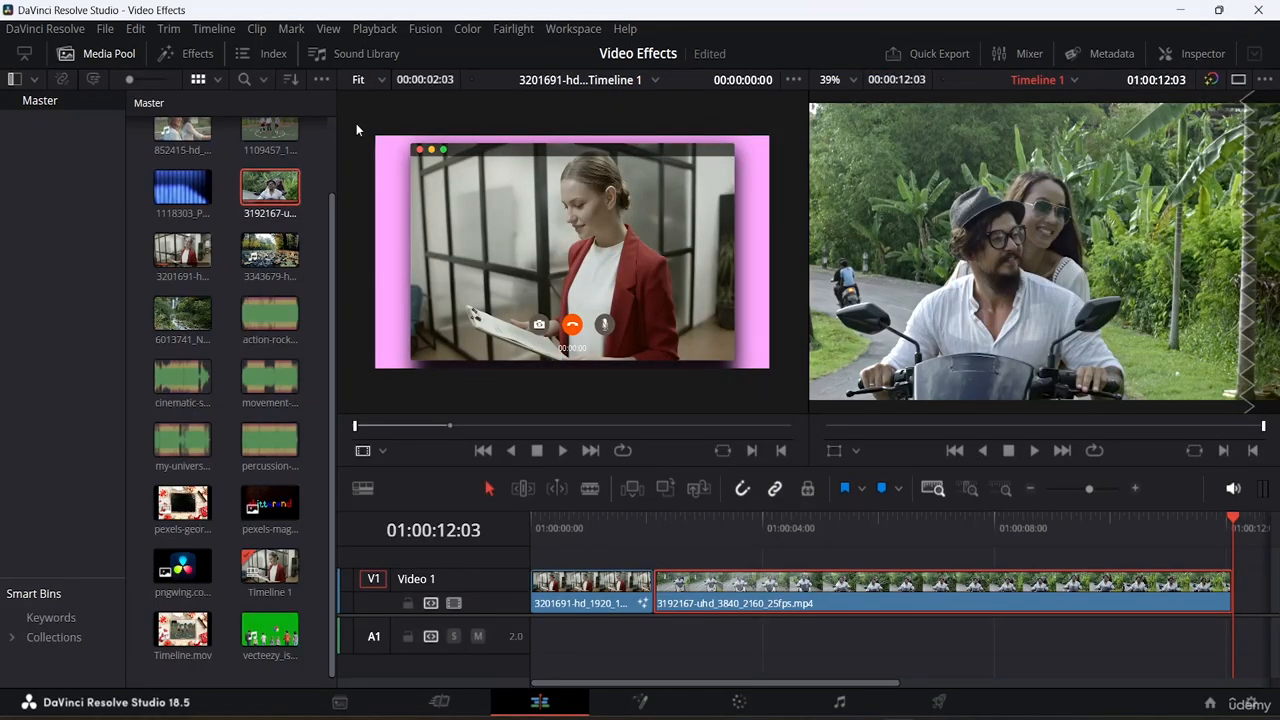
Set the motorbike clip's Zoom to 0.900 in both X and Y
click(1204, 47)
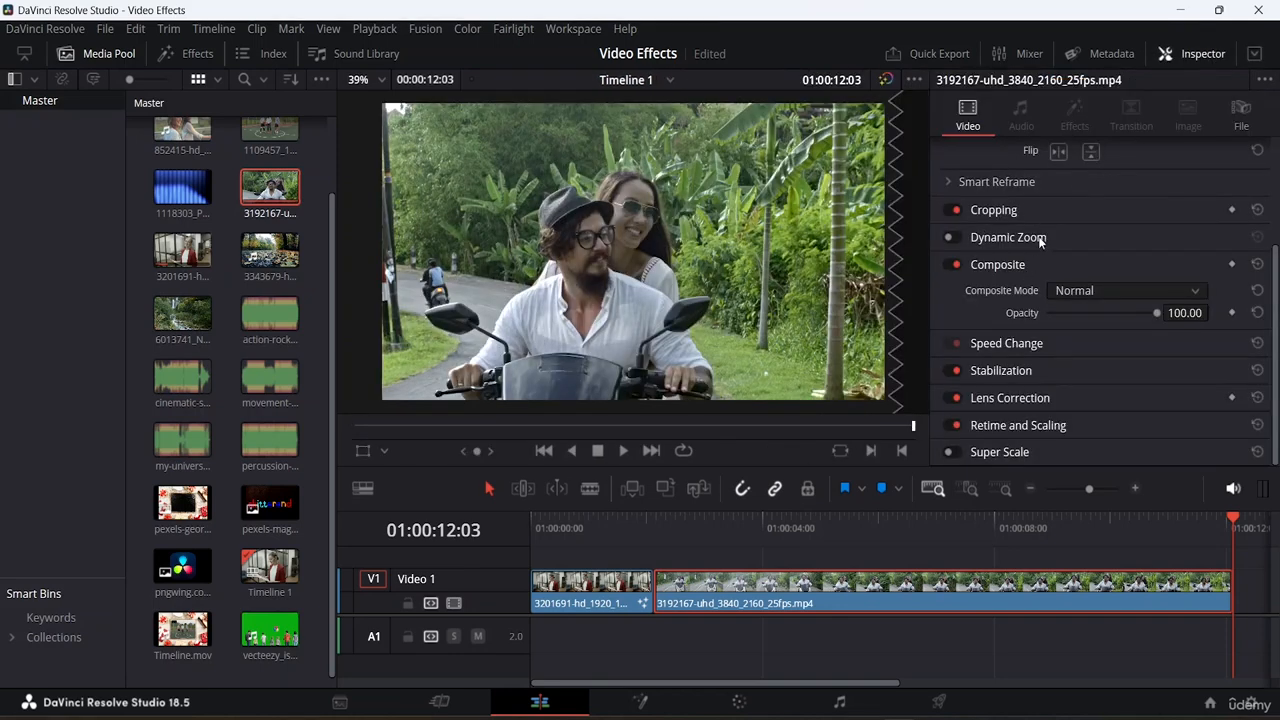
scroll(1038, 230, up, 3)
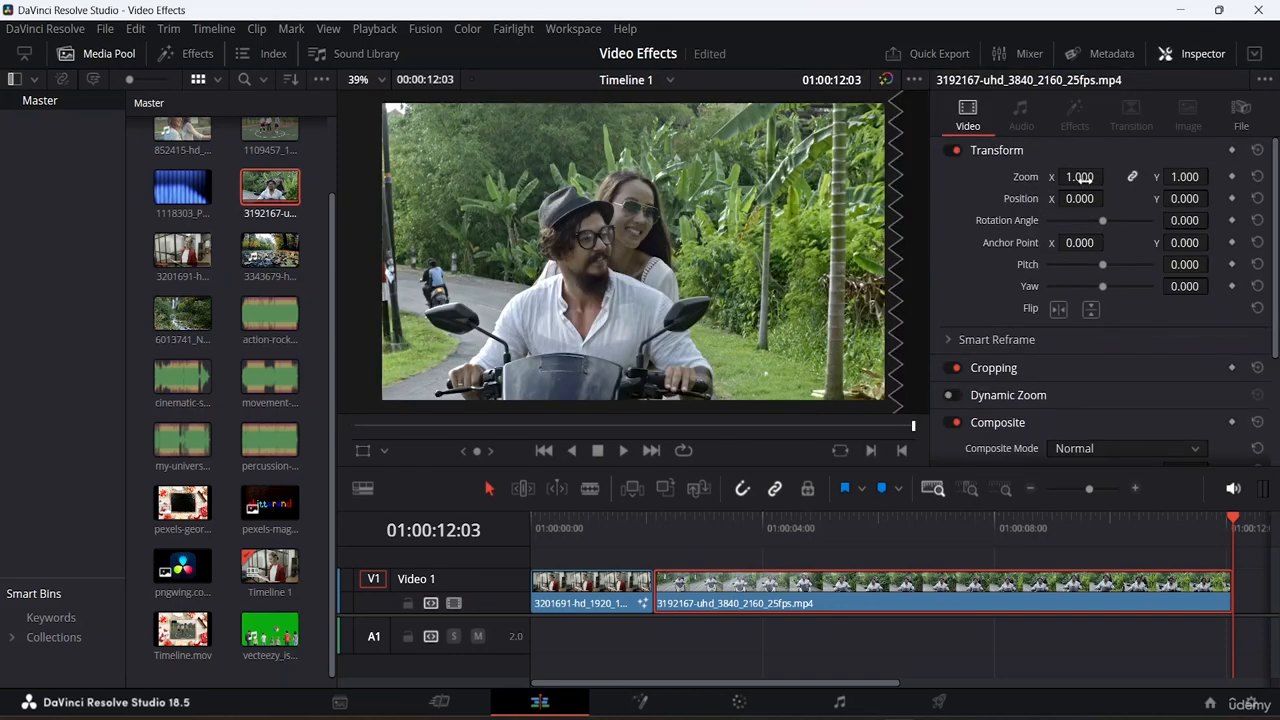
mouse_move(1084, 180)
mouse_down()
mouse_move(1049, 180)
mouse_move(1084, 180)
mouse_up()
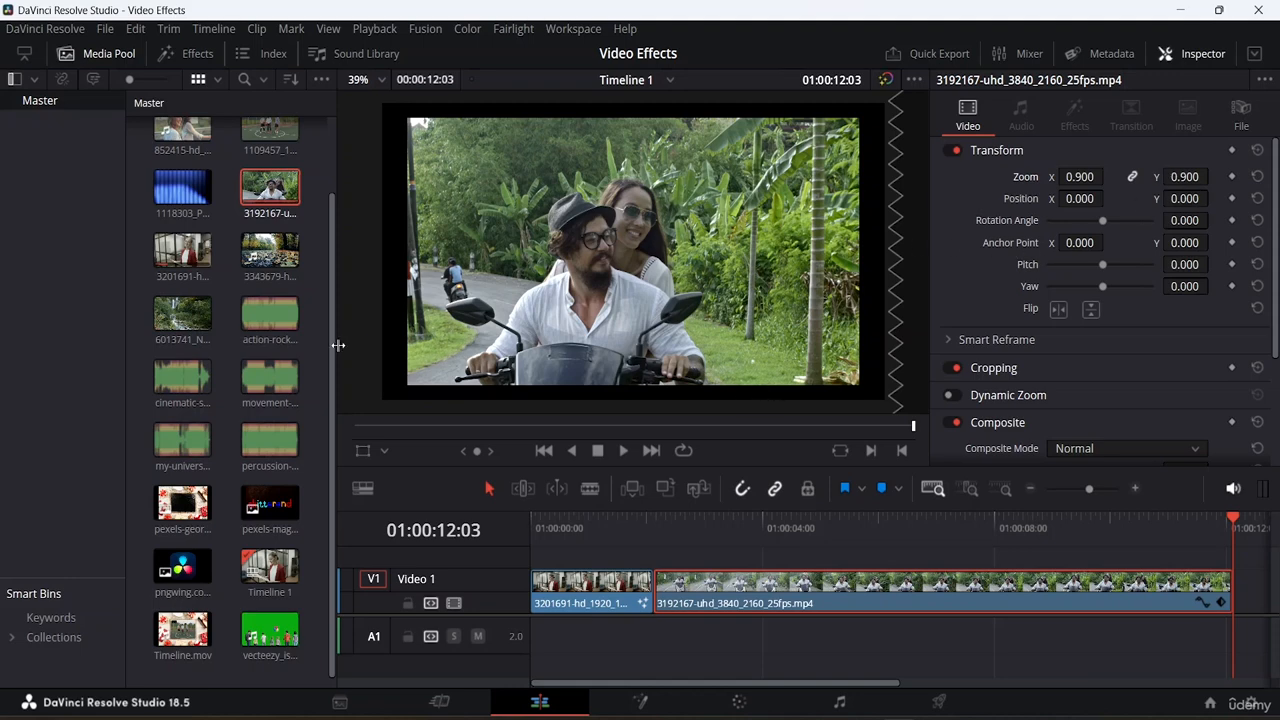
Hide the Media Pool and show the Effects library
key(q)
click(100, 54)
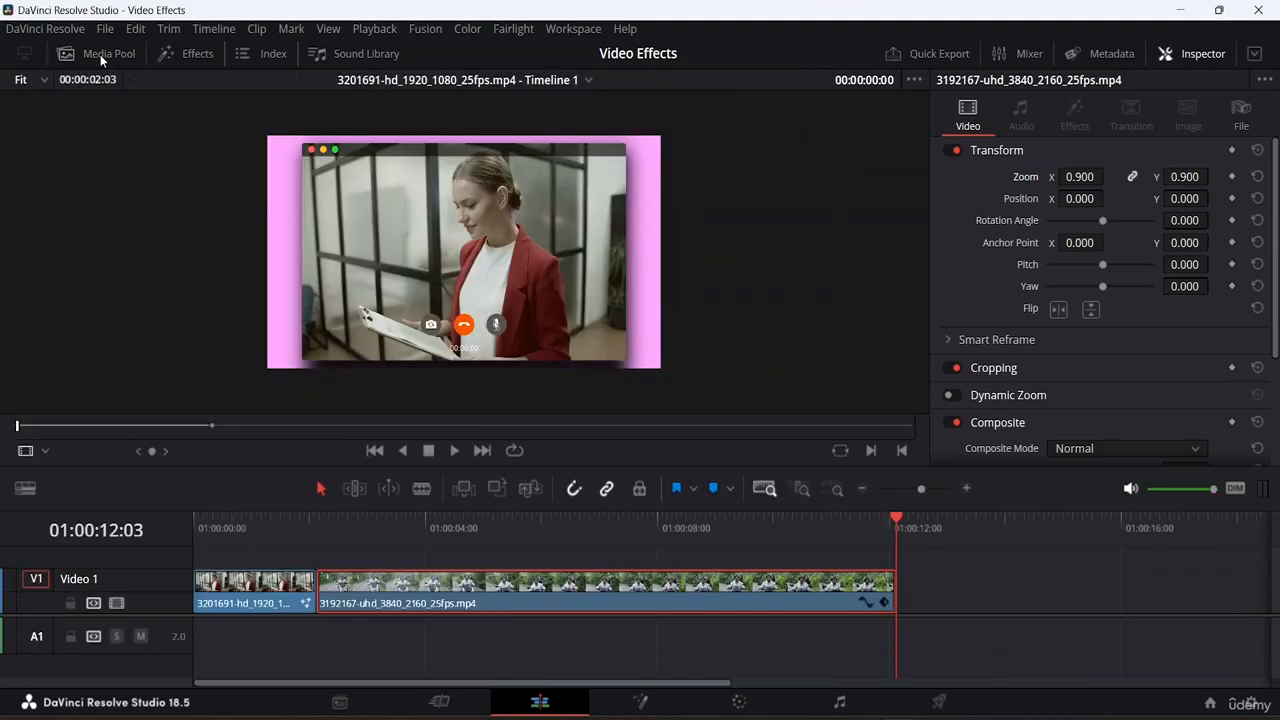
key(shift+z)
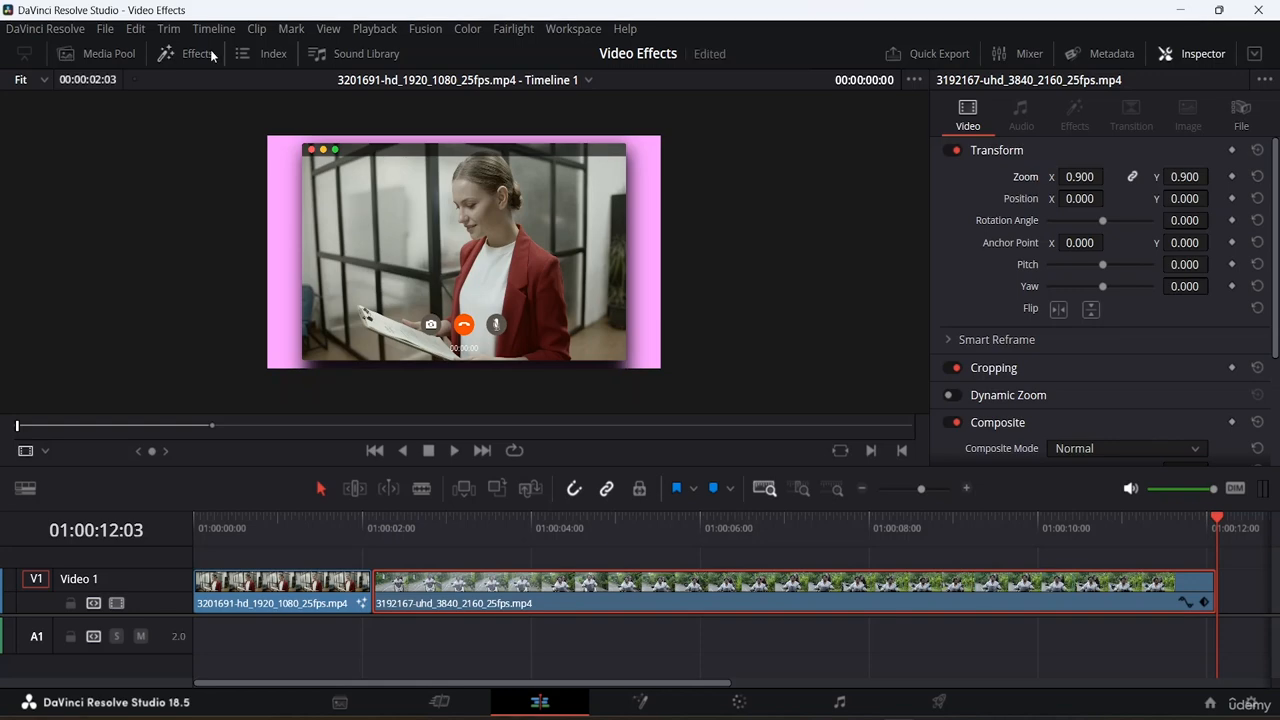
click(208, 54)
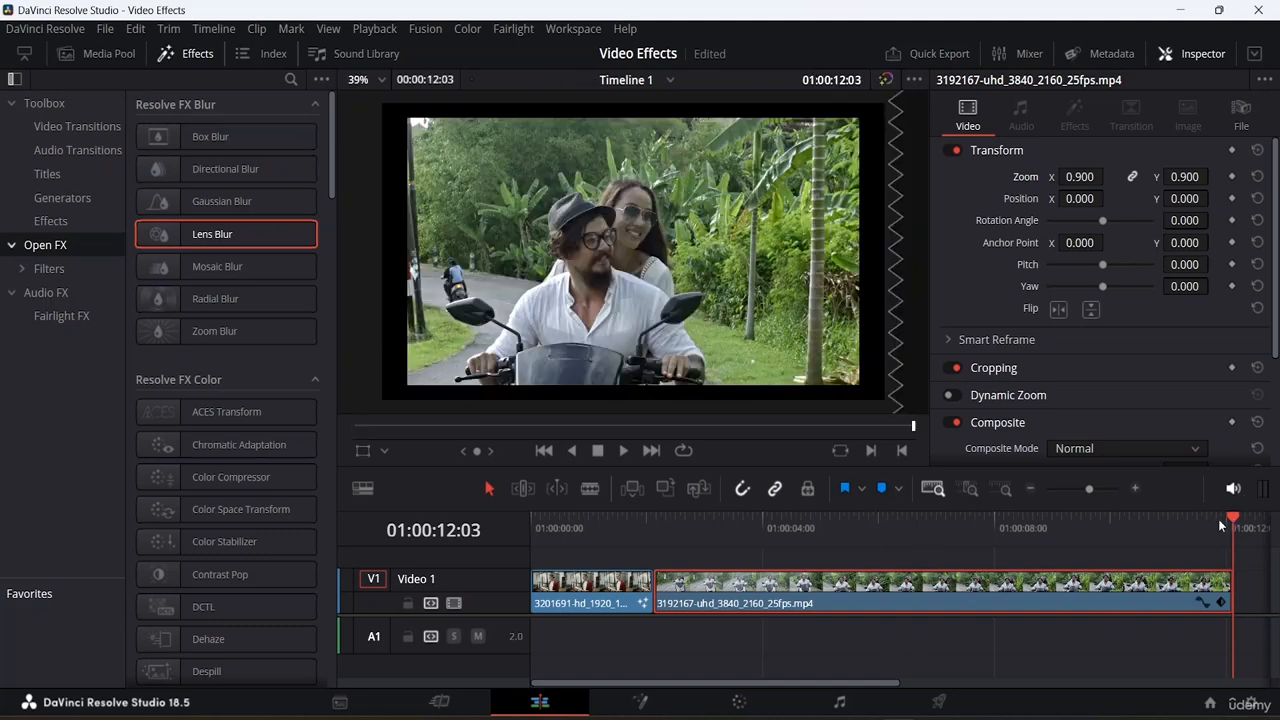
Split the motorbike clip at 01:00:04:04 and again about one second after that cut
drag(1234, 522, 771, 540)
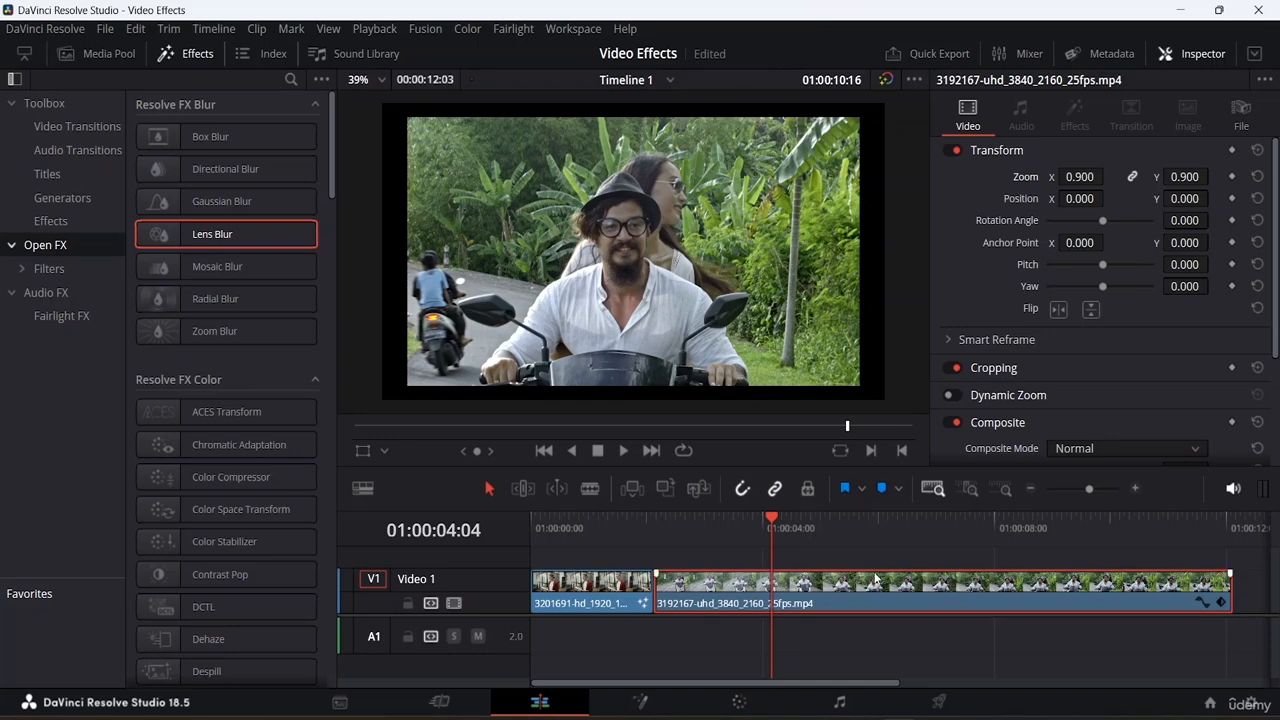
key(b)
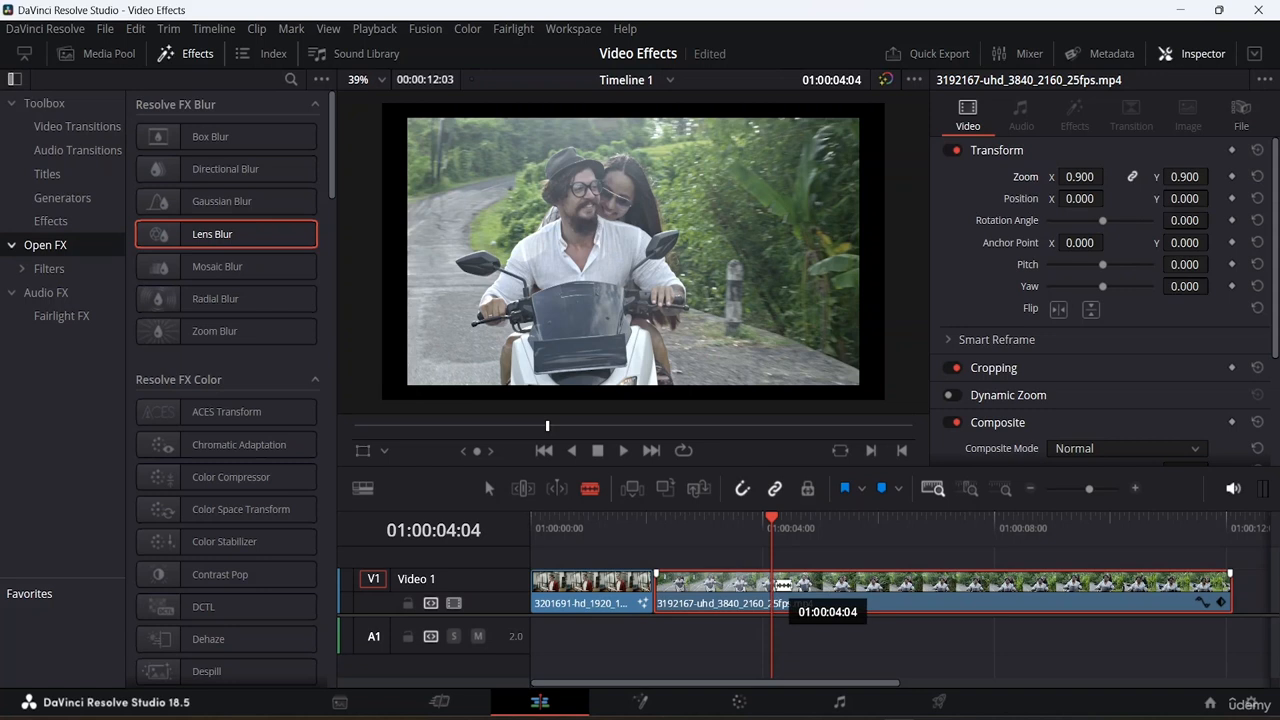
click(783, 583)
click(829, 583)
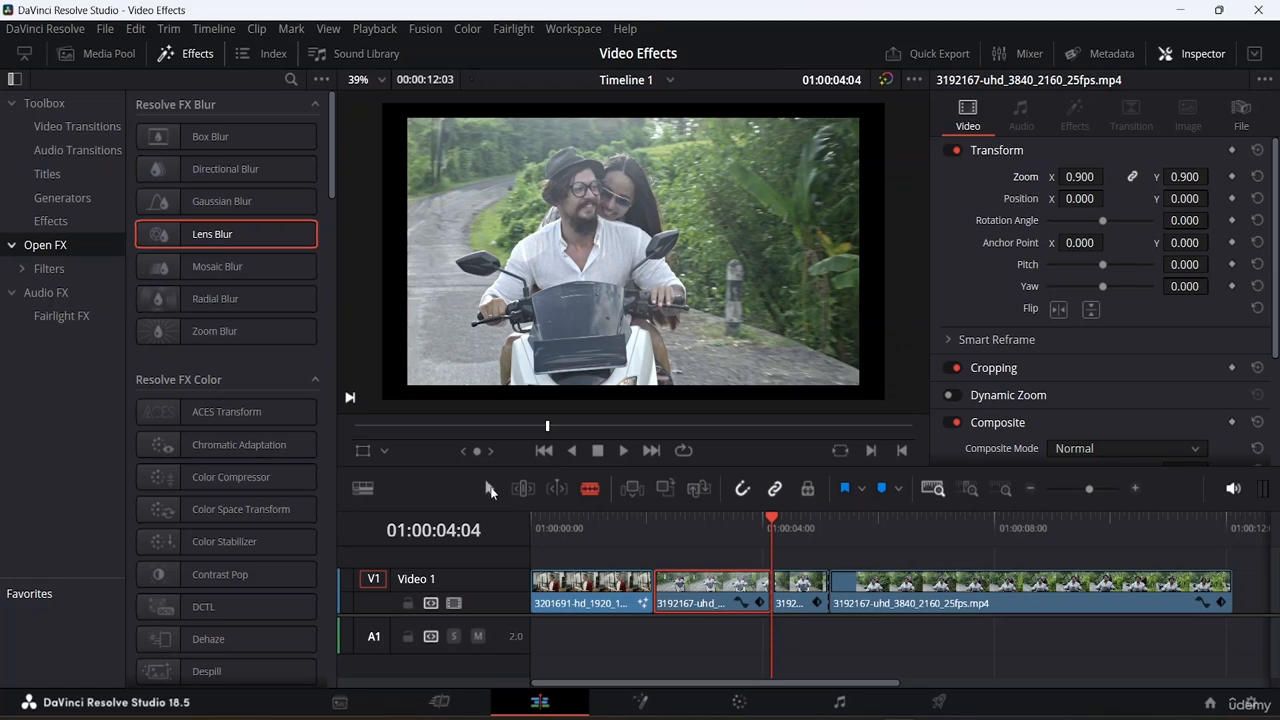
click(490, 489)
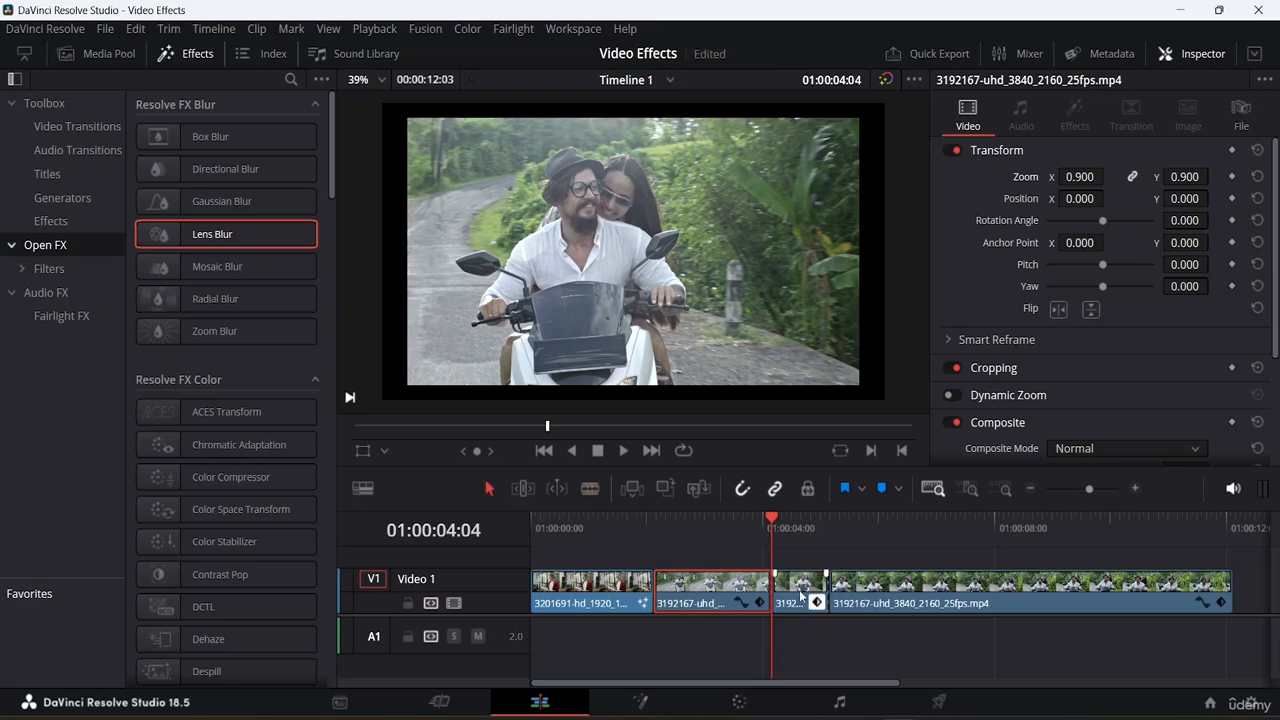
Apply the Gaussian Blur effect to the short middle segment of the motorbike clip, view it at 01:00:04:15 and collapse its settings
click(800, 593)
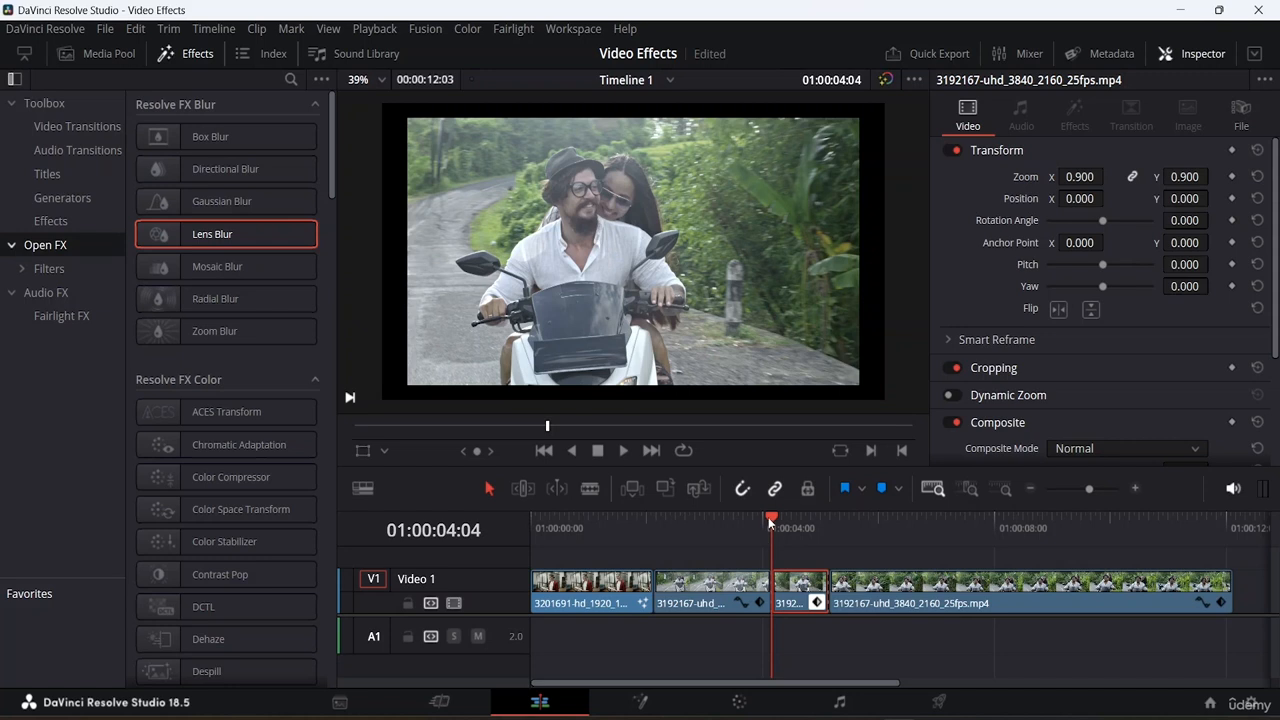
drag(788, 520, 799, 524)
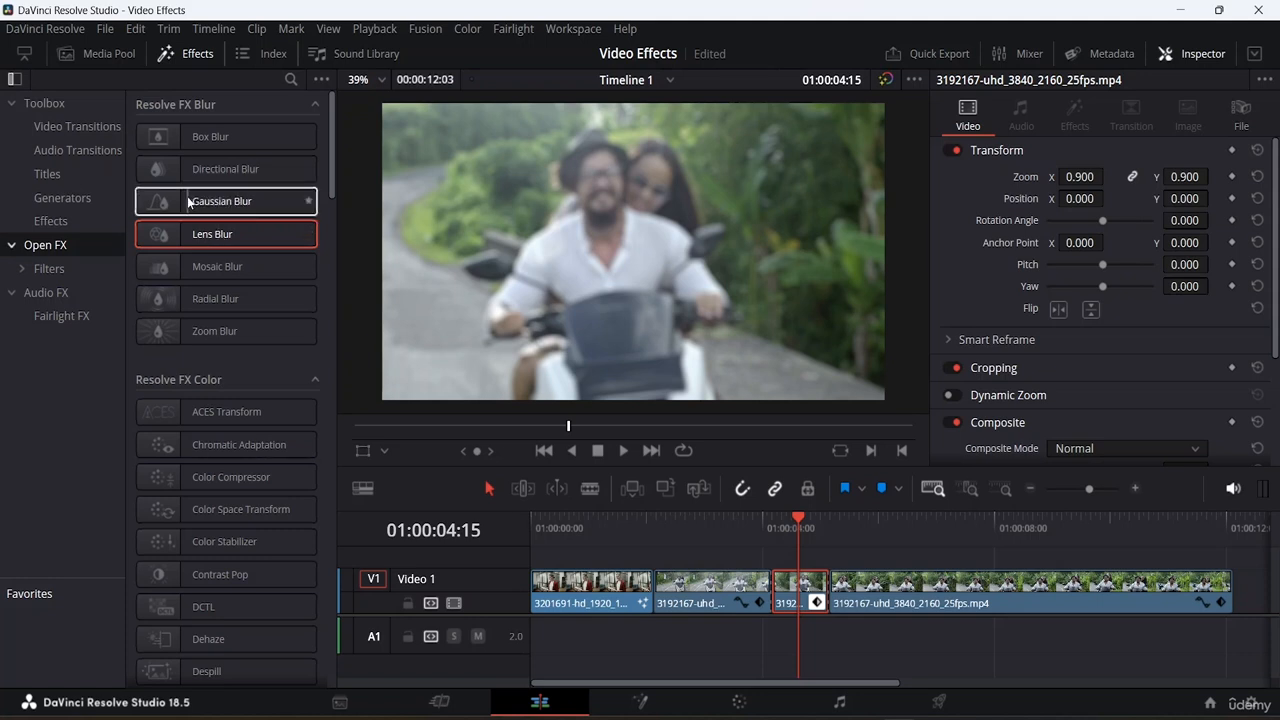
drag(192, 201, 809, 585)
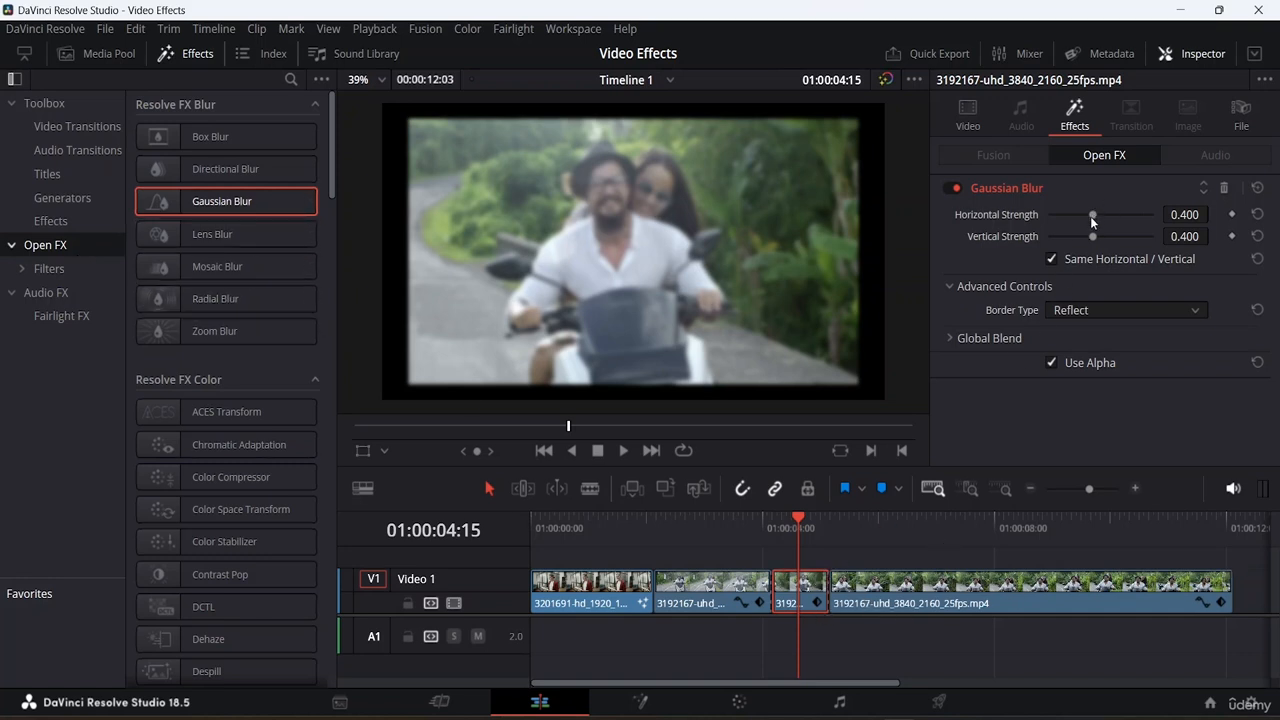
mouse_move(1094, 214)
mouse_down()
mouse_move(1157, 221)
mouse_move(1067, 231)
mouse_move(1093, 230)
mouse_up()
click(1082, 186)
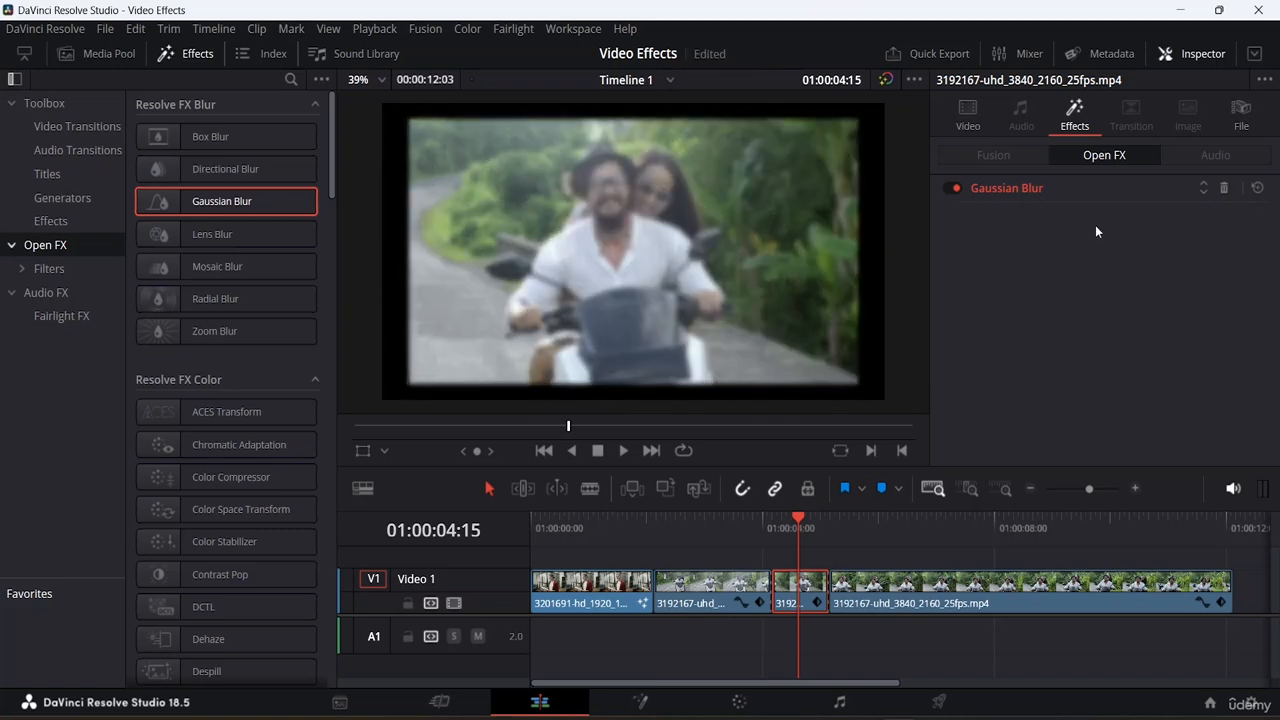
Unlink the Gaussian Blur's horizontal and vertical strengths, setting Horizontal Strength to 0.752 and Vertical Strength to 0.380
click(1000, 193)
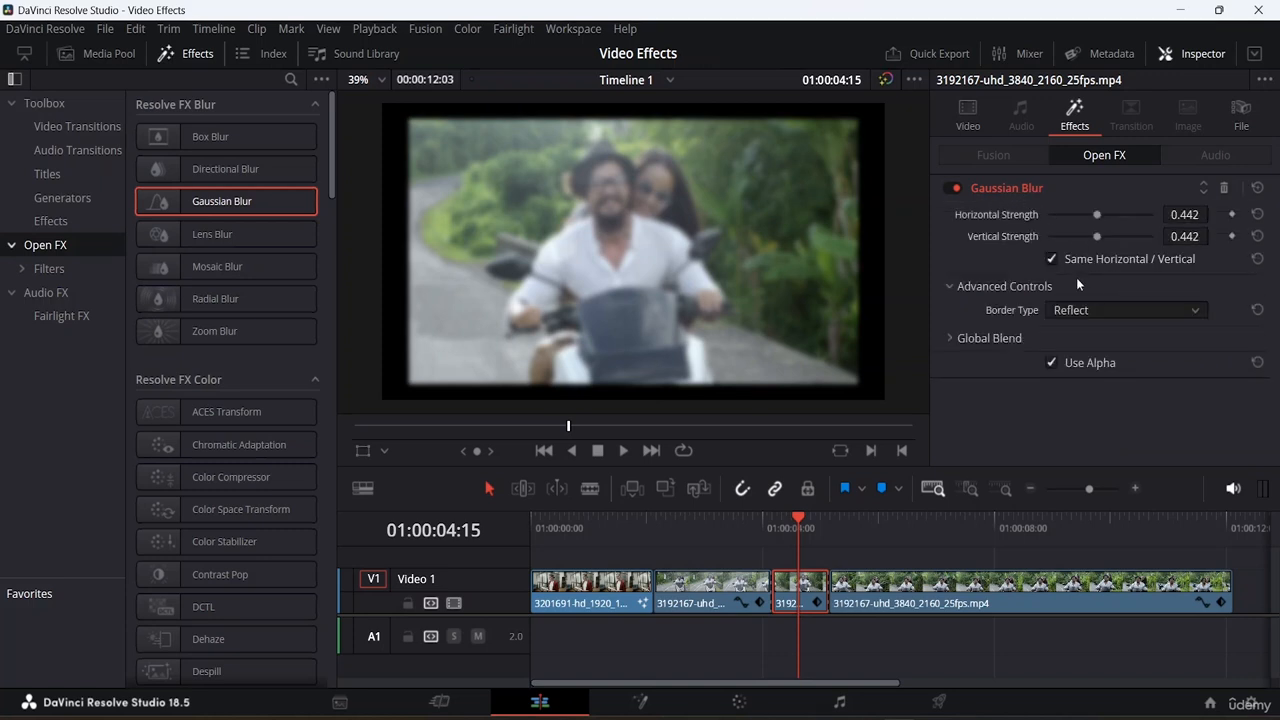
drag(1099, 216, 1120, 214)
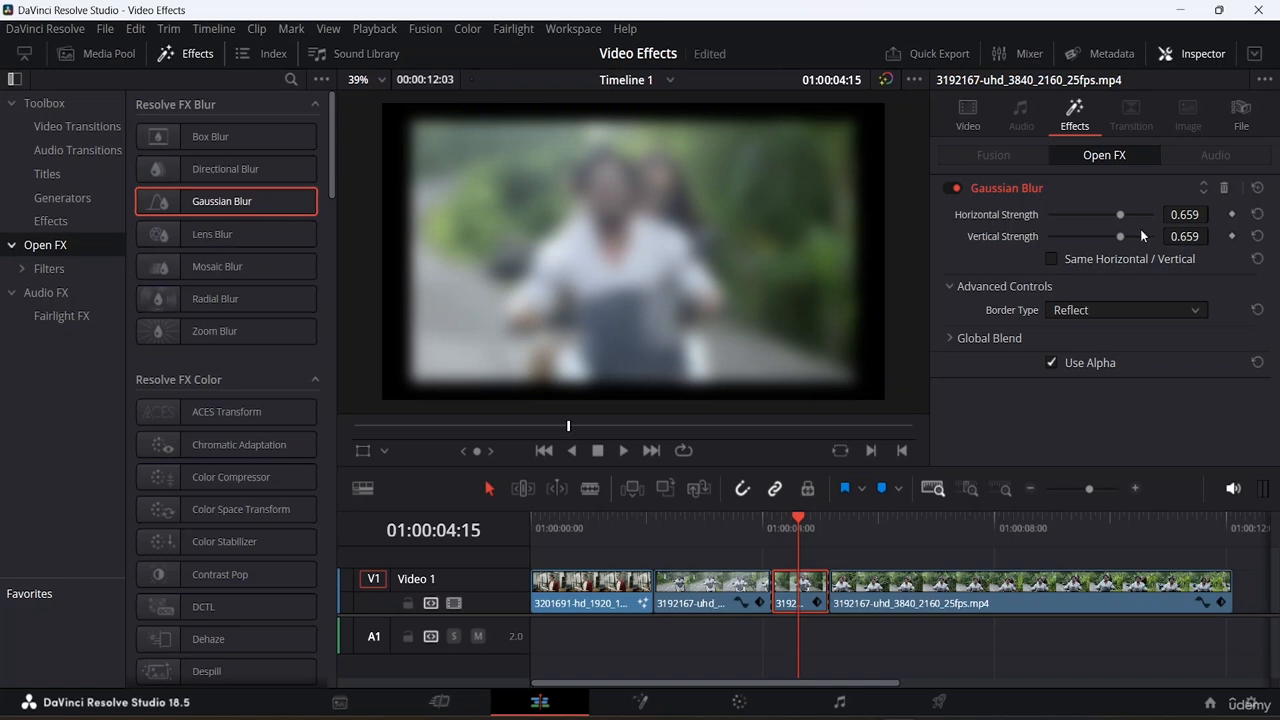
drag(1120, 235, 1090, 237)
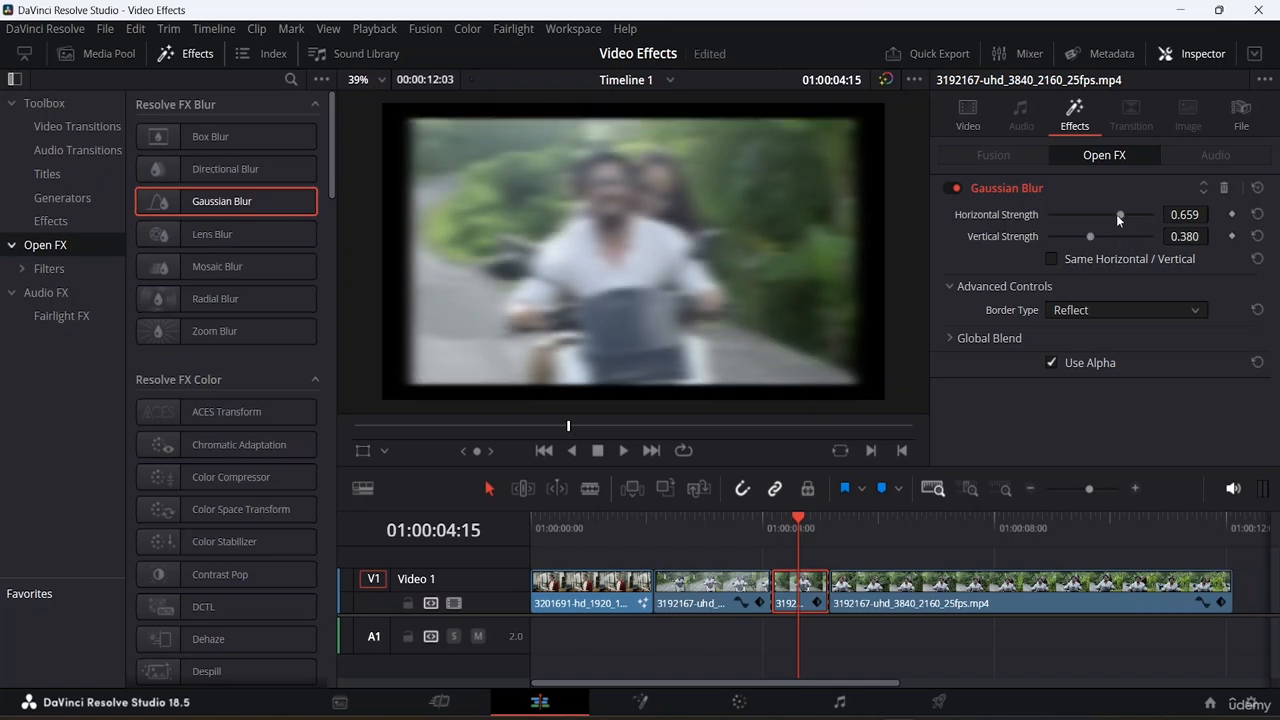
drag(1116, 214, 1130, 215)
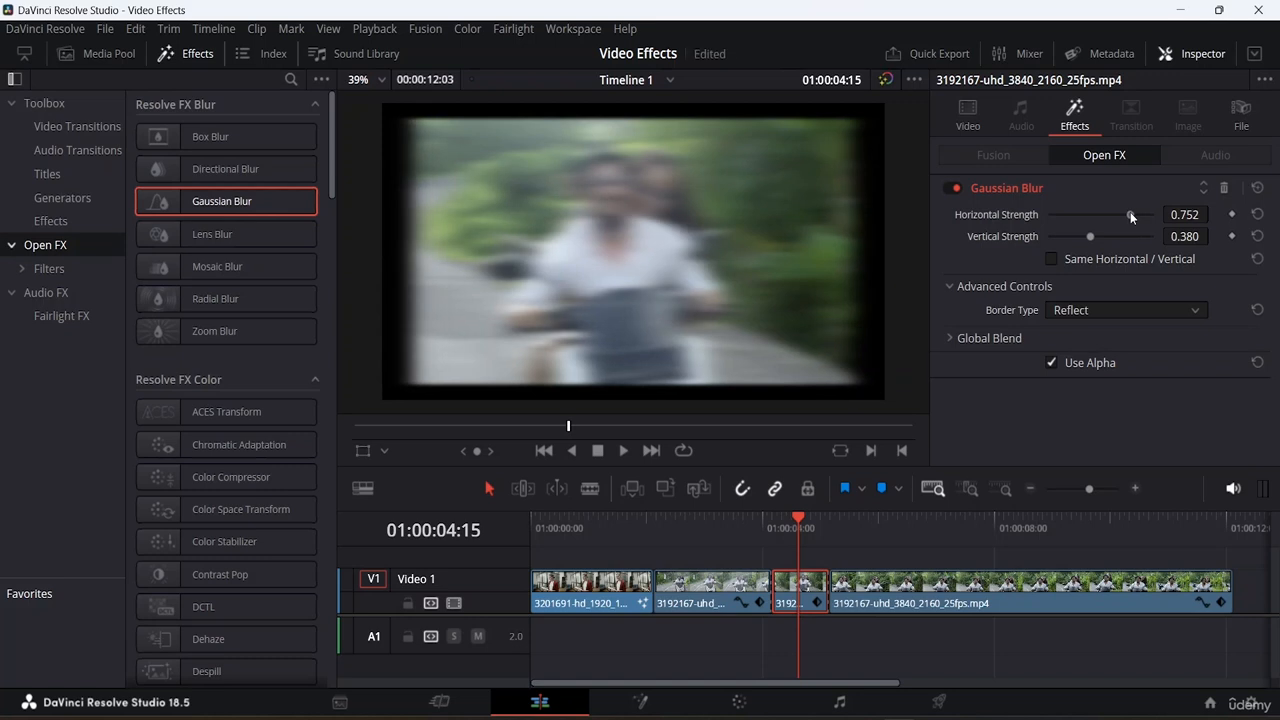
Try the Gaussian Blur's Black, Replicate and Reflect border types, finishing with Border Type set to Wrap-Around
click(1131, 306)
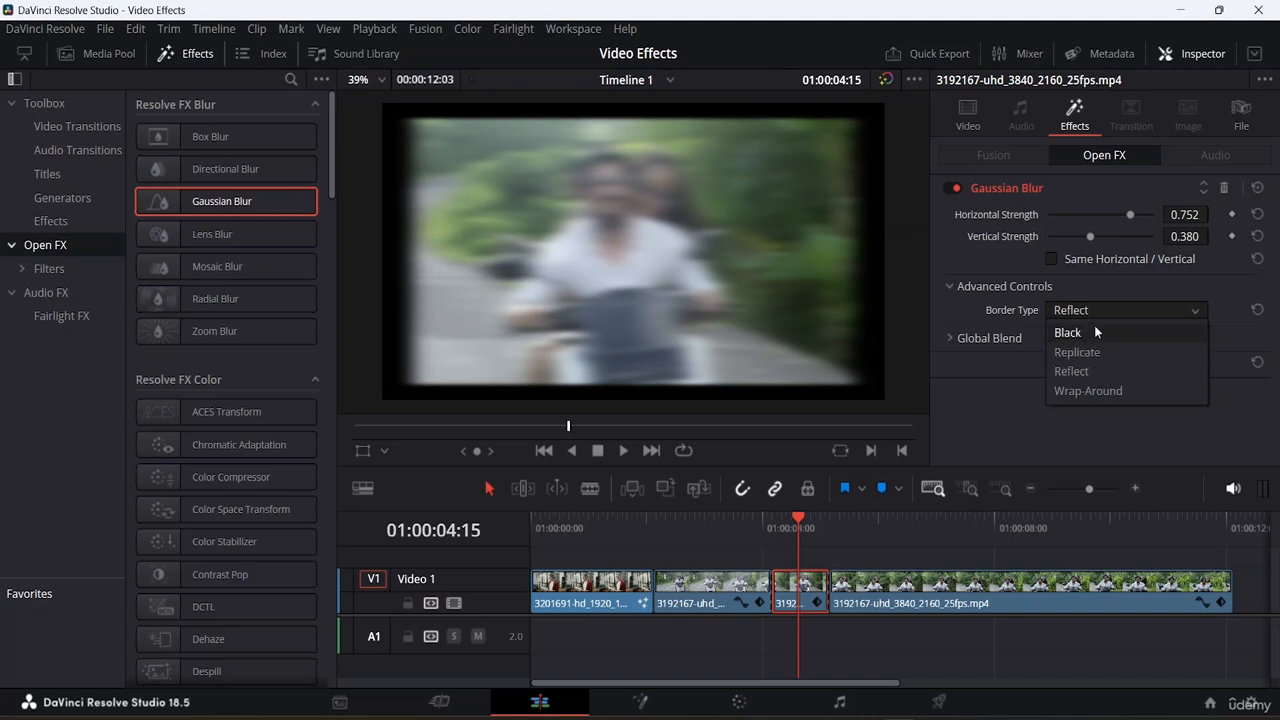
click(1095, 325)
click(1140, 311)
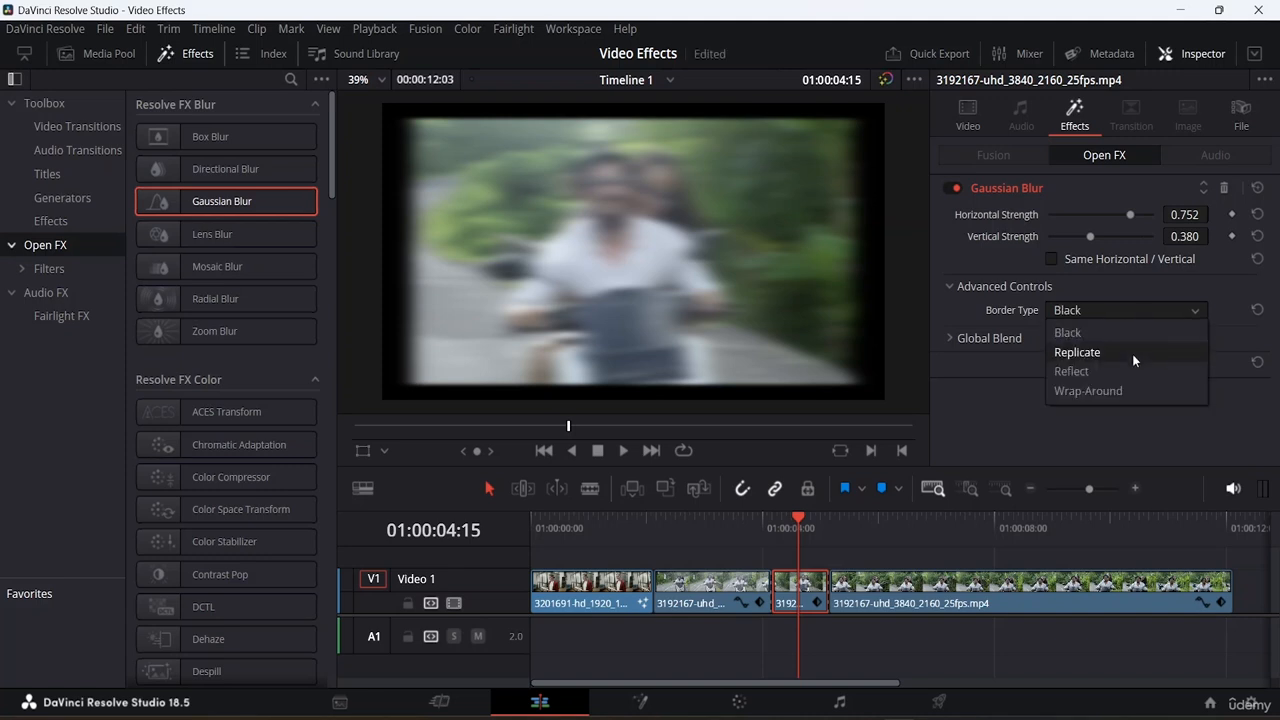
click(1132, 352)
click(1169, 305)
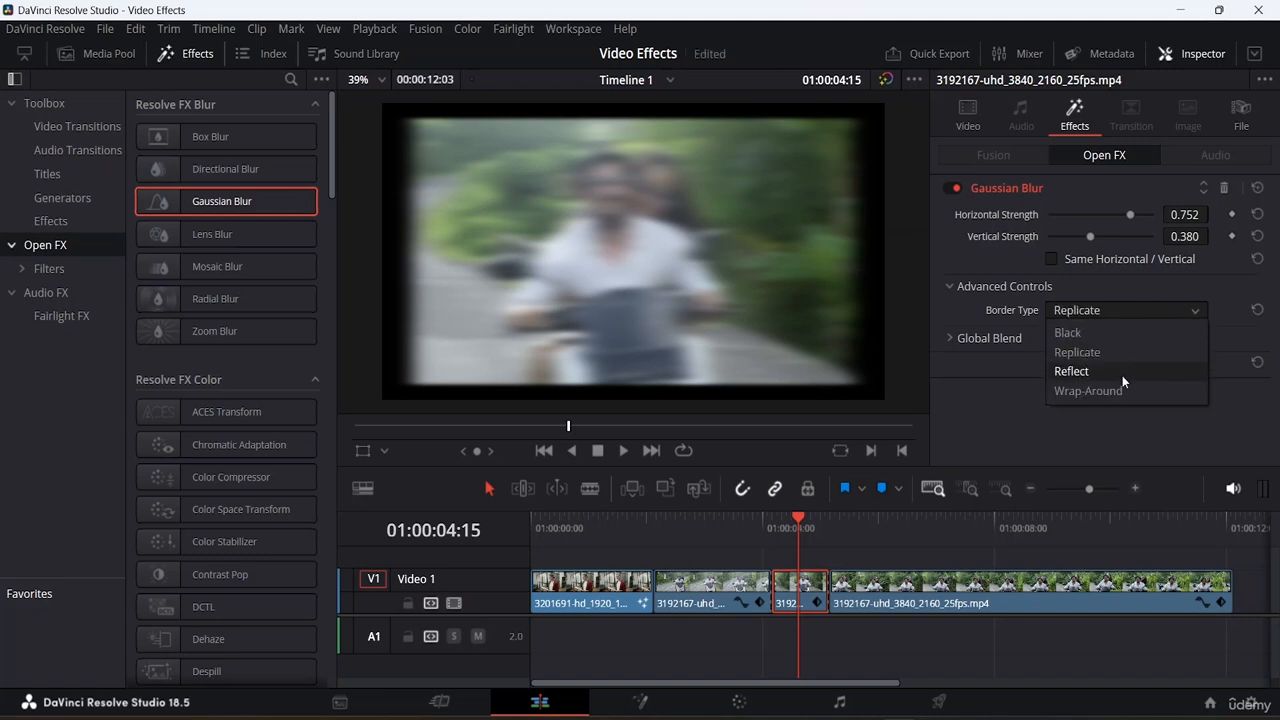
click(1122, 373)
click(1140, 310)
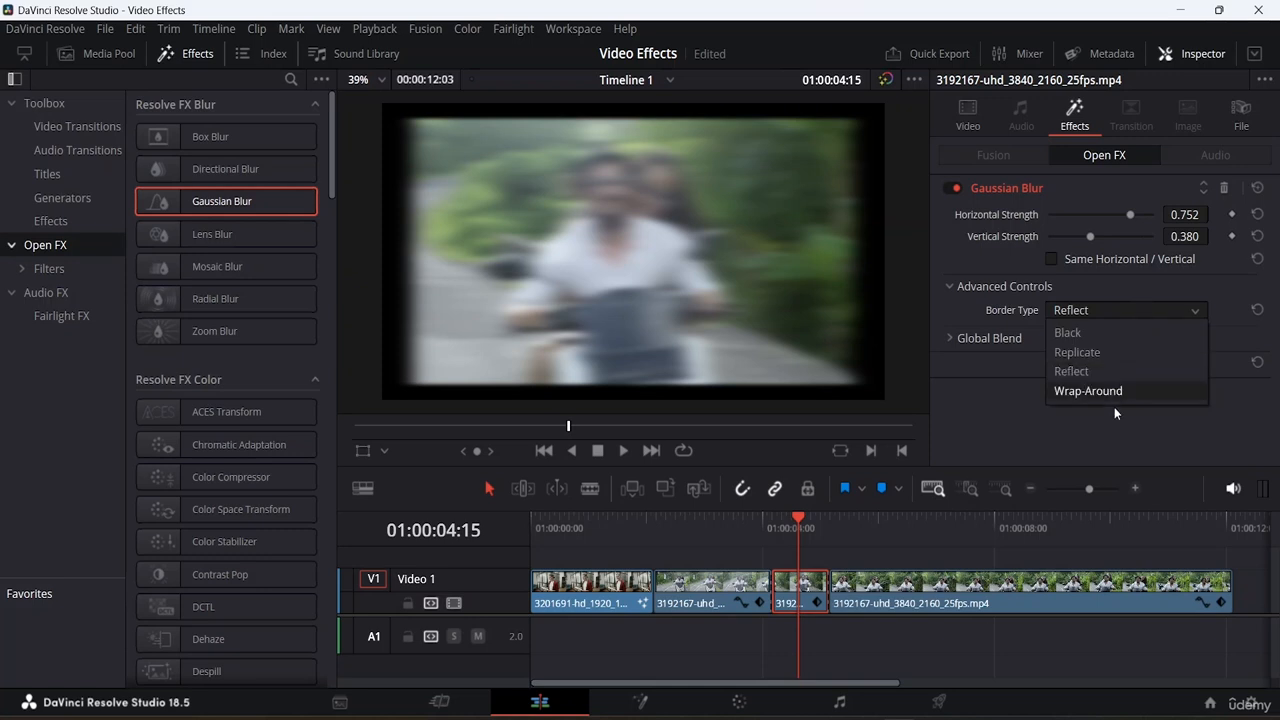
click(1106, 394)
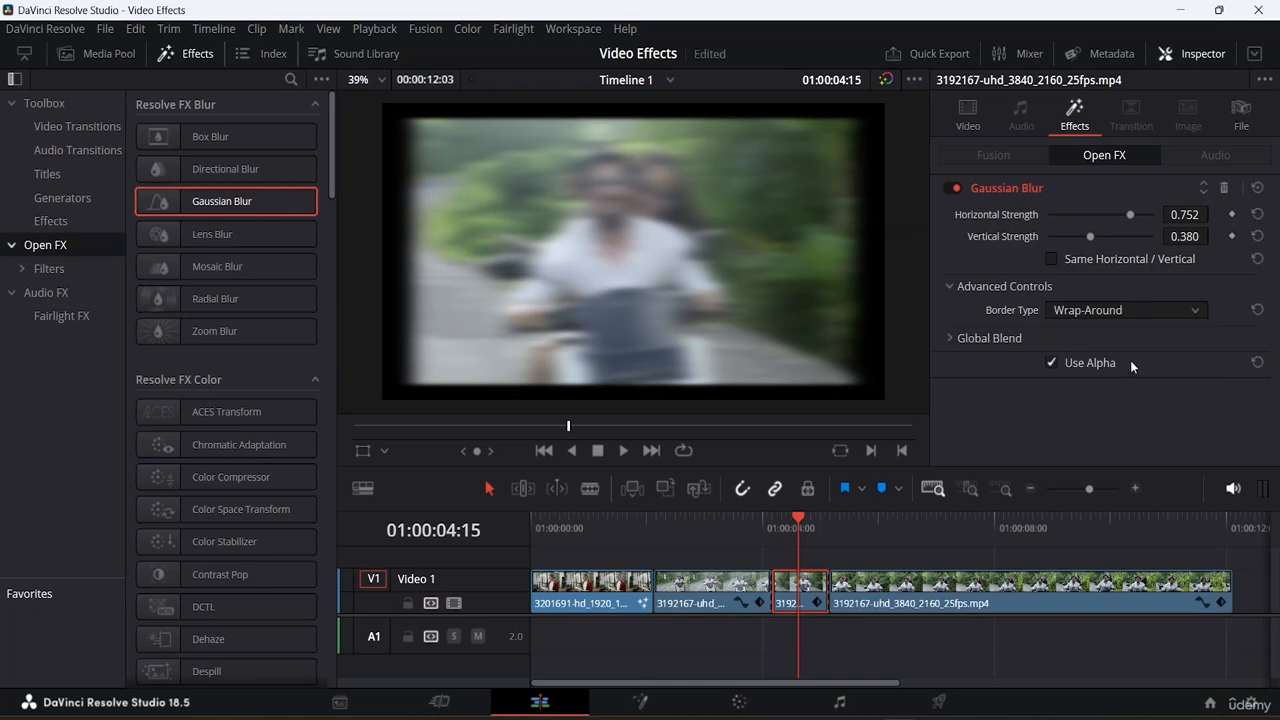
Set the Gaussian Blur's global Blend to 0.969, and switch Use Alpha off and back on to compare the edges
click(996, 336)
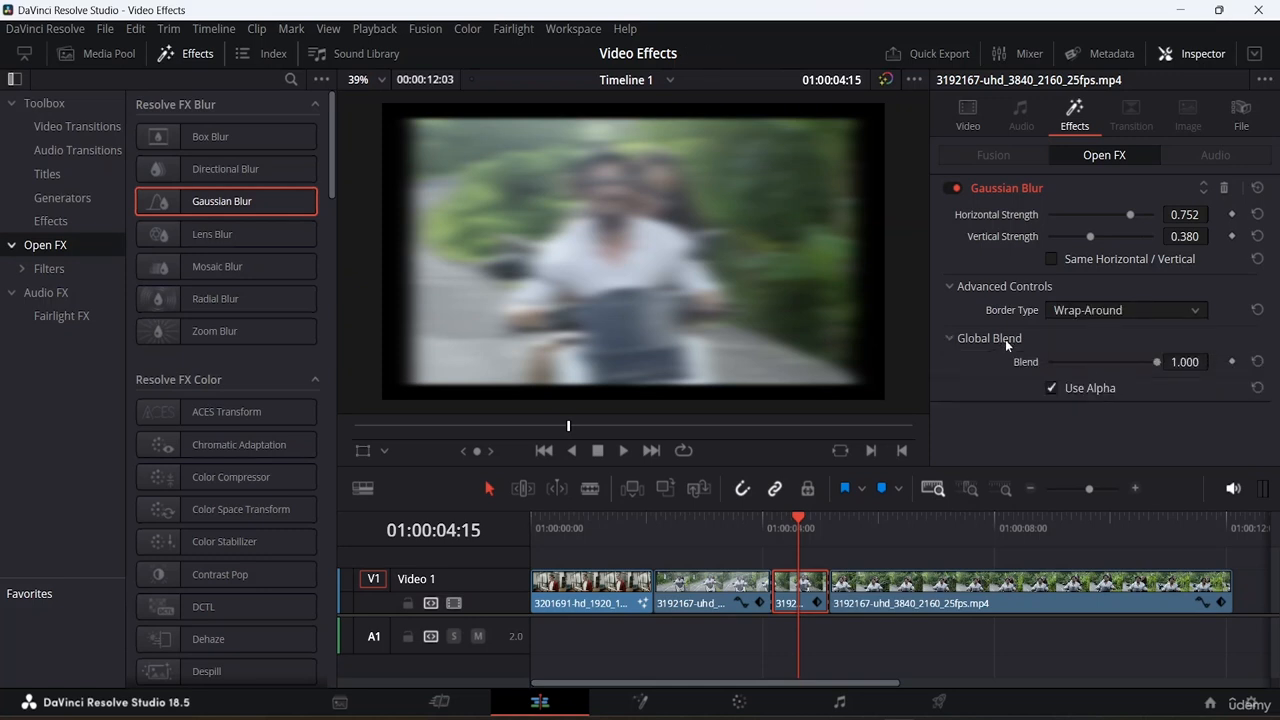
mouse_move(1153, 364)
mouse_down()
mouse_move(1097, 364)
mouse_move(1168, 367)
mouse_up()
drag(1154, 366, 1153, 364)
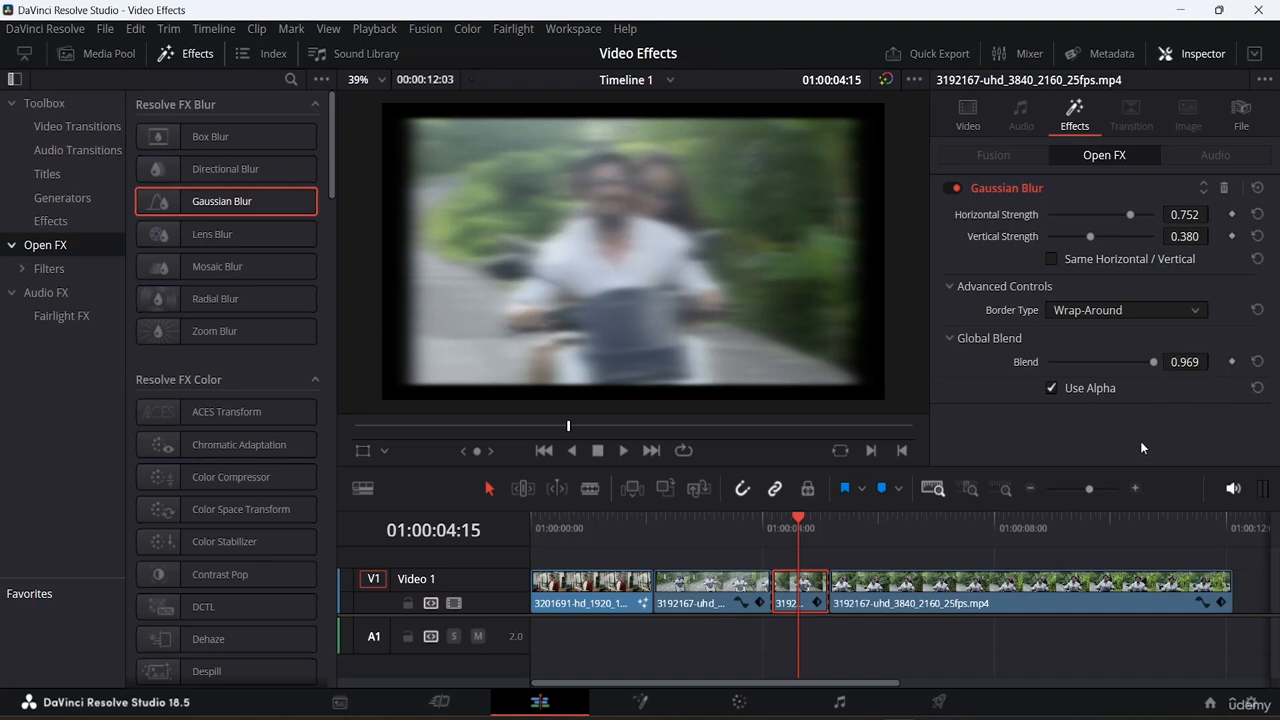
click(1052, 389)
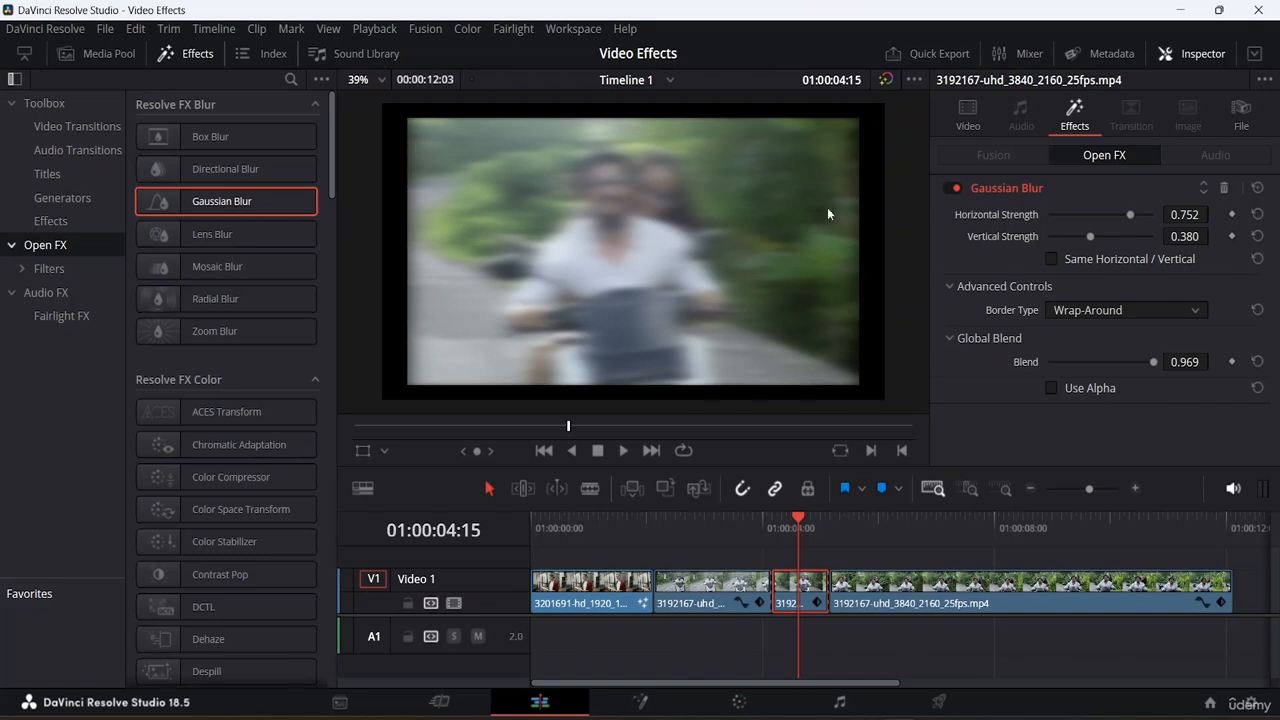
click(1056, 387)
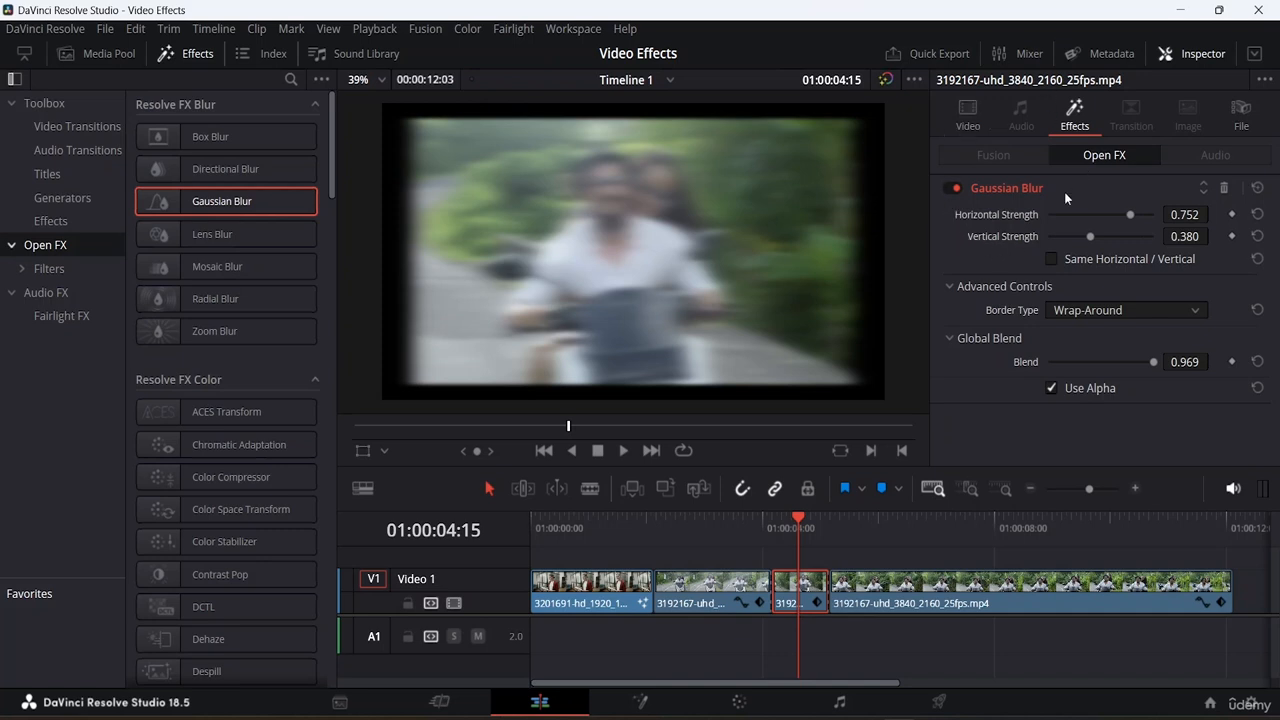
Play the timeline from 01:00:02:12 through the blurred segment to about 01:00:05:18 to review the cut-in blur
drag(798, 524, 676, 523)
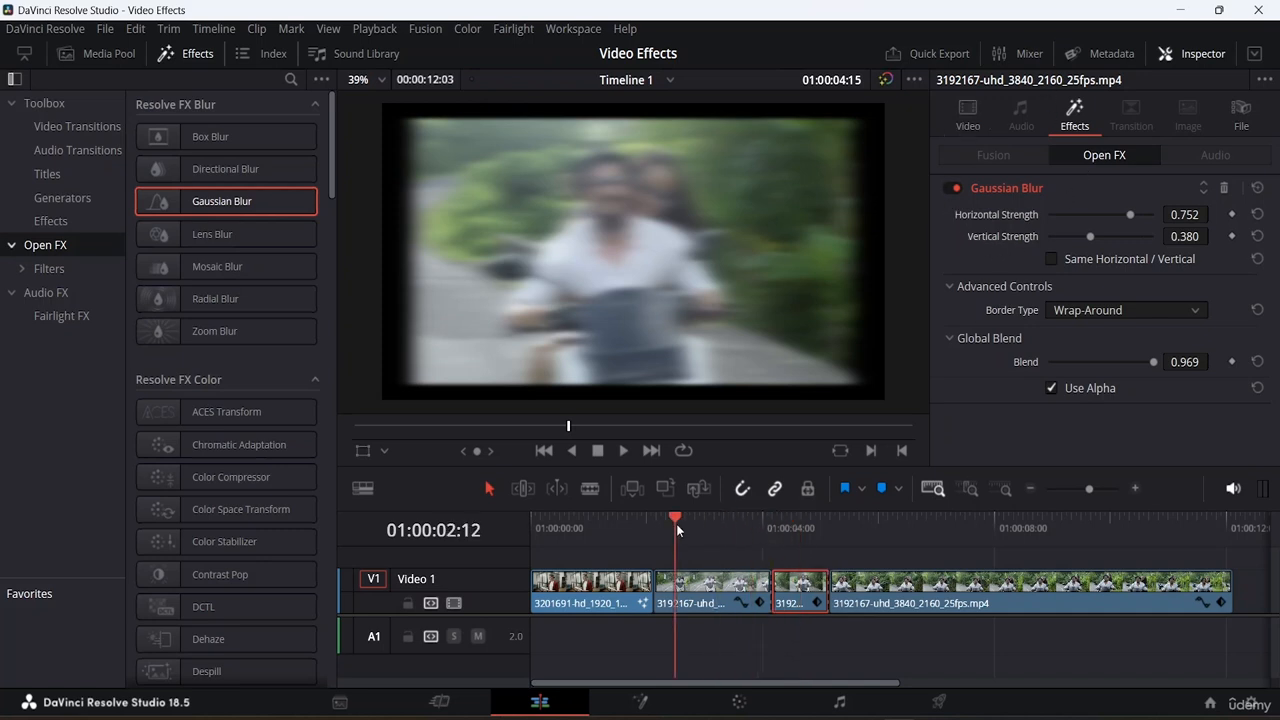
key(space)
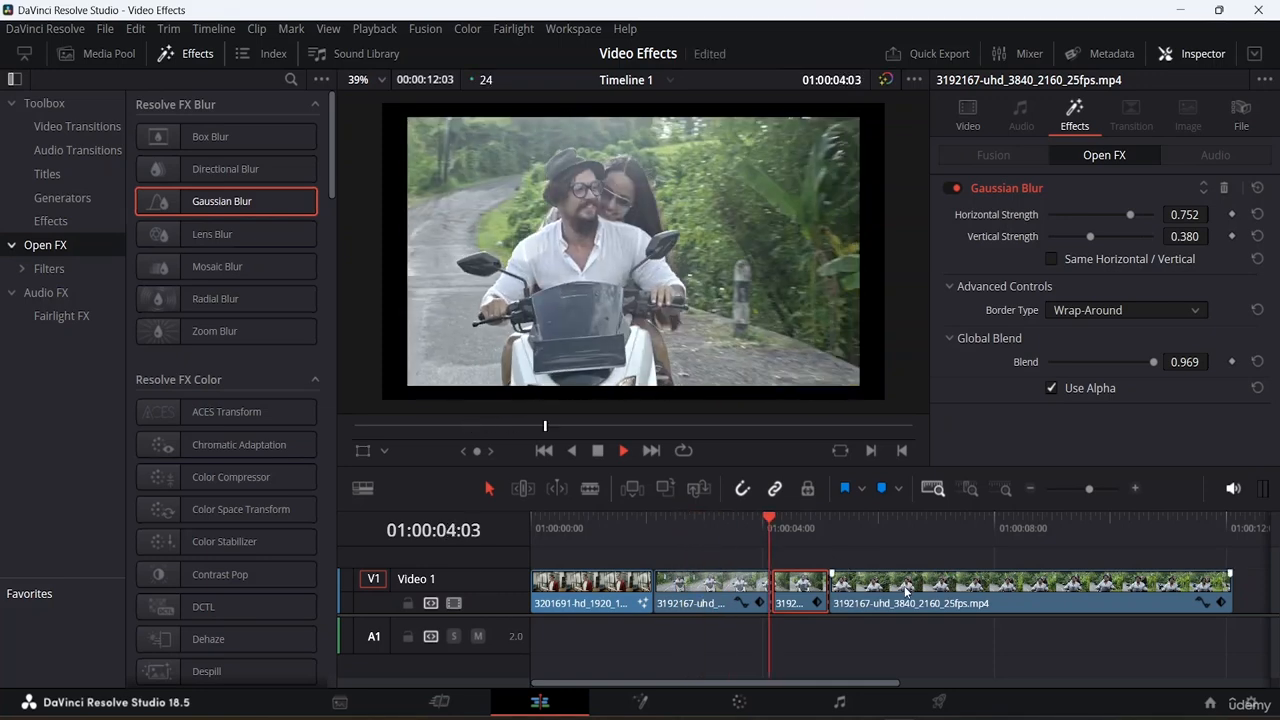
key(space)
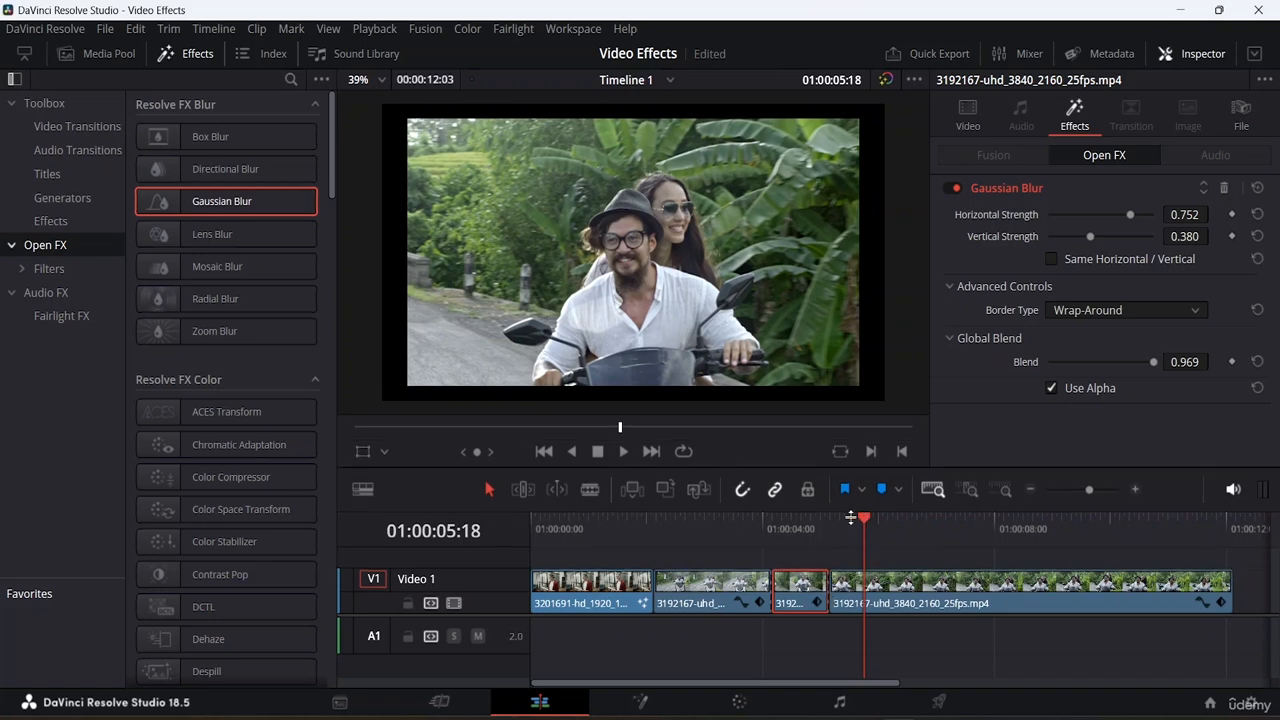
drag(824, 526, 837, 486)
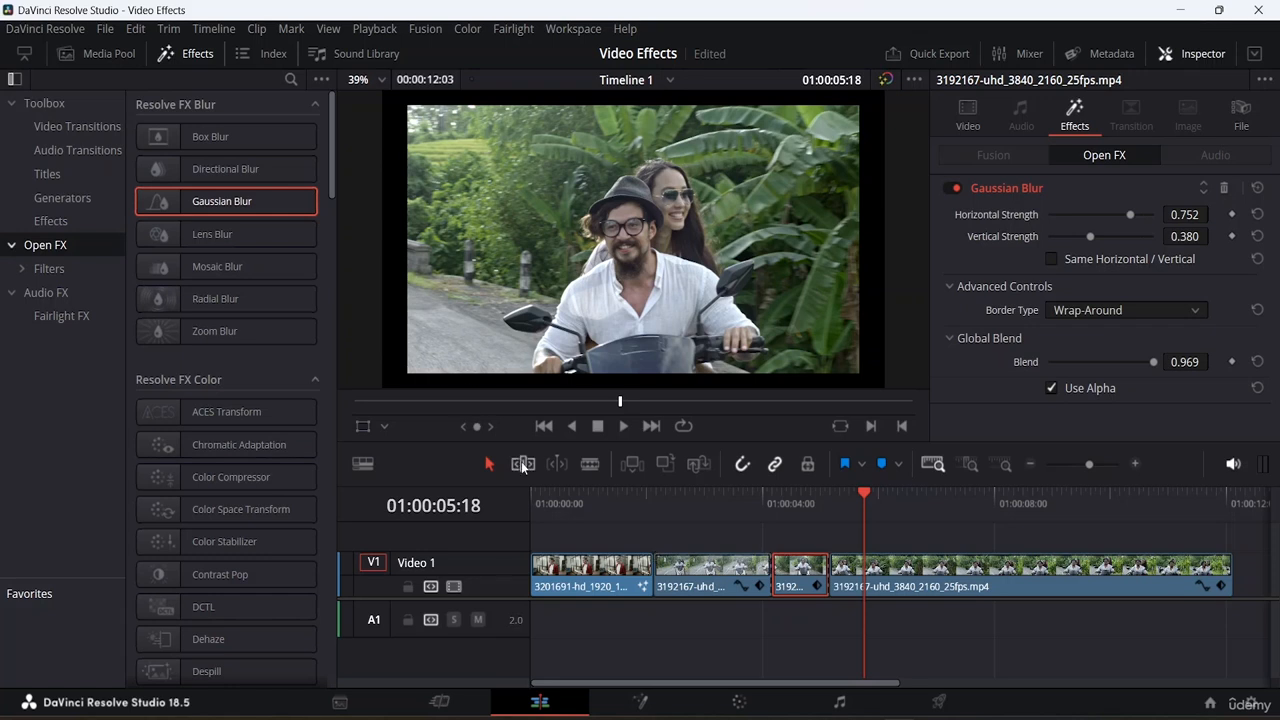
Add Cross Dissolve transitions at the start and end of the blurred middle segment
click(62, 130)
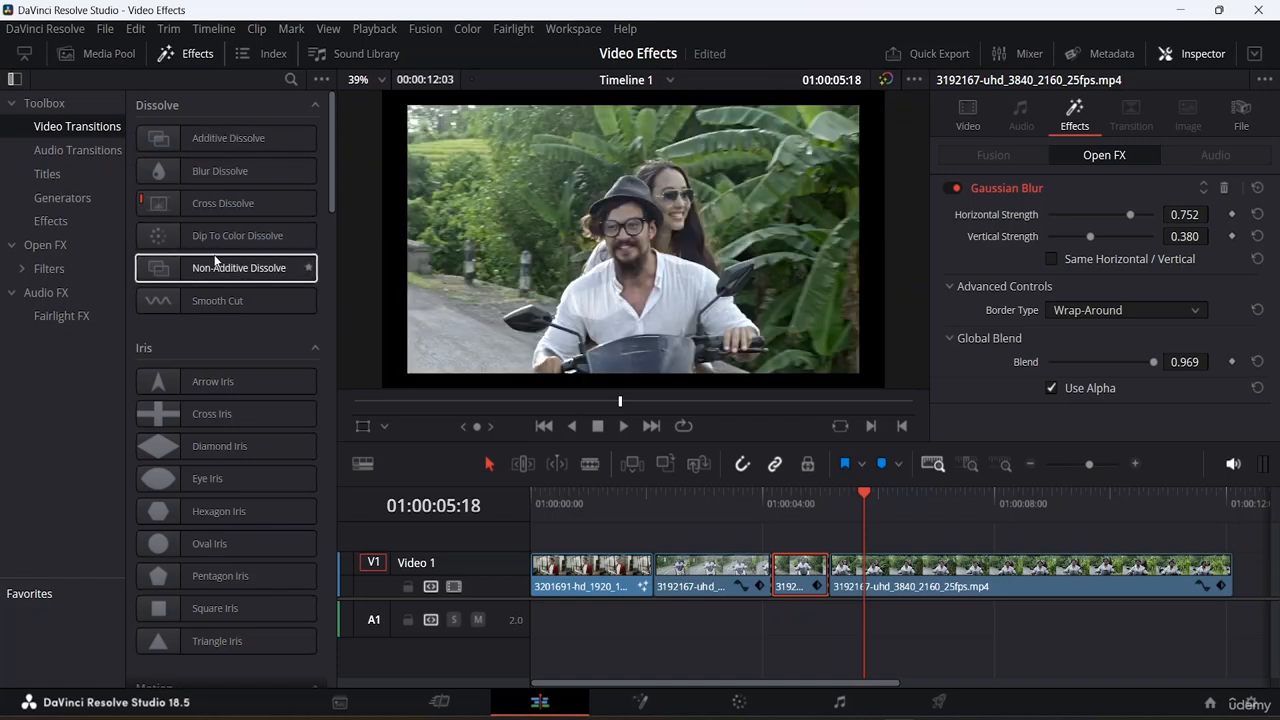
drag(215, 204, 787, 587)
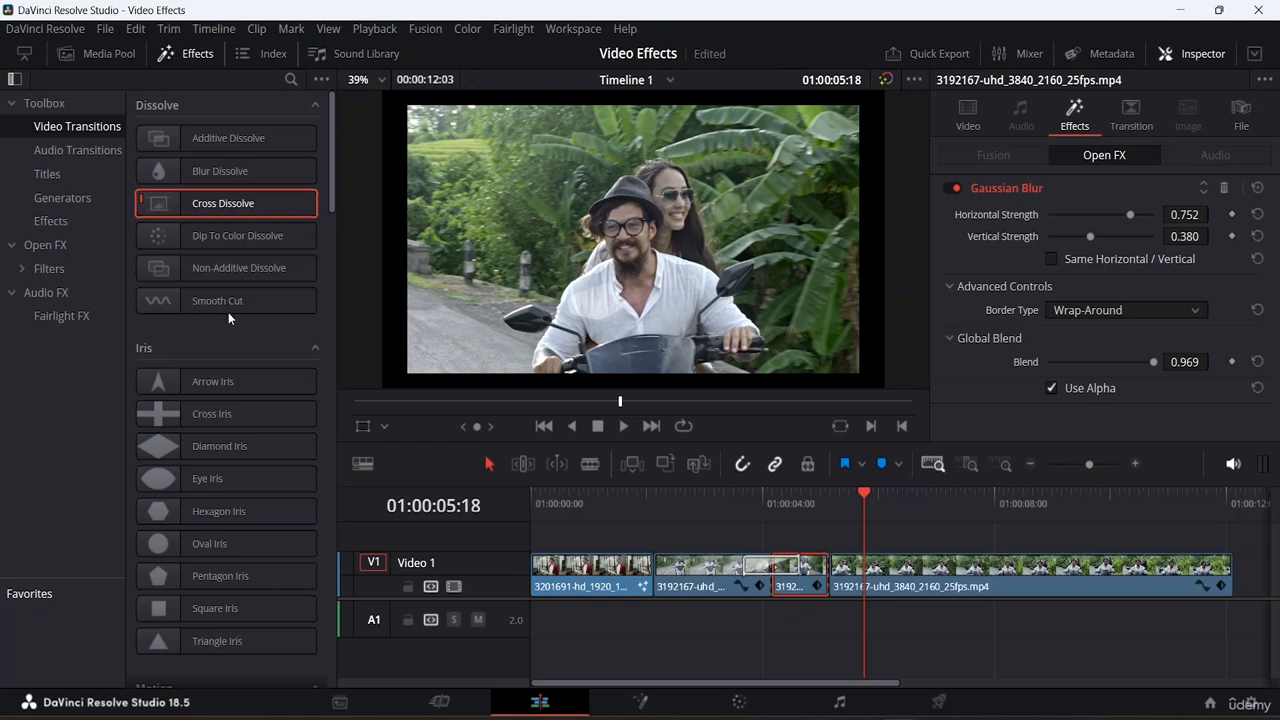
drag(229, 205, 795, 572)
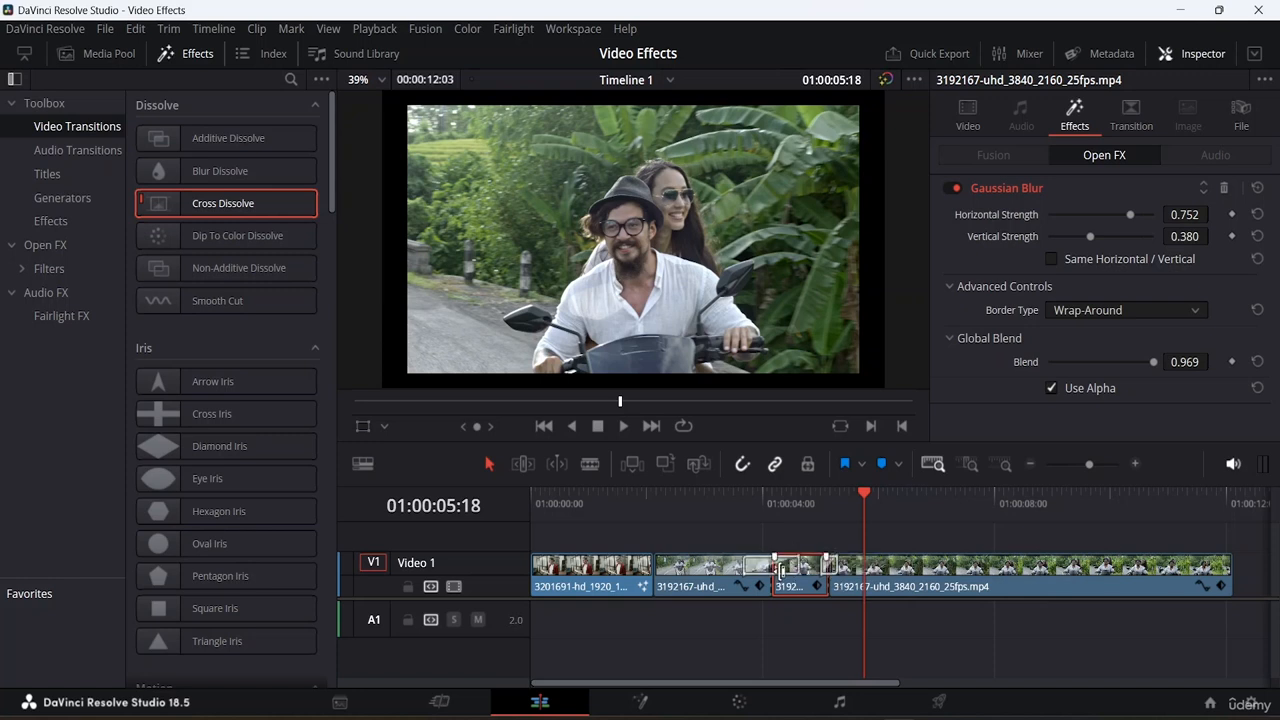
Set the duration of the Cross Dissolve at the start of the blurred segment to 0.5 seconds
click(764, 564)
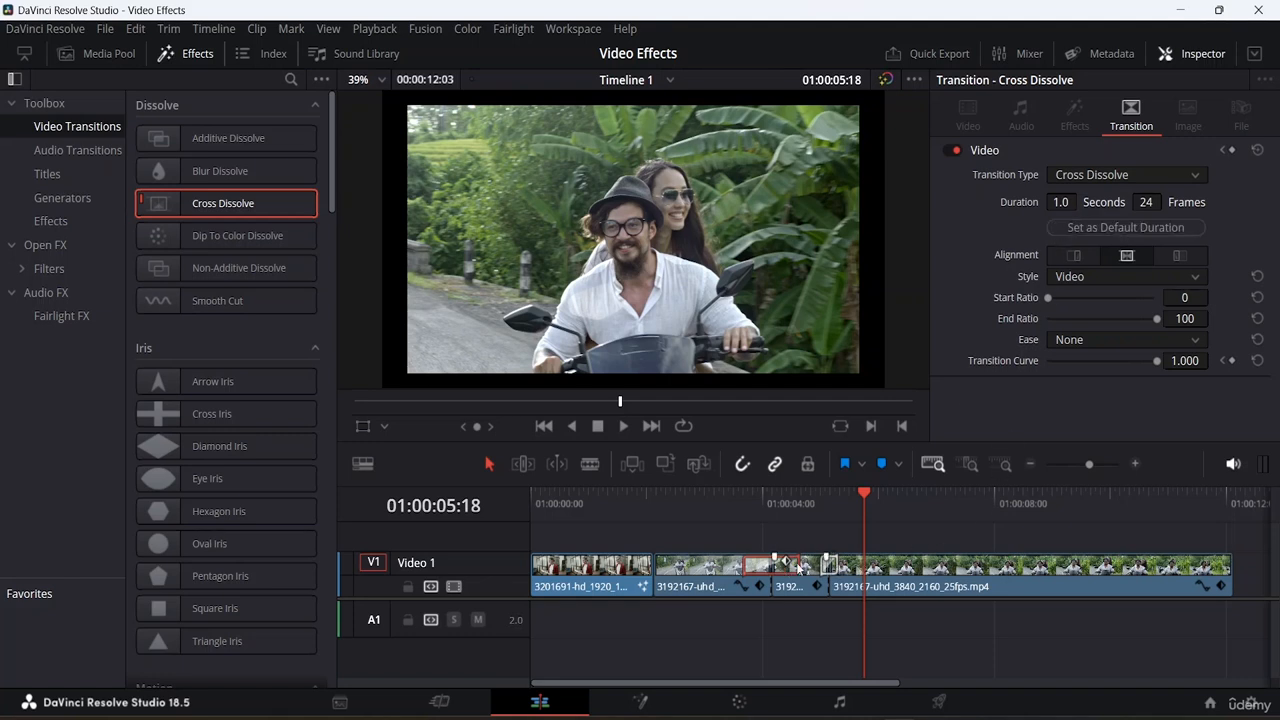
click(1057, 201)
text(.5)
key(Return)
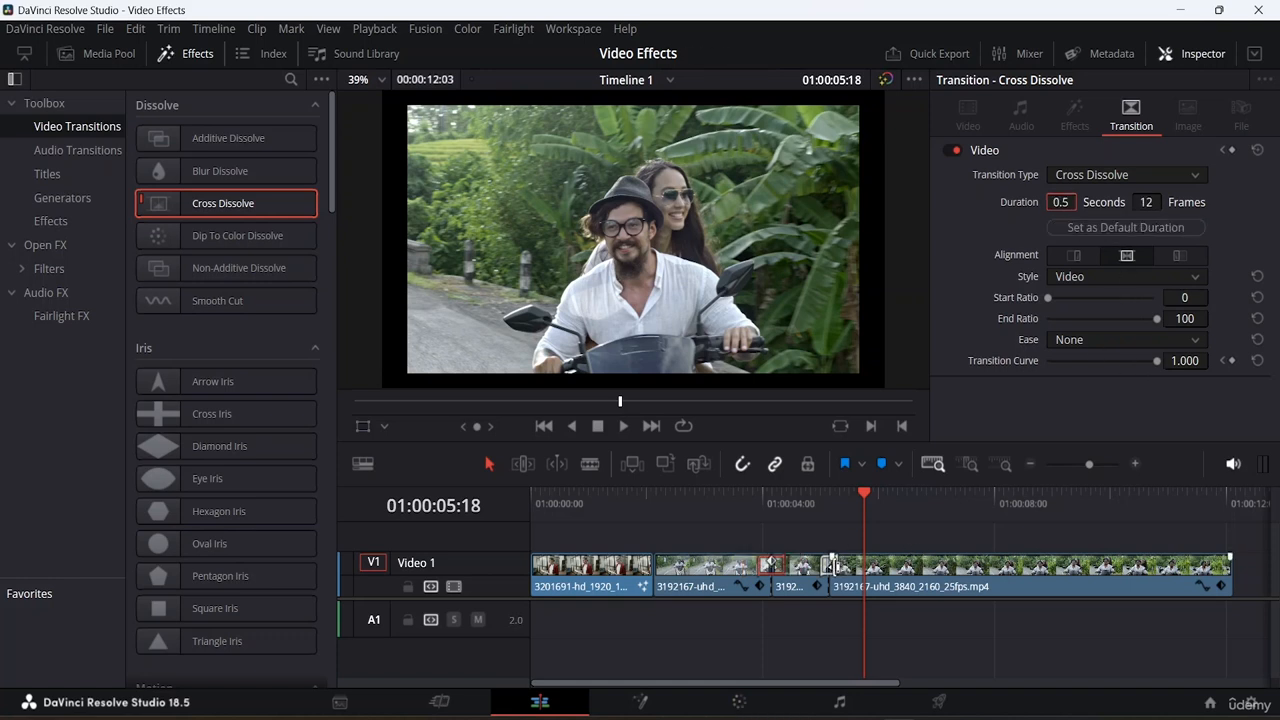
Set the duration of the Cross Dissolve at the end of the blurred segment to 0.5 seconds
drag(828, 564, 829, 563)
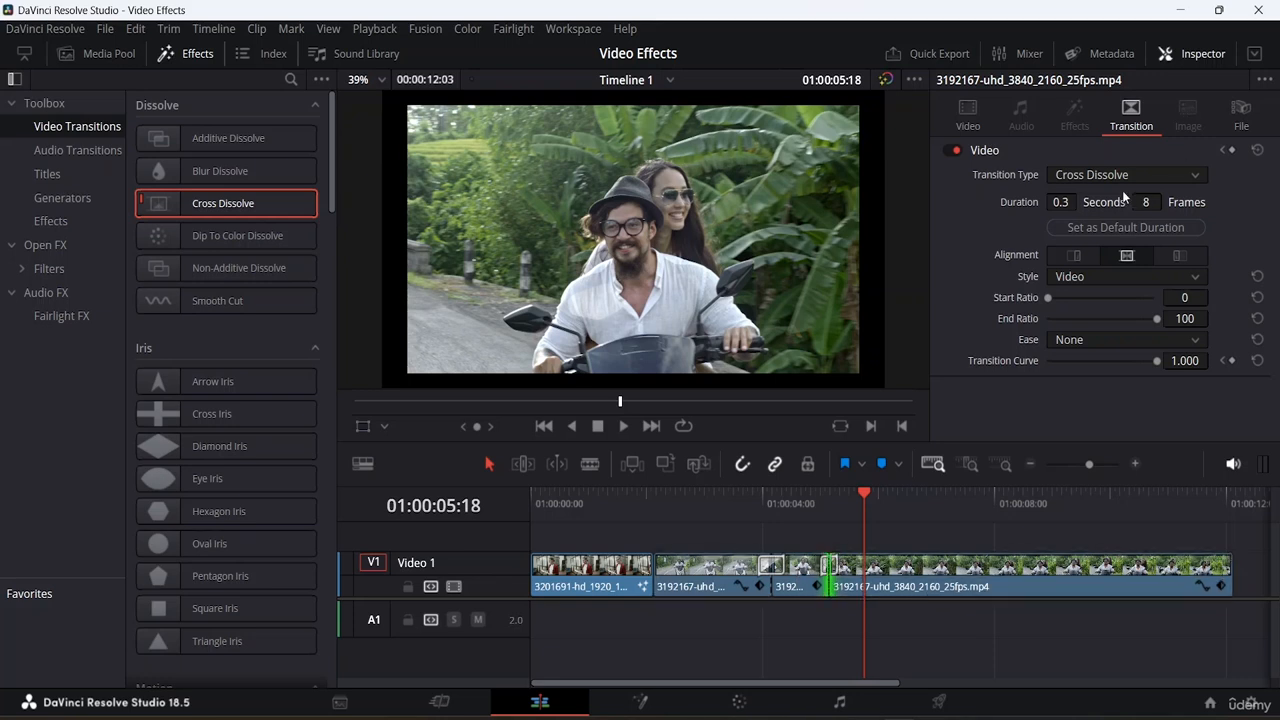
click(1061, 201)
key(BackSpace)
text(0.5)
key(Return)
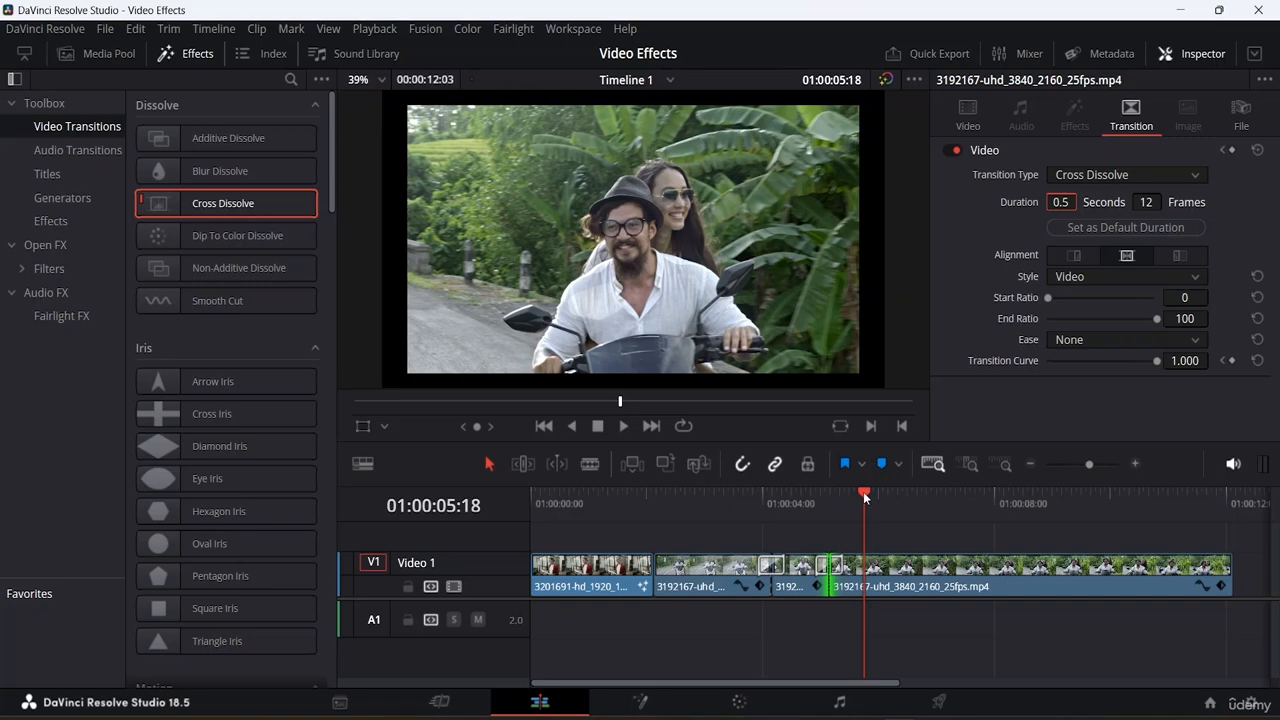
Play the timeline twice from just after 01:00:03:00 past the blurred segment to review both dissolves
drag(863, 491, 727, 515)
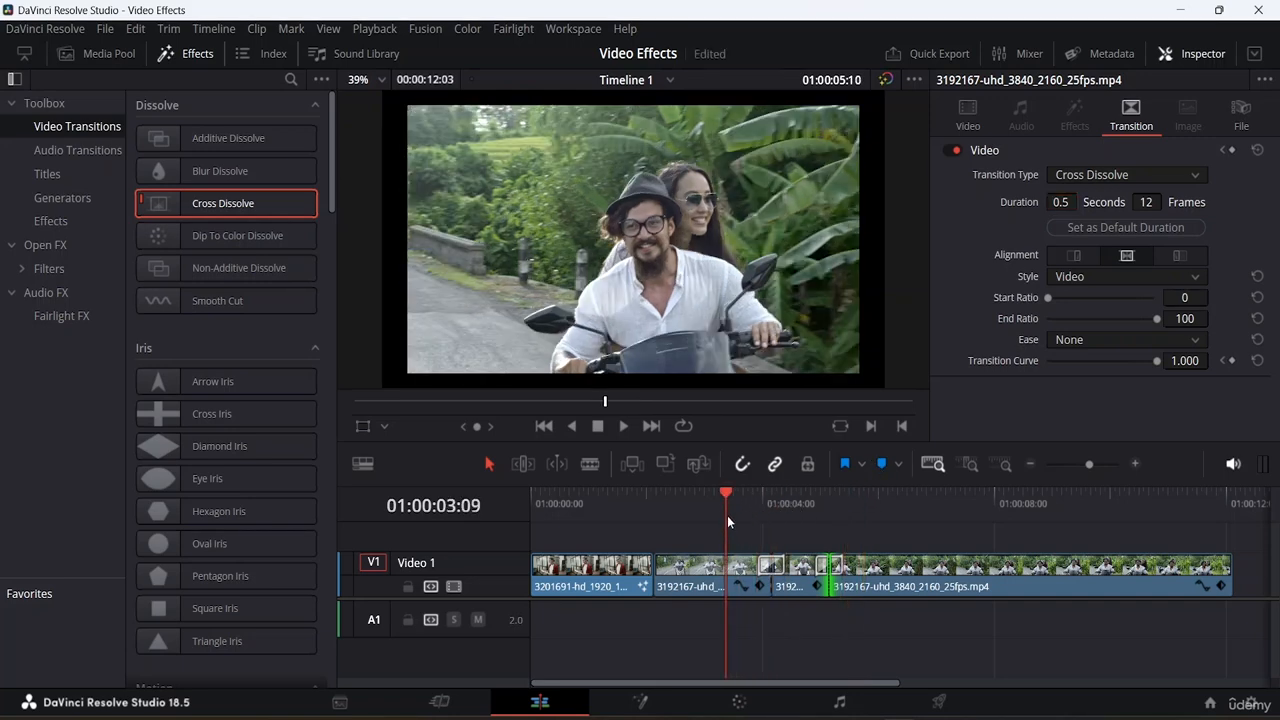
key(space)
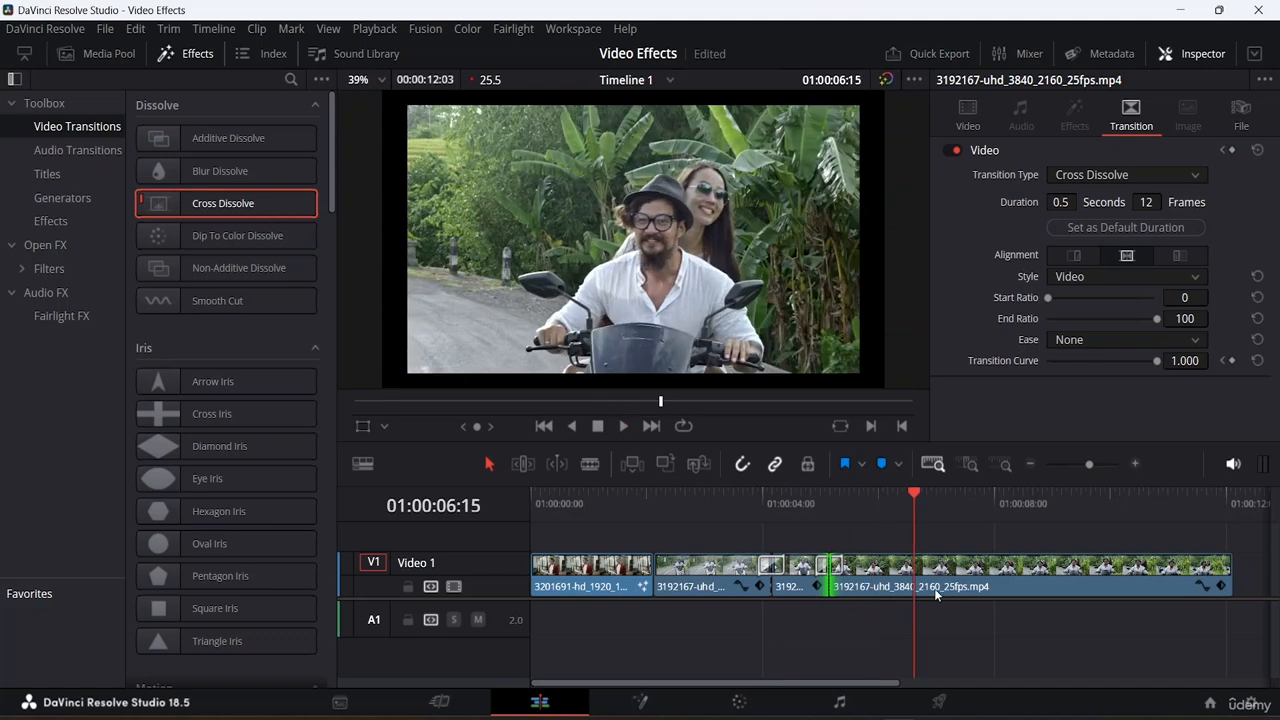
key(space)
click(914, 495)
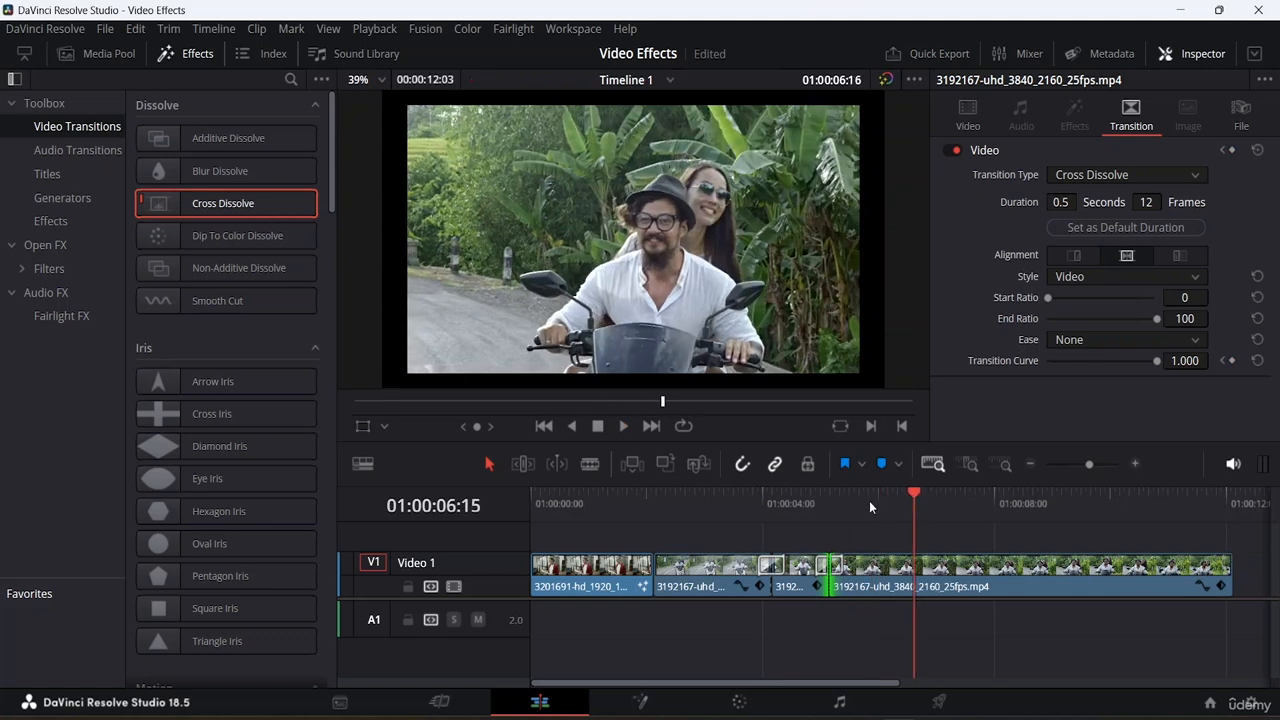
click(901, 495)
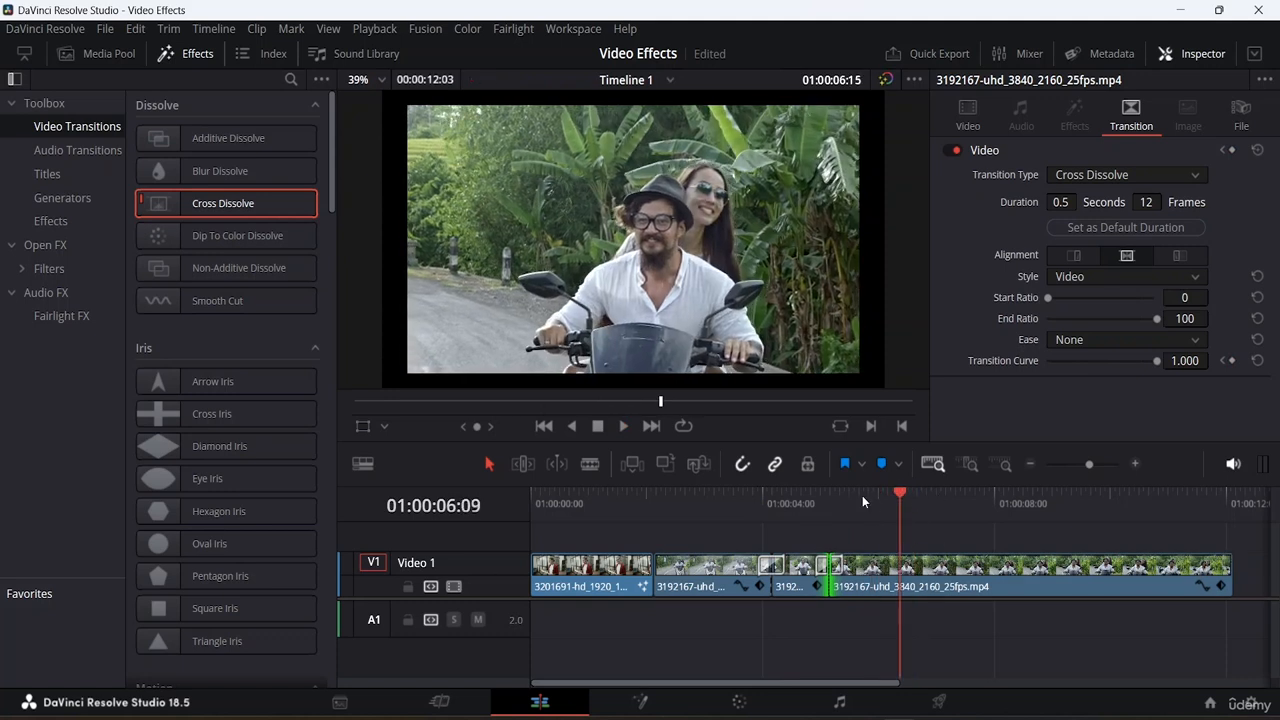
click(716, 496)
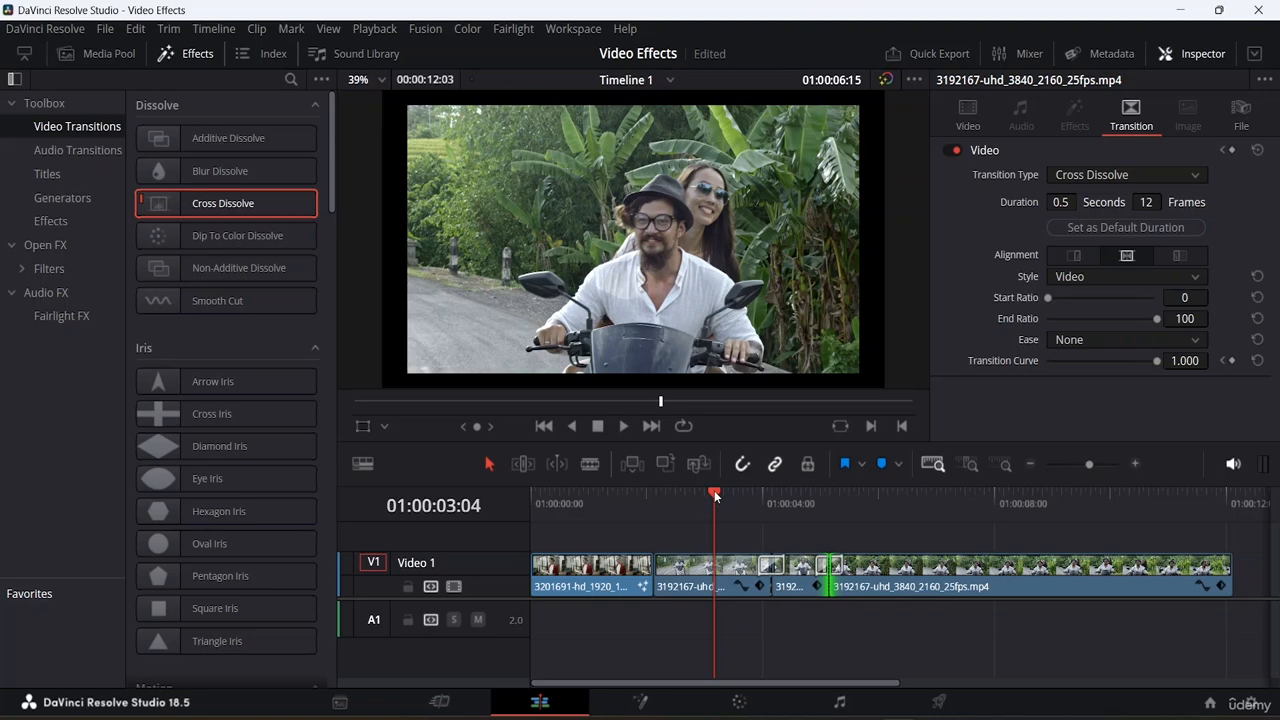
key(space)
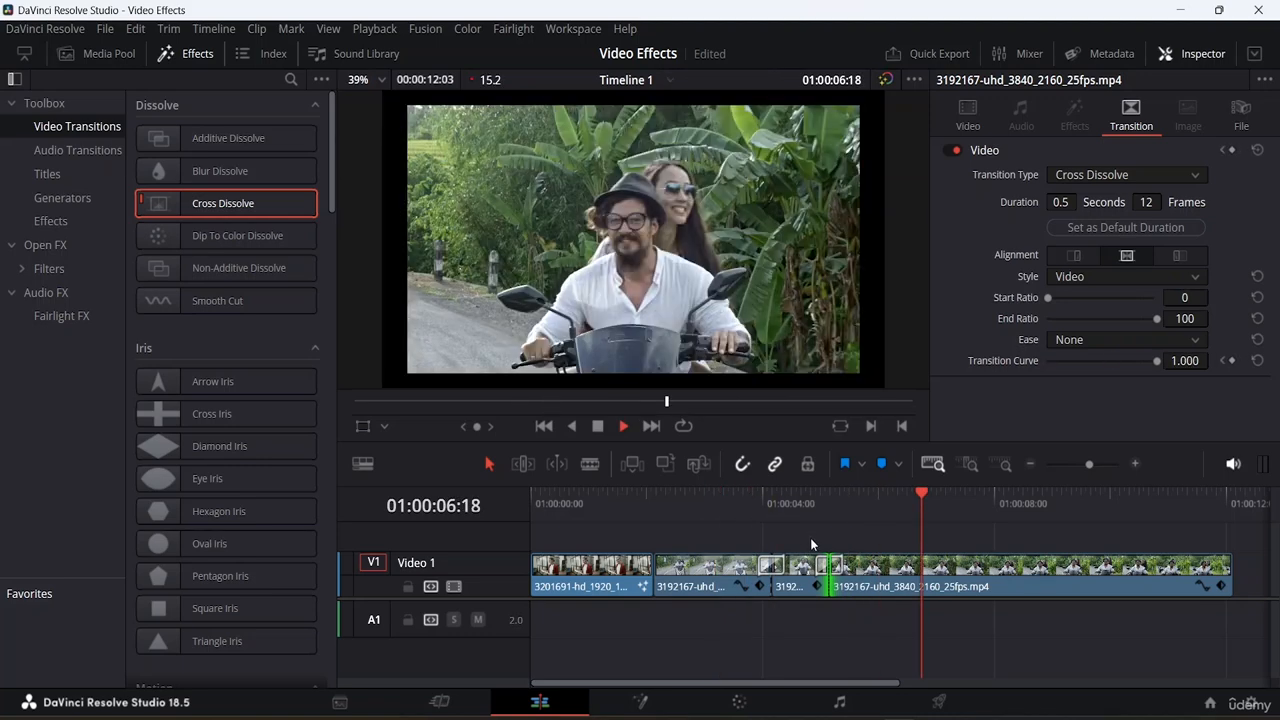
key(space)
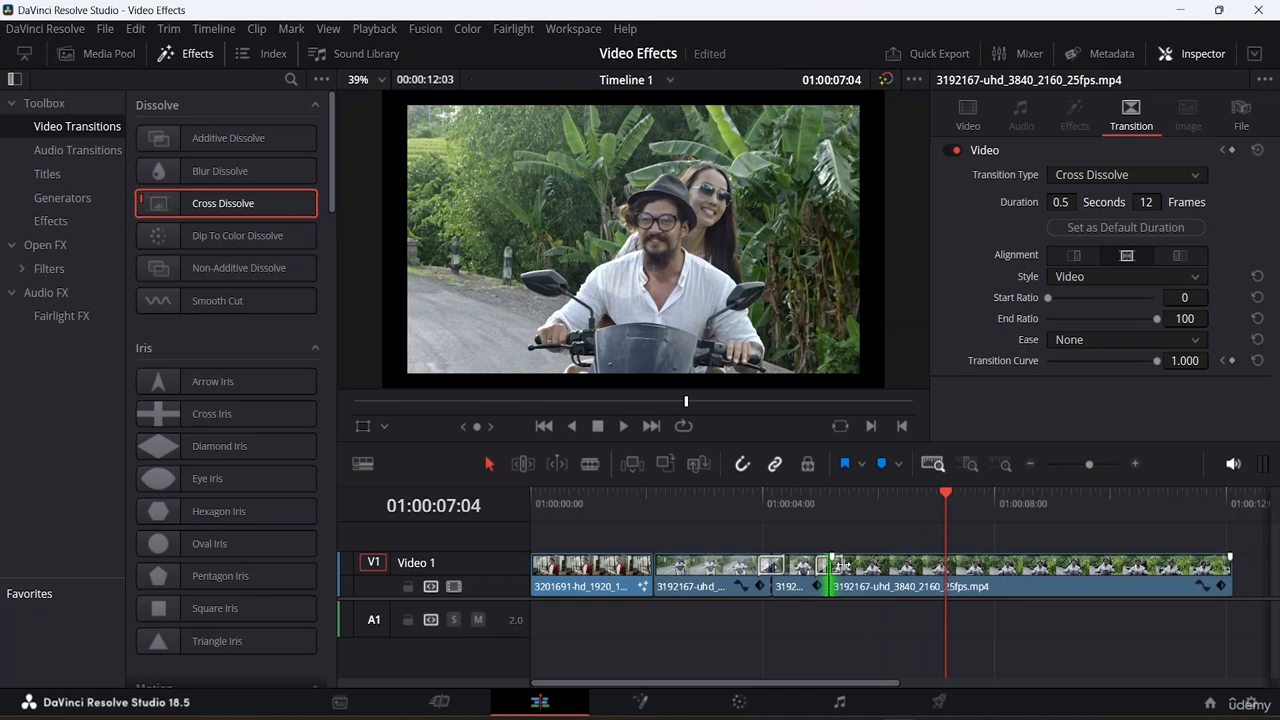
Lengthen the Cross Dissolve at the end of the blurred segment to 0.7 seconds and review that part of the timeline
click(840, 566)
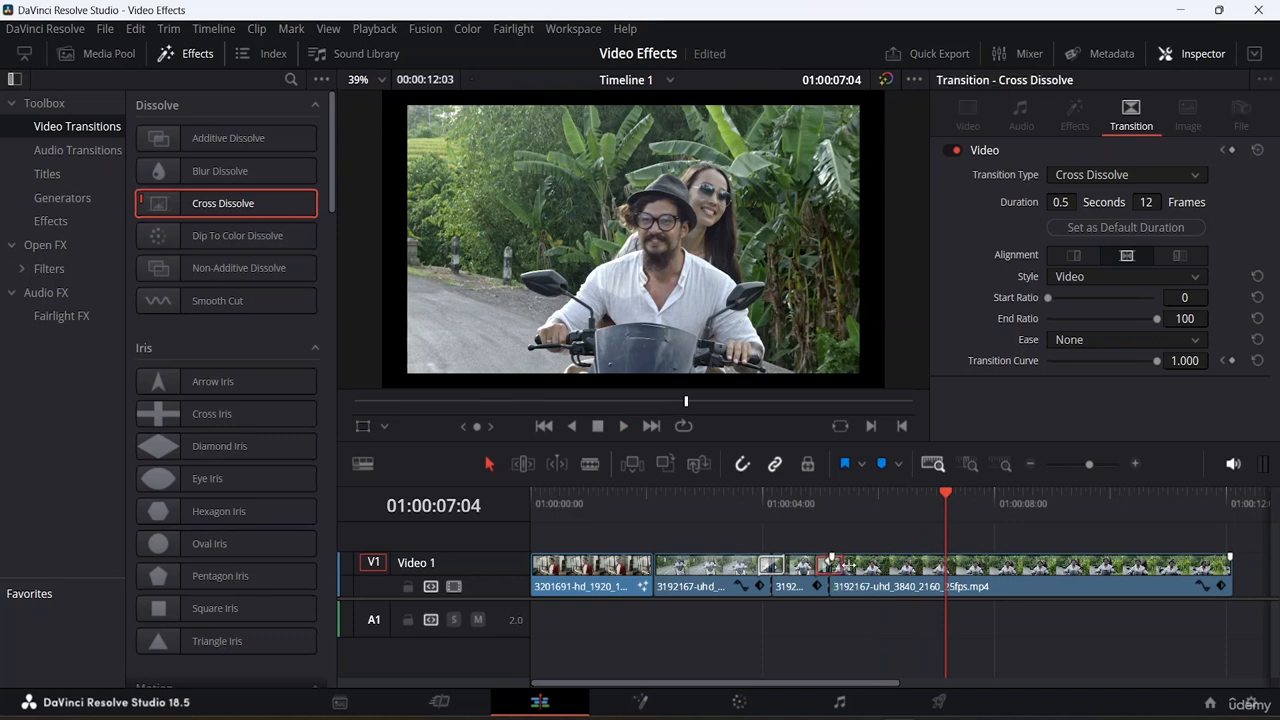
drag(845, 566, 806, 563)
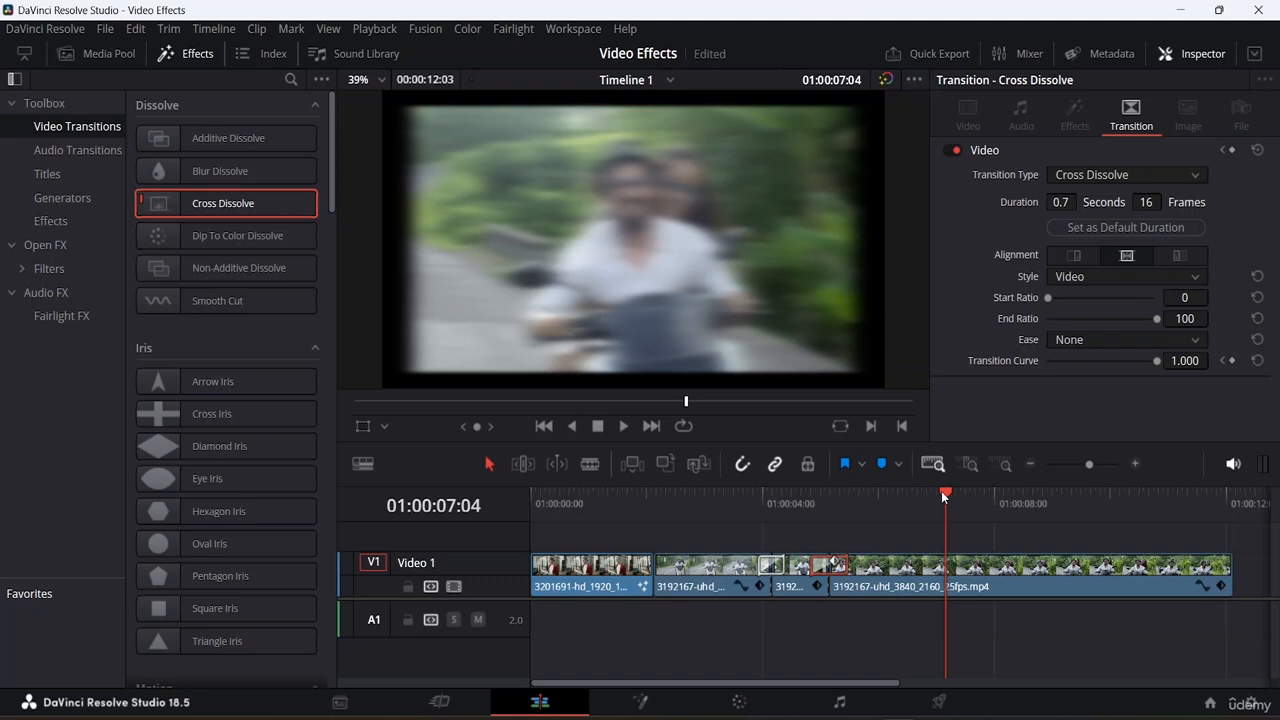
drag(946, 493, 778, 503)
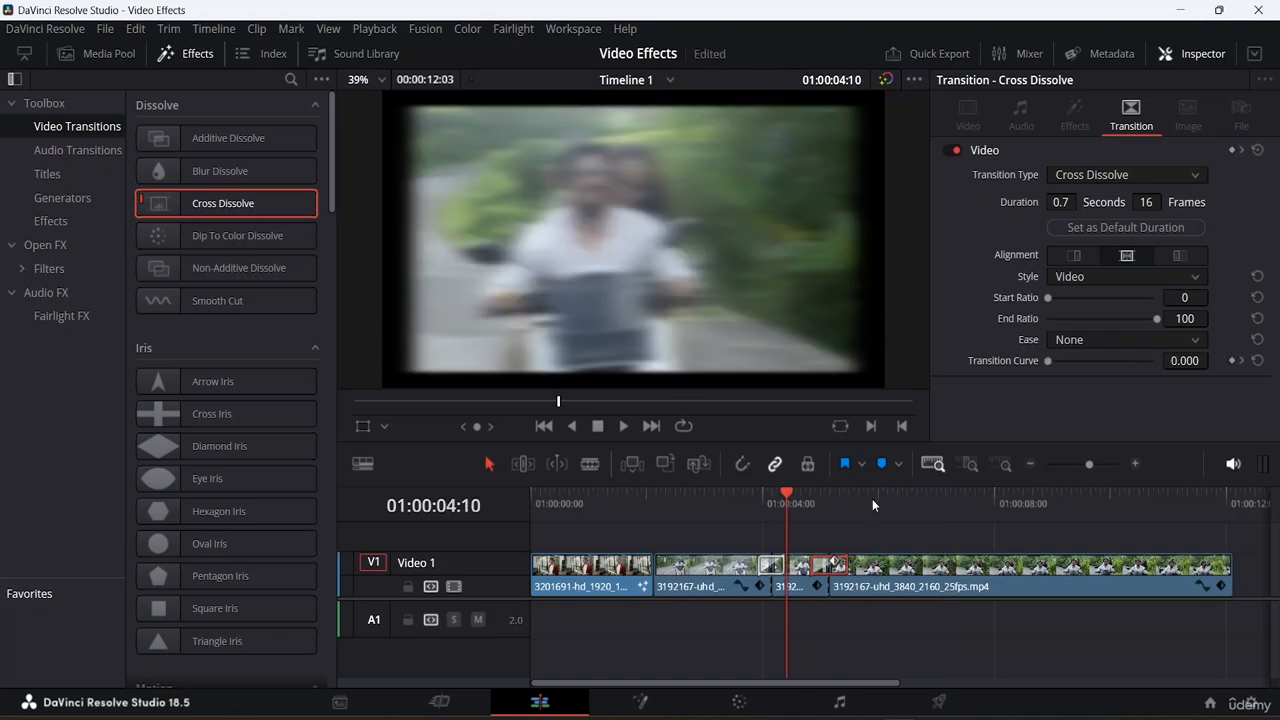
click(895, 490)
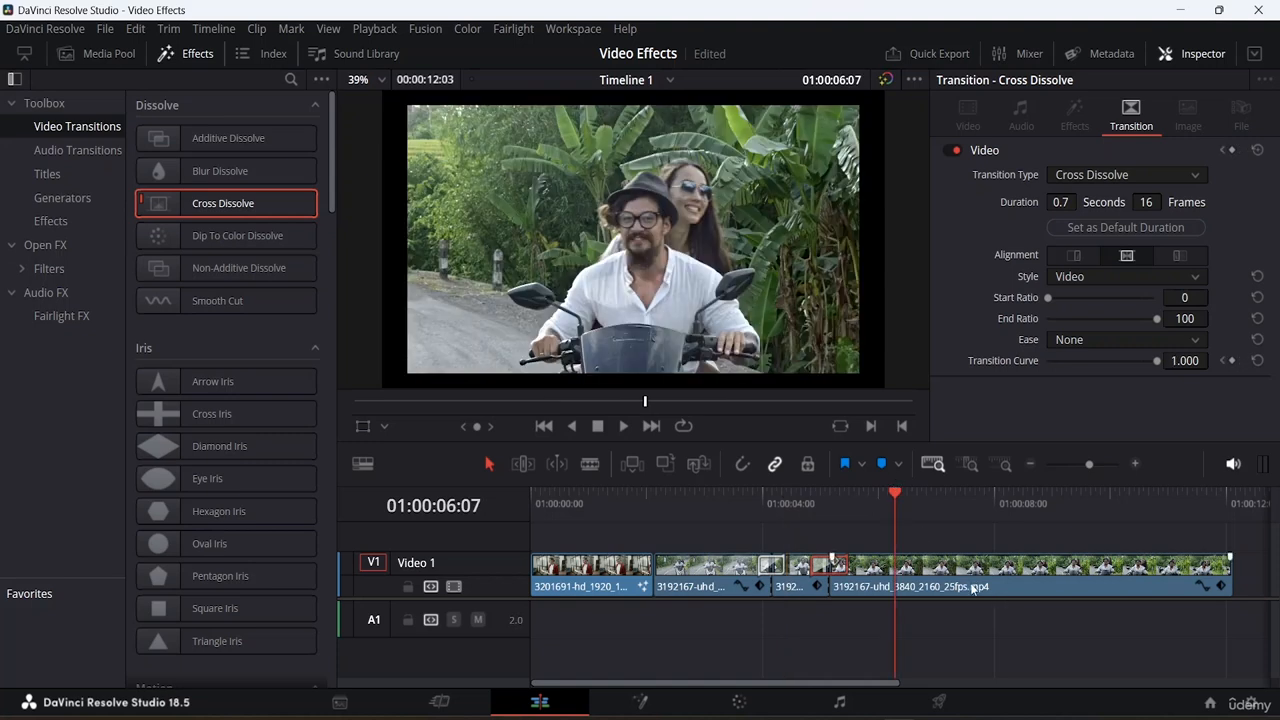
Return to the start of the timeline and play the sequence from there
drag(895, 493, 514, 503)
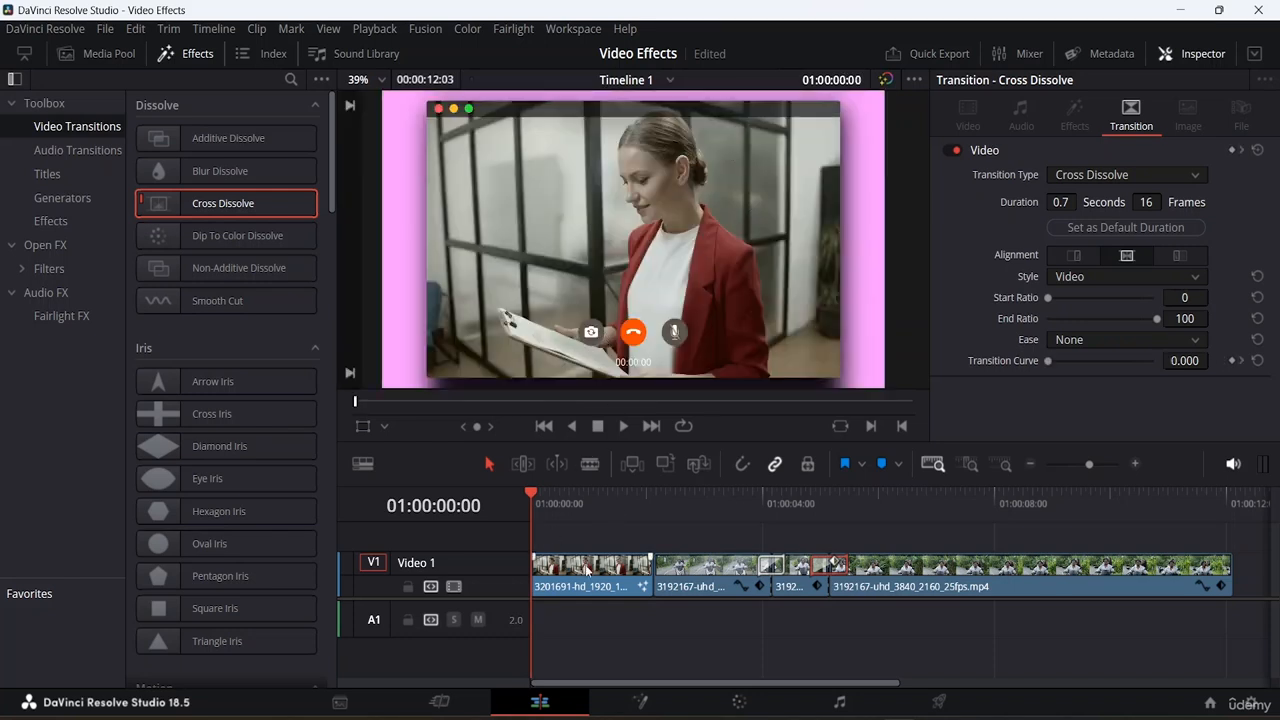
click(626, 426)
key(space)
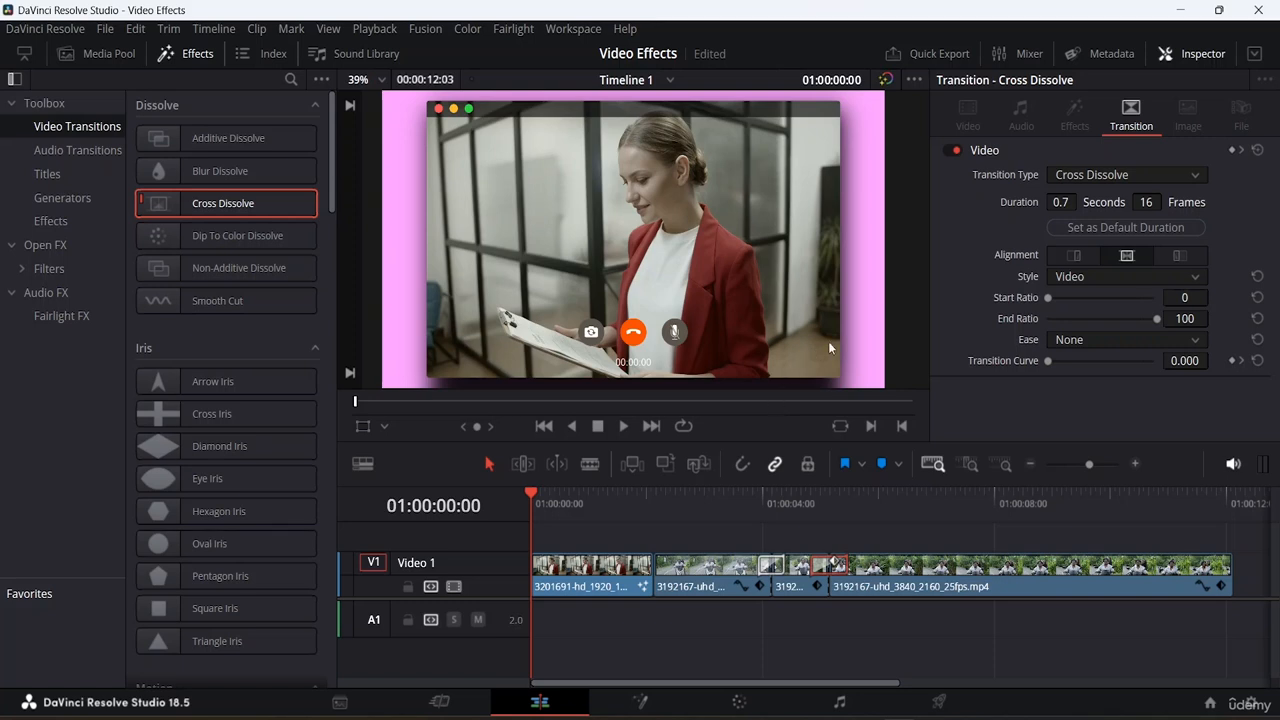
Examine the transform settings of the motorbike segments and the Video Call effect's controls on the first clip
click(694, 585)
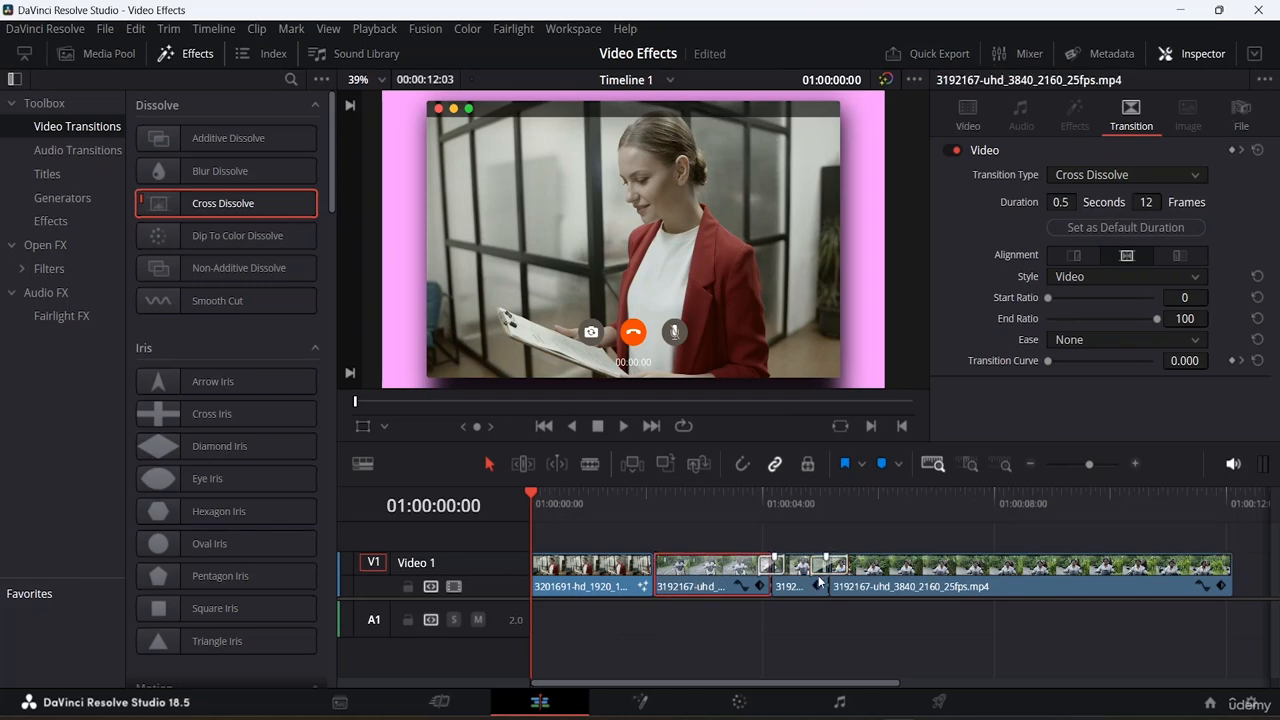
click(933, 576)
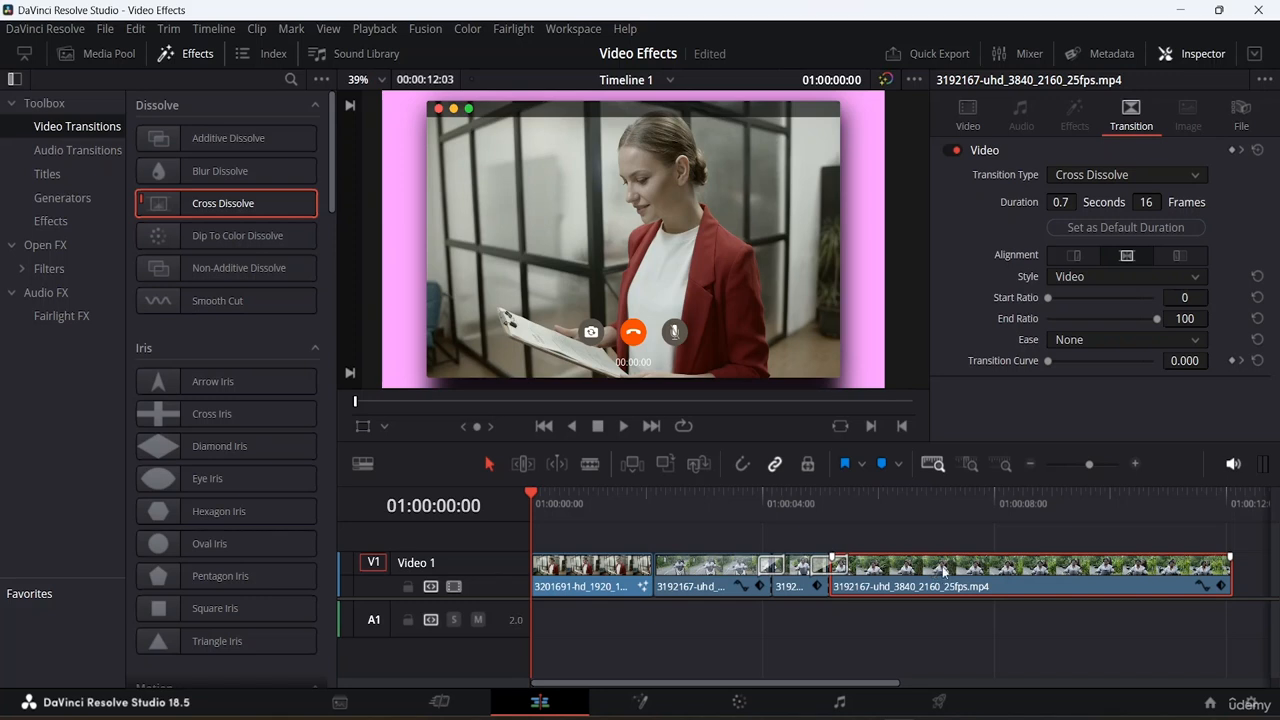
click(963, 118)
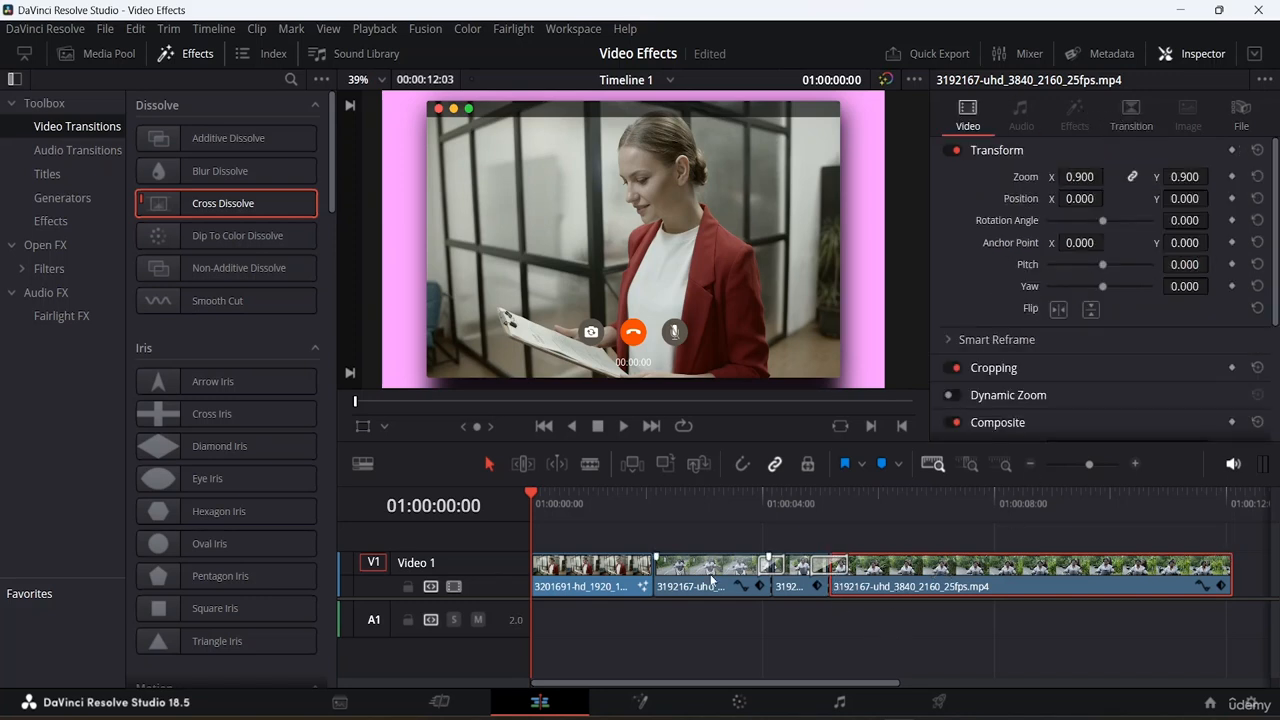
click(602, 588)
click(1075, 115)
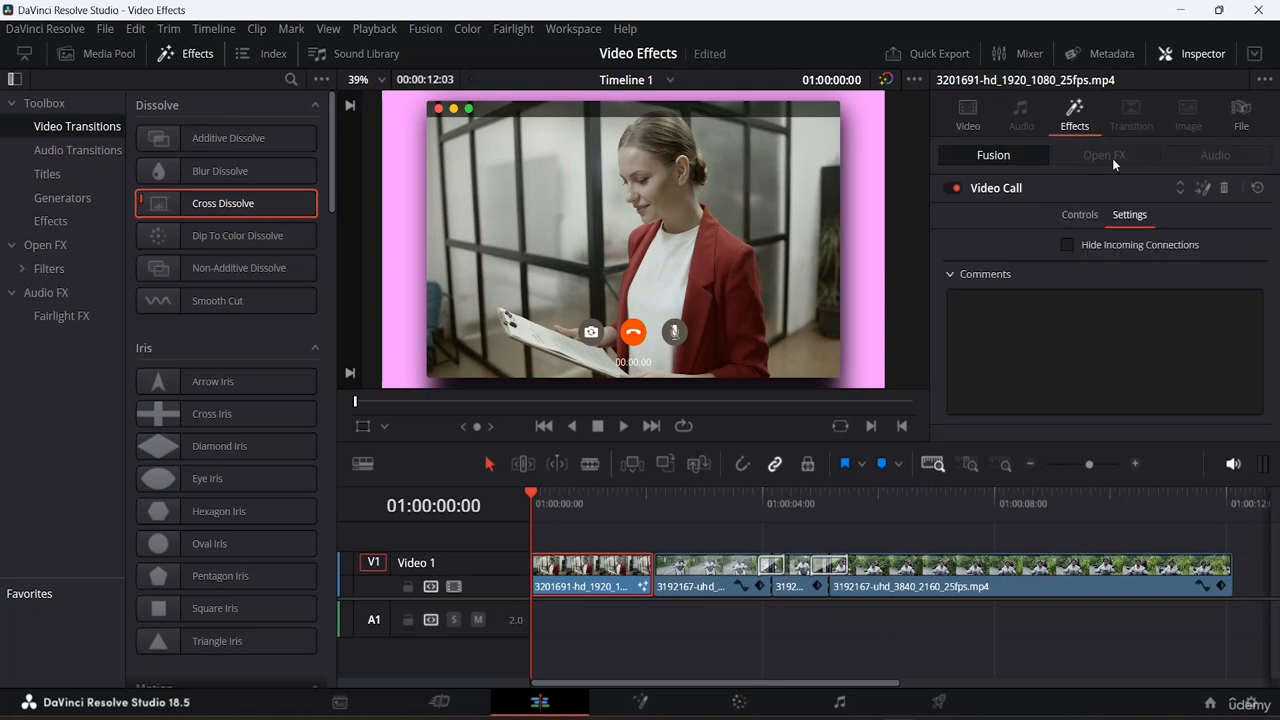
click(992, 192)
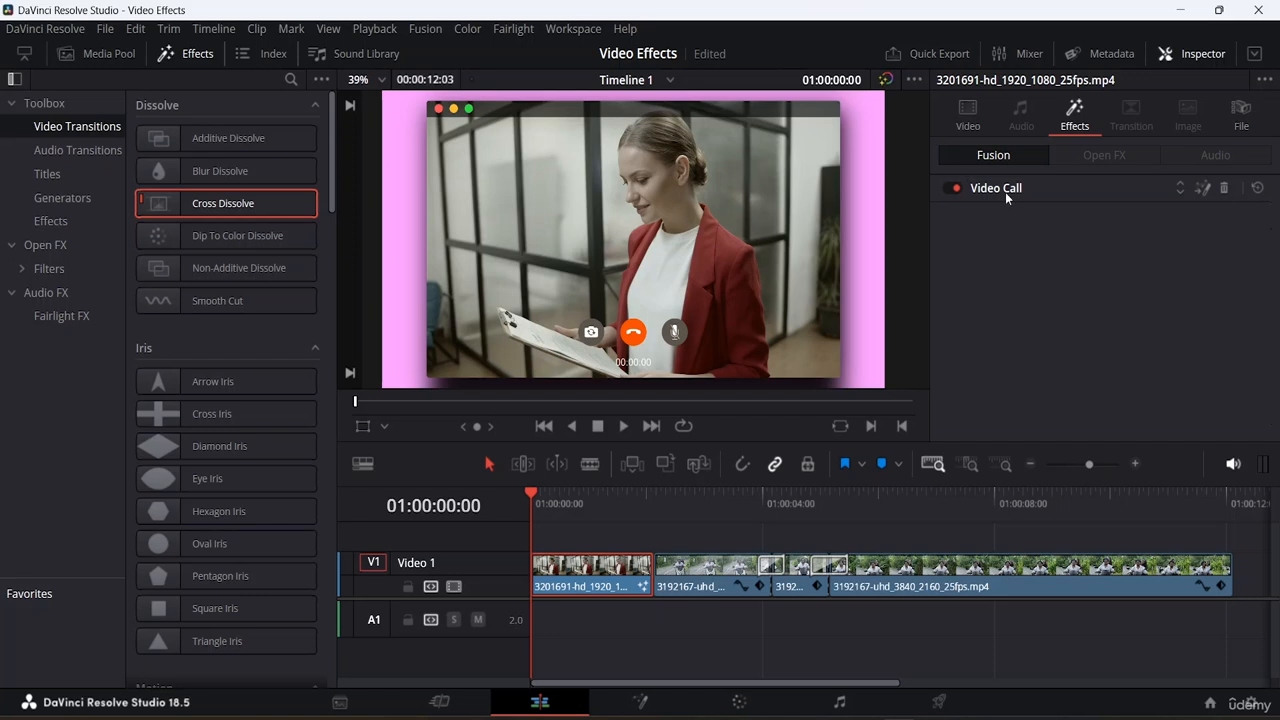
click(1003, 189)
click(1080, 214)
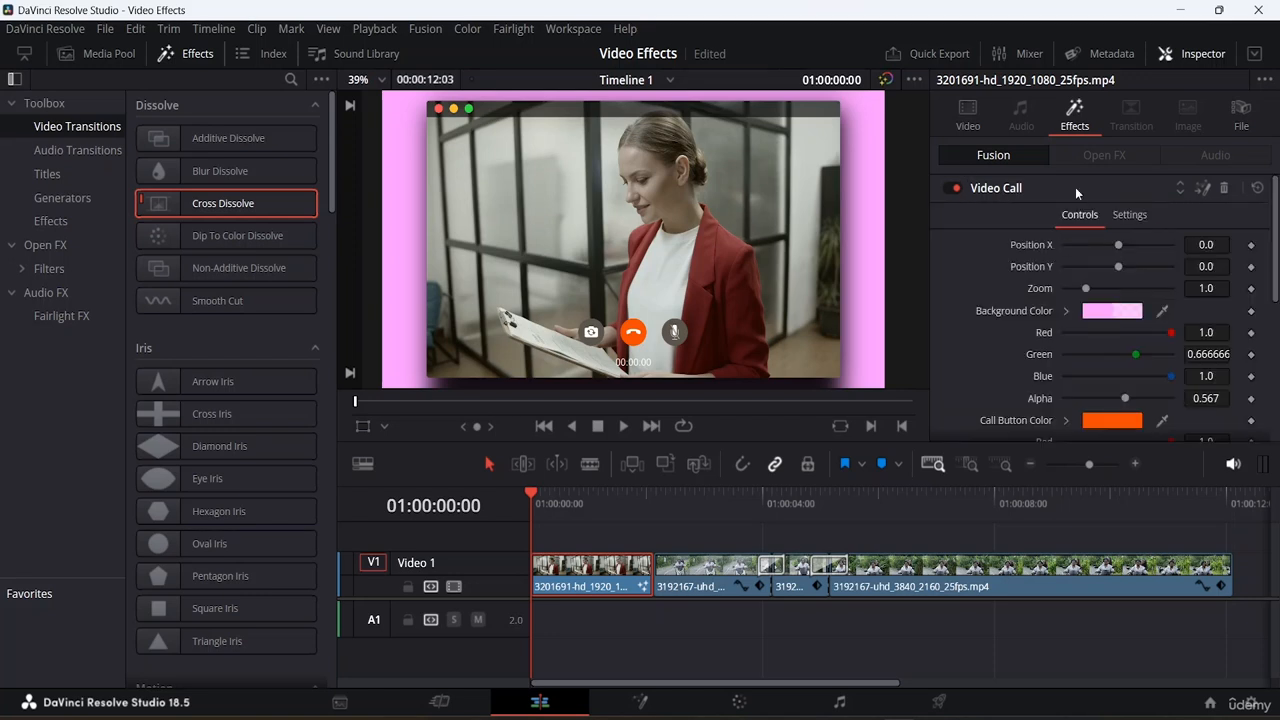
click(1014, 190)
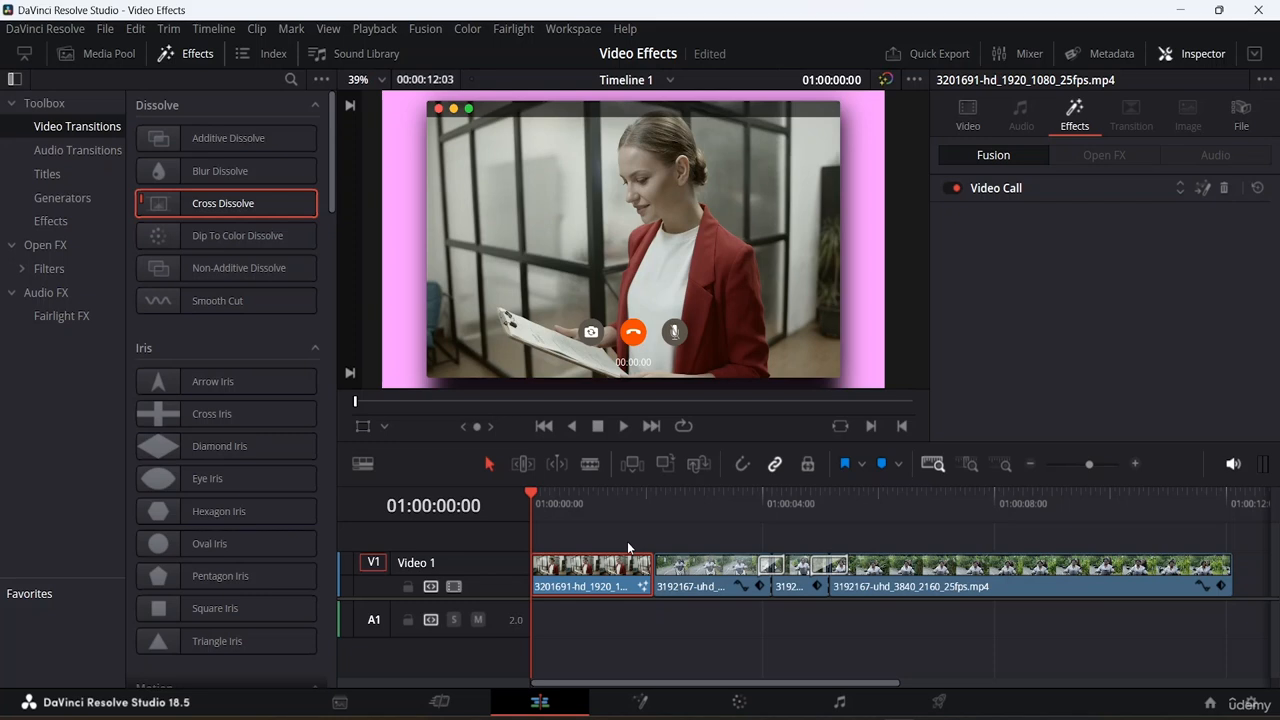
Try adding the Highlight Stretch effect to the first clip alongside Video Call, and delete it from the clip's effects
click(84, 220)
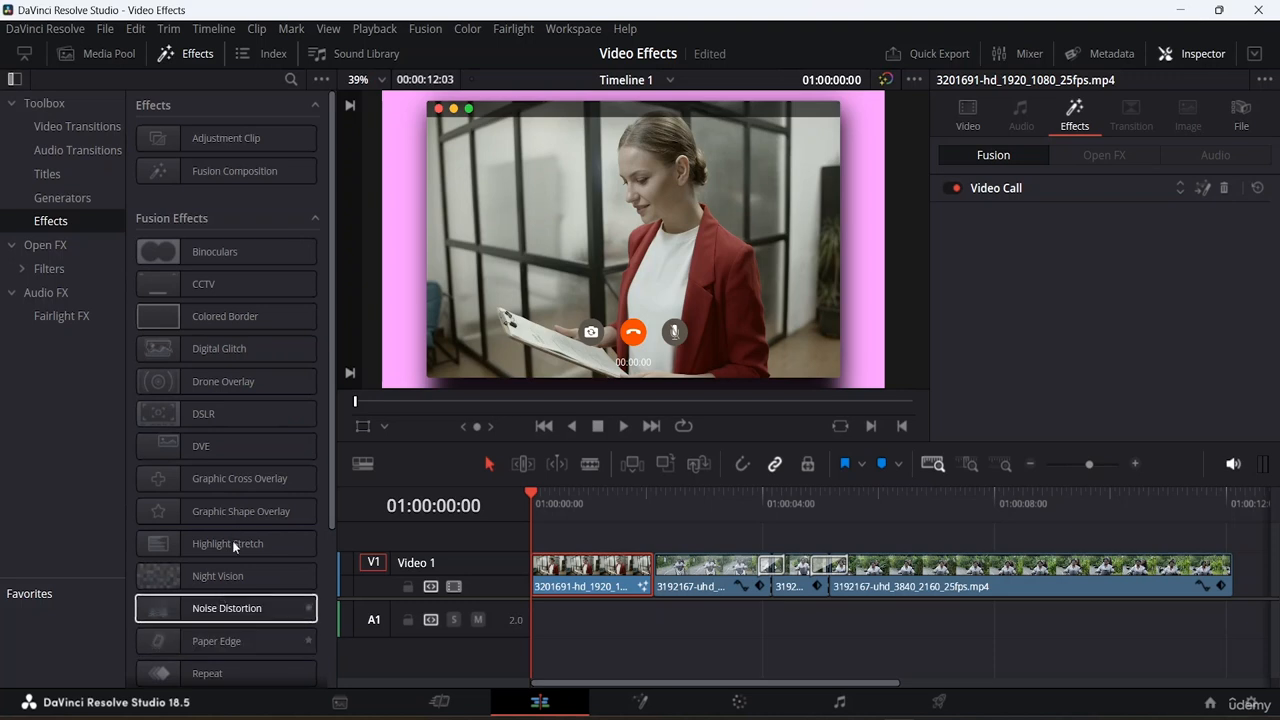
click(186, 576)
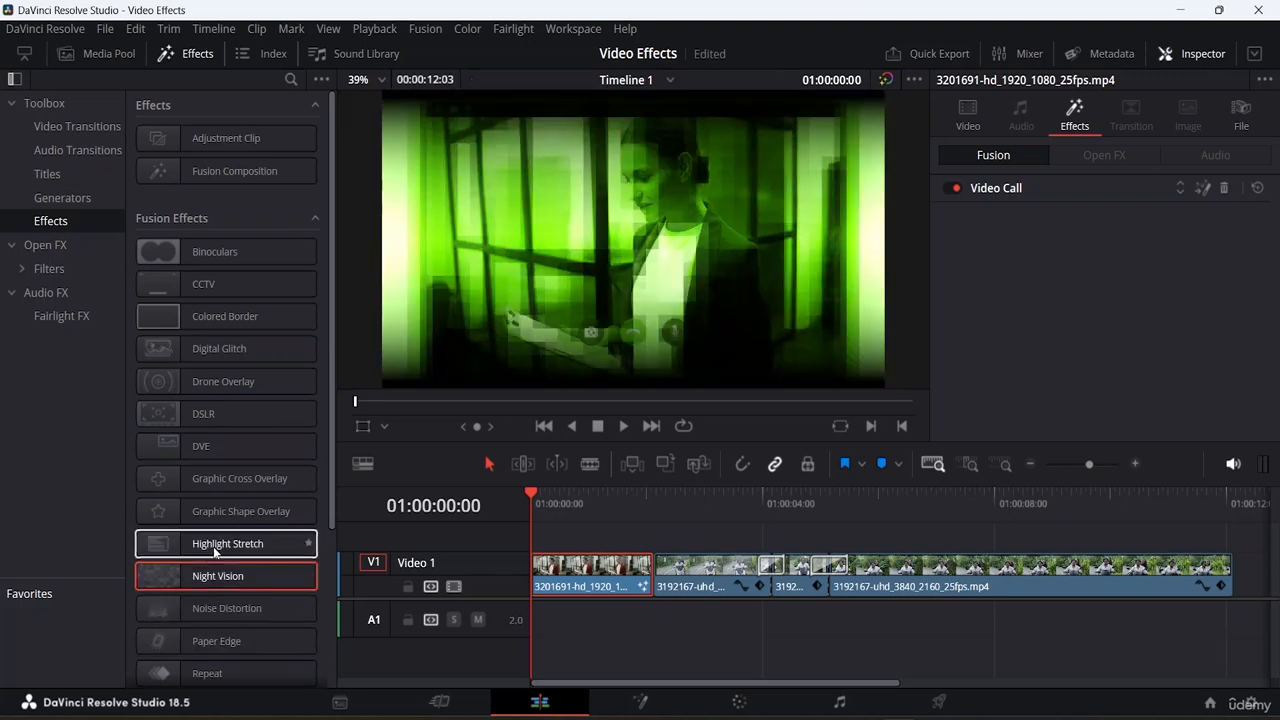
click(213, 546)
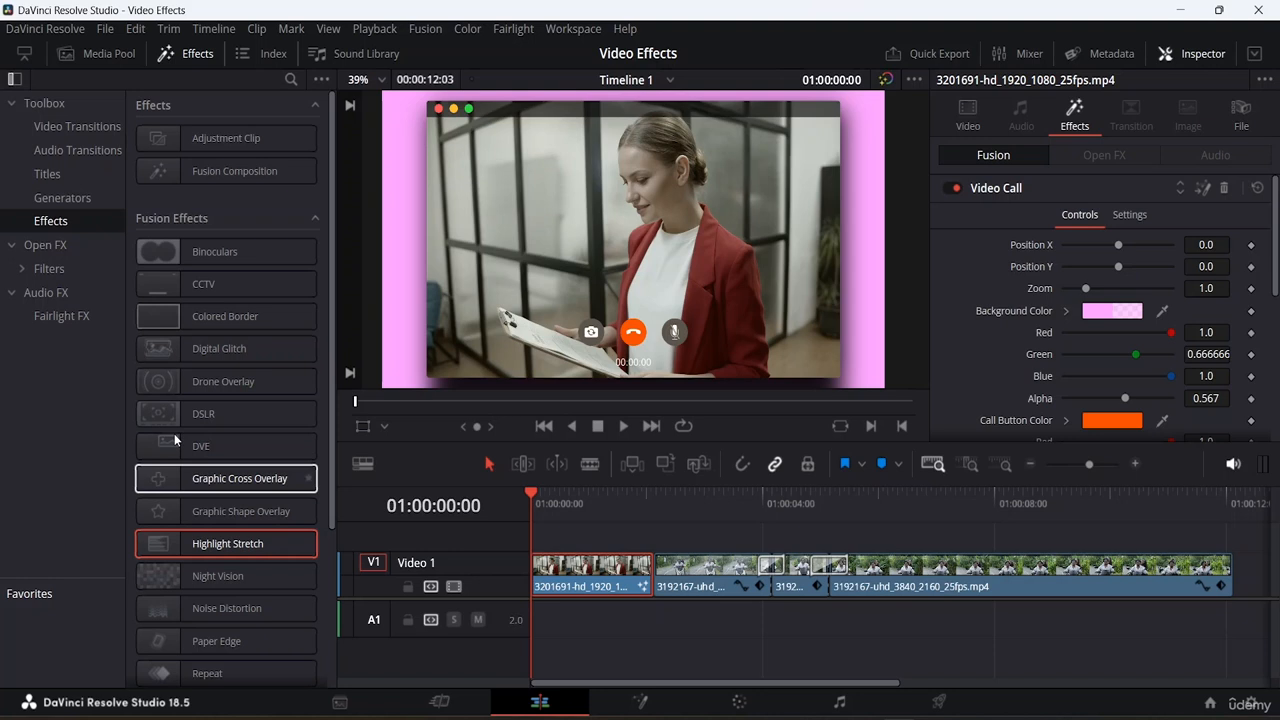
click(1012, 194)
click(1055, 221)
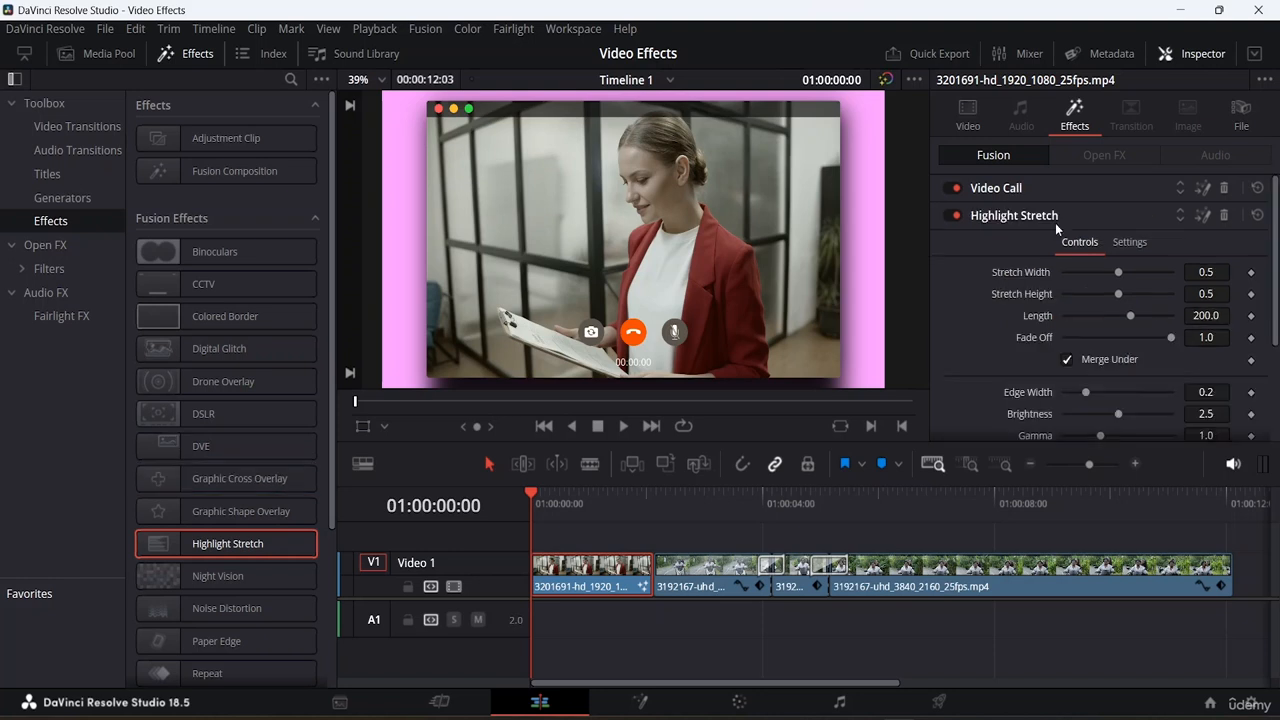
click(1226, 215)
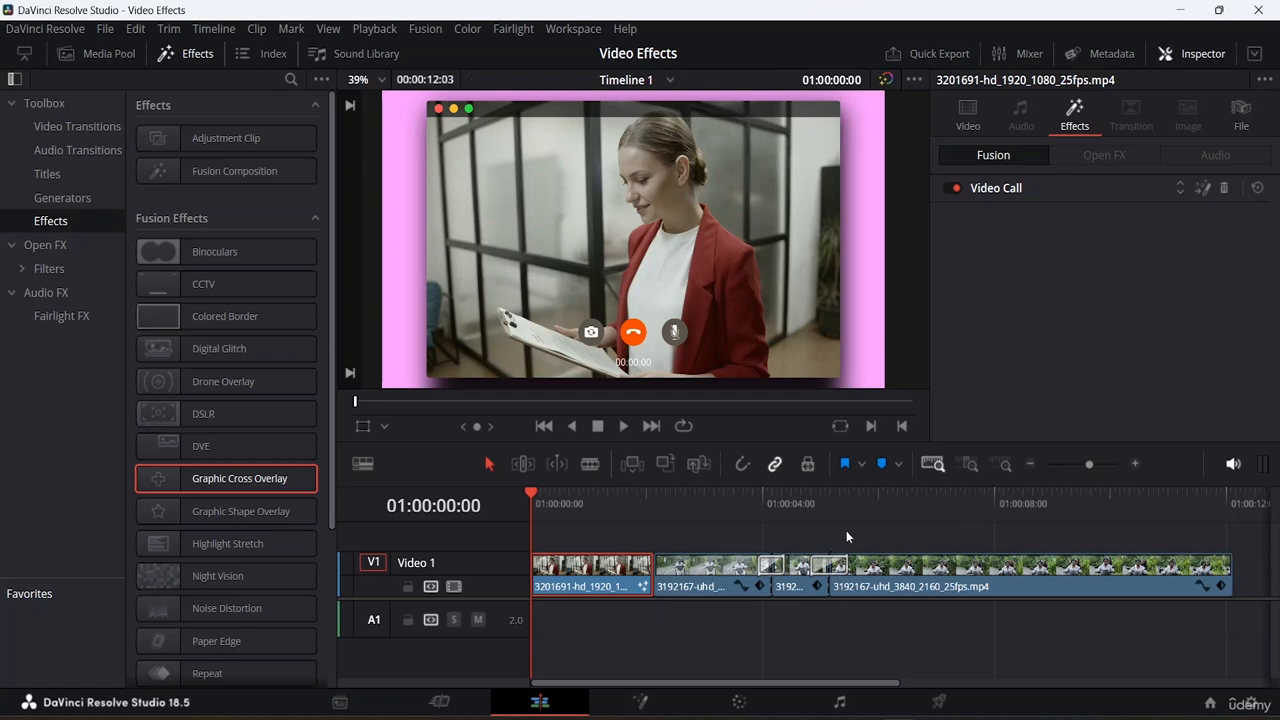
Add an Adjustment Clip on a new video track at the timeline start and extend it to the end of the footage
click(266, 253)
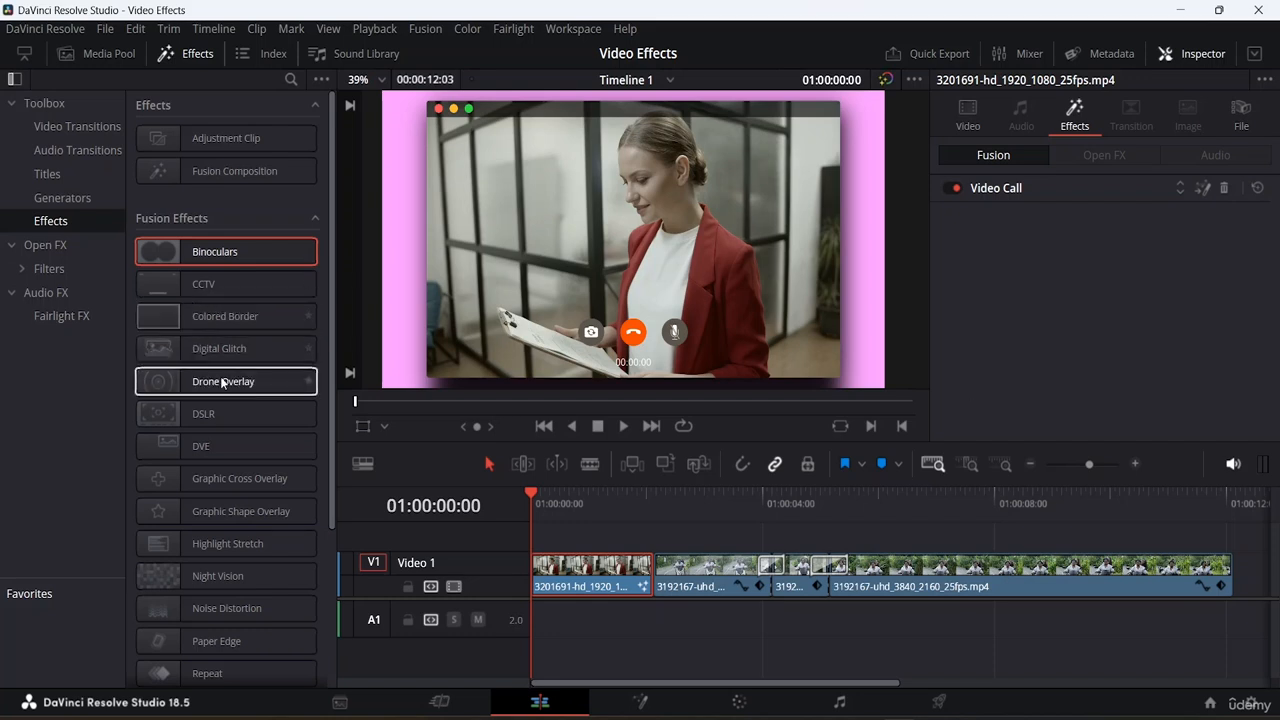
click(250, 340)
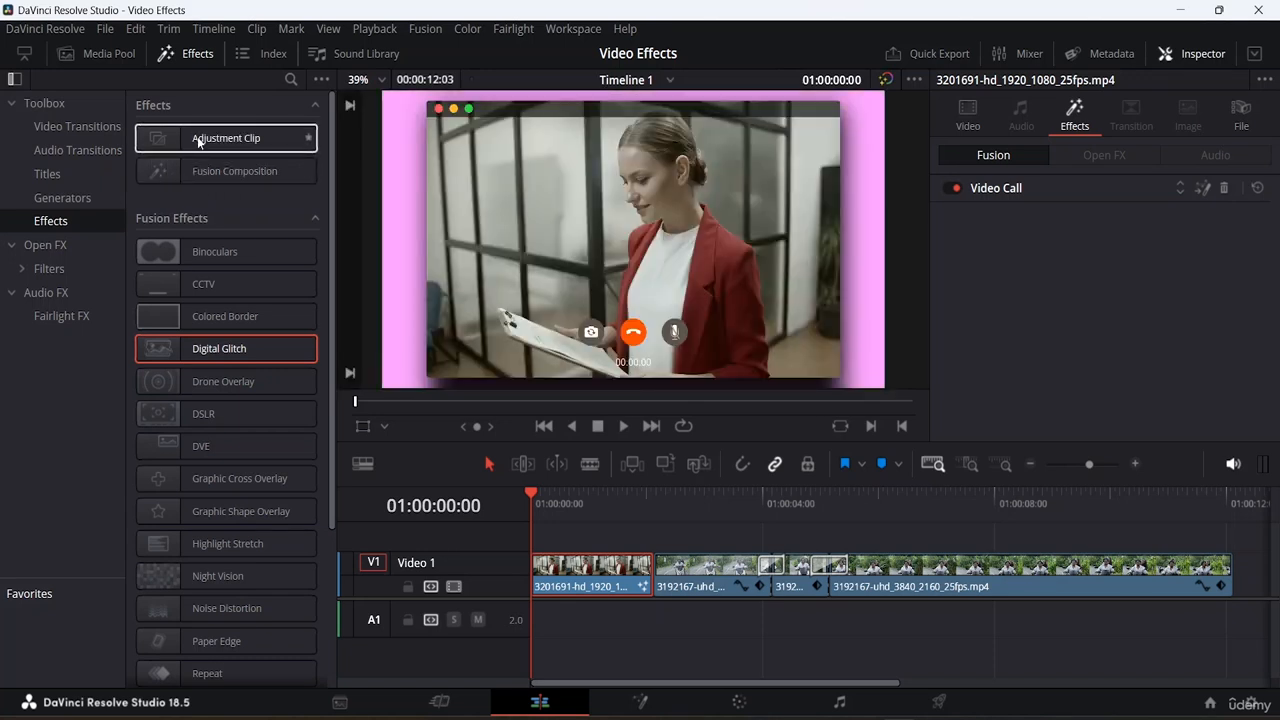
drag(205, 140, 537, 538)
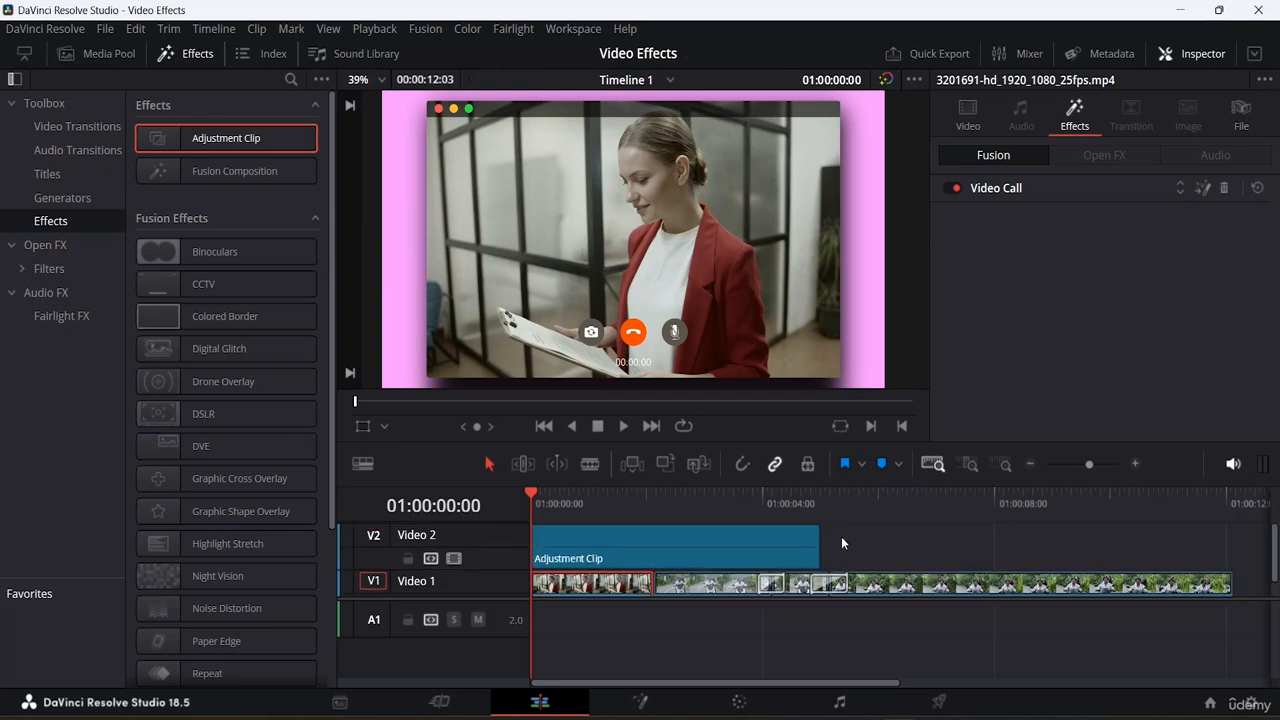
drag(817, 537, 1226, 542)
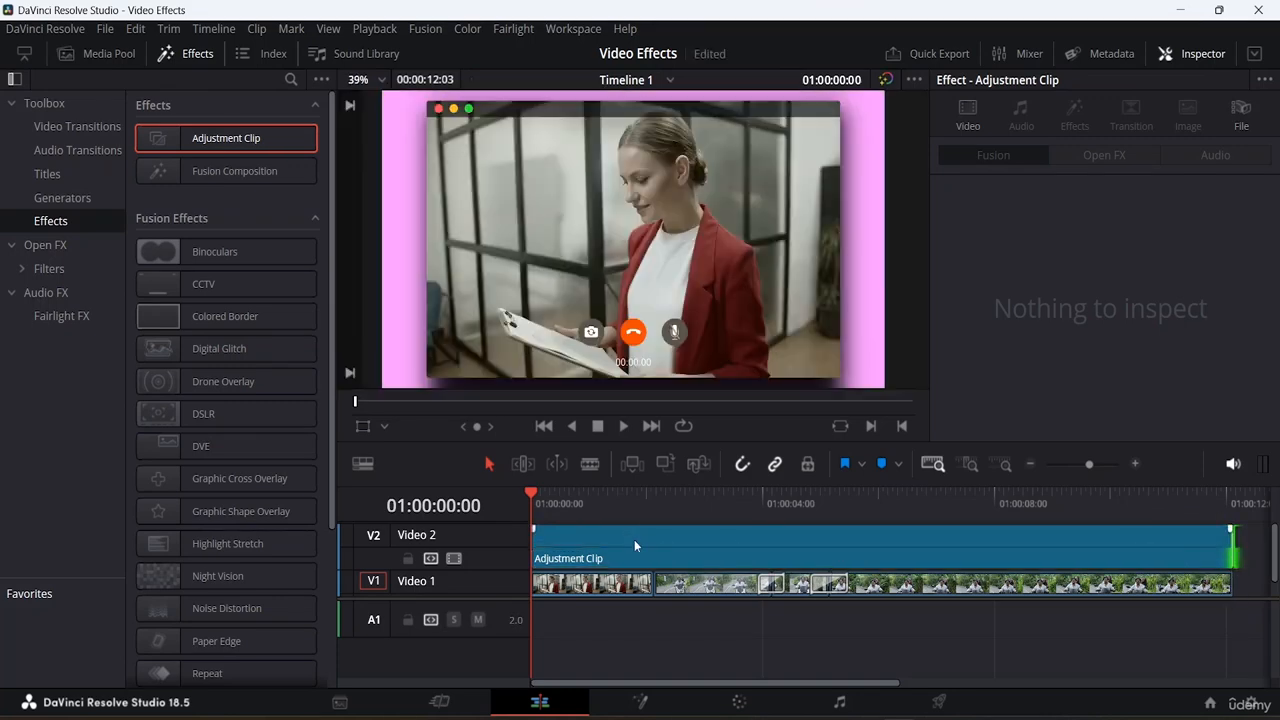
click(634, 540)
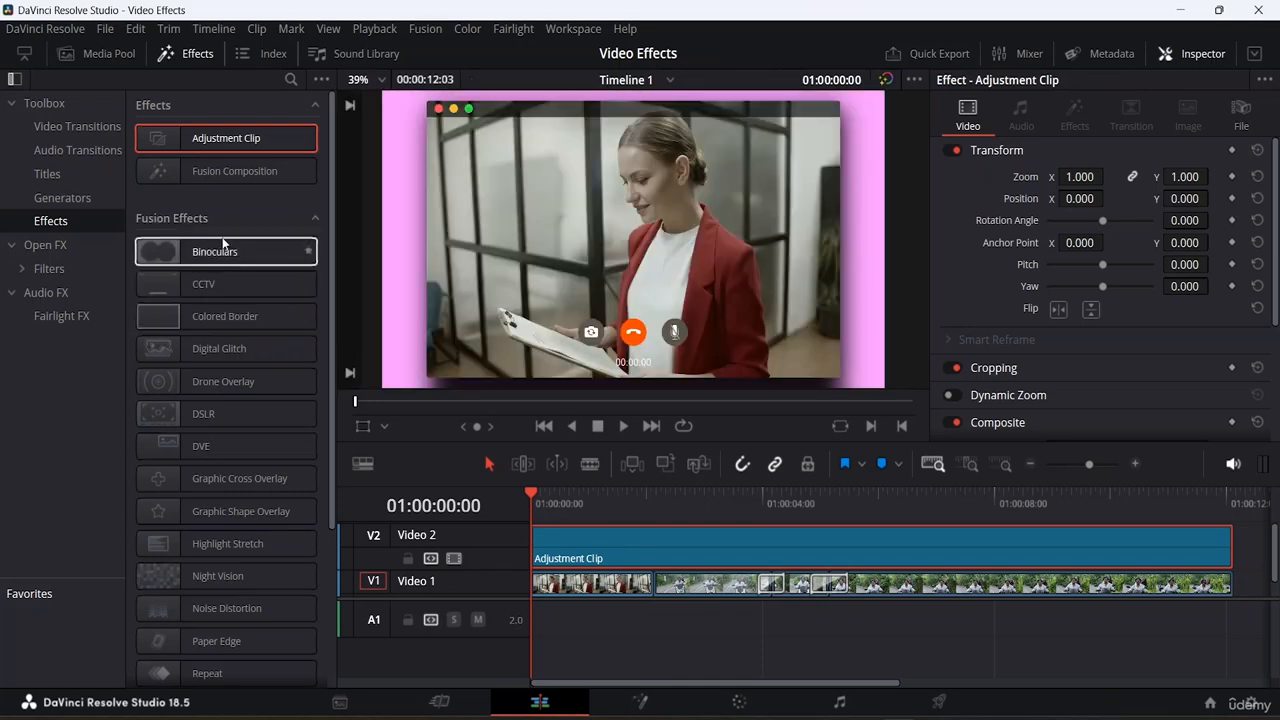
Browse the Open FX filters and look through the Resolve FX categories from Blur to Stylize
click(52, 245)
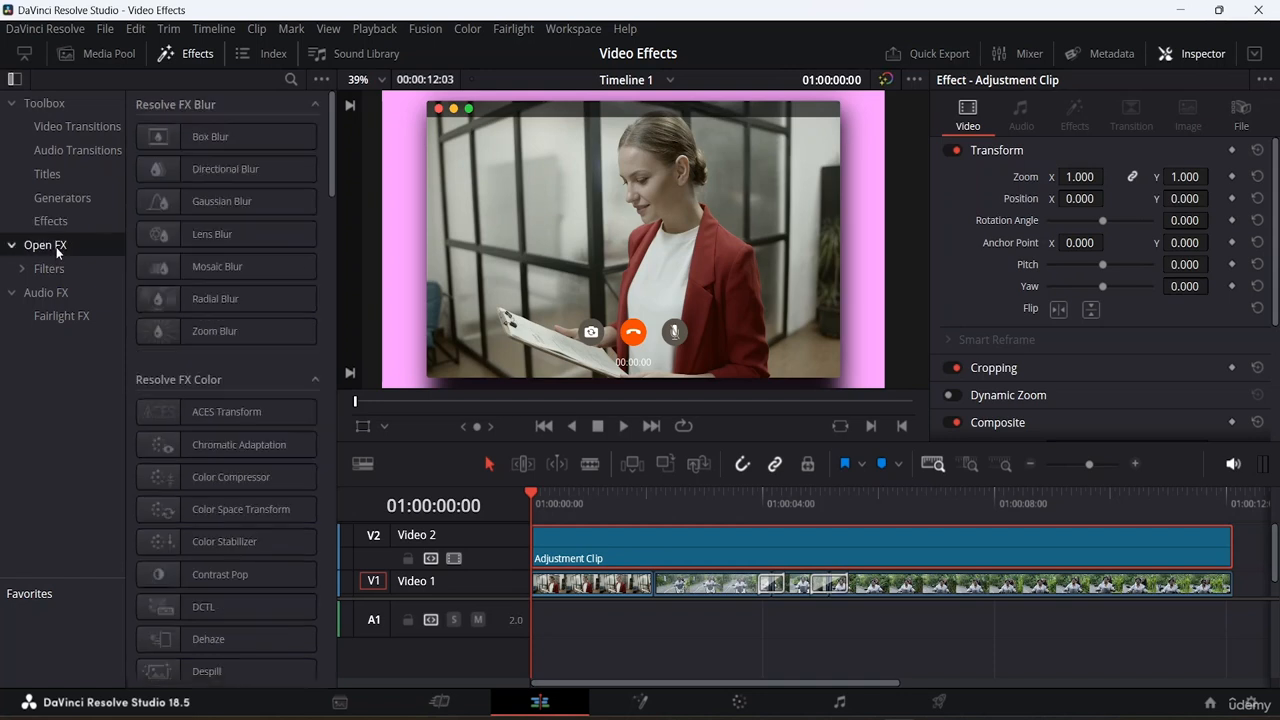
click(78, 264)
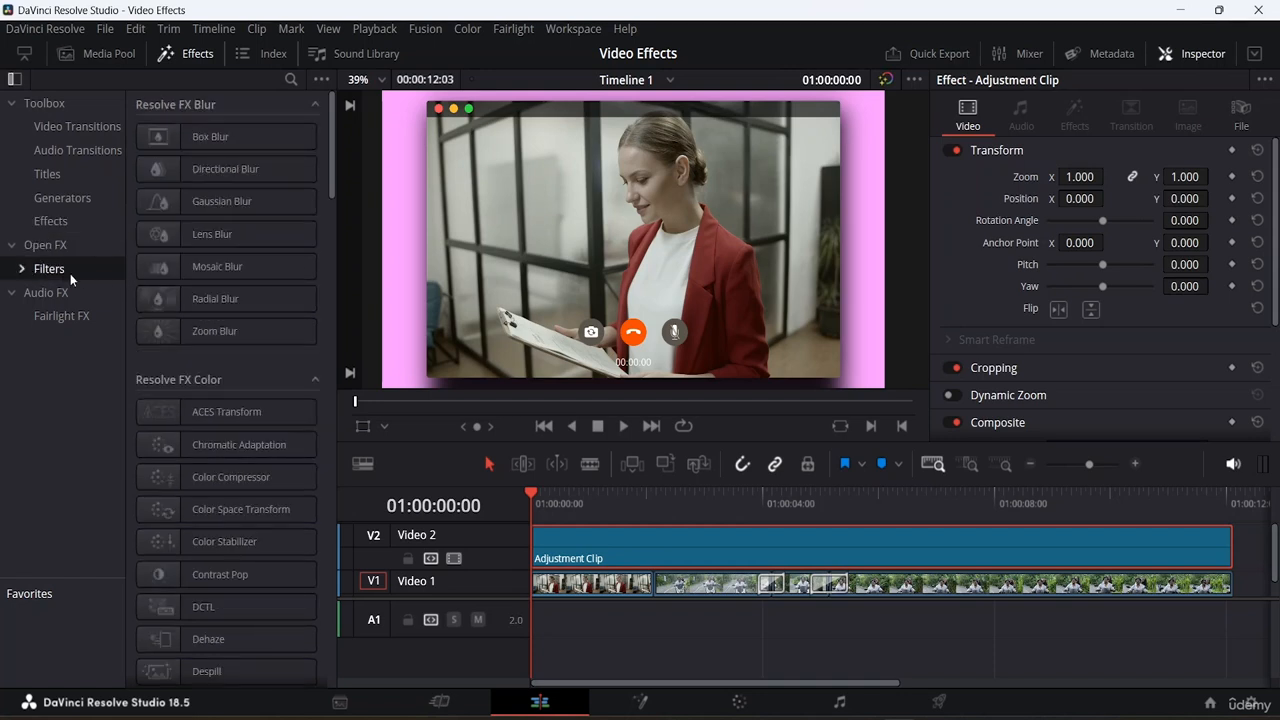
scroll(259, 307, down, 4)
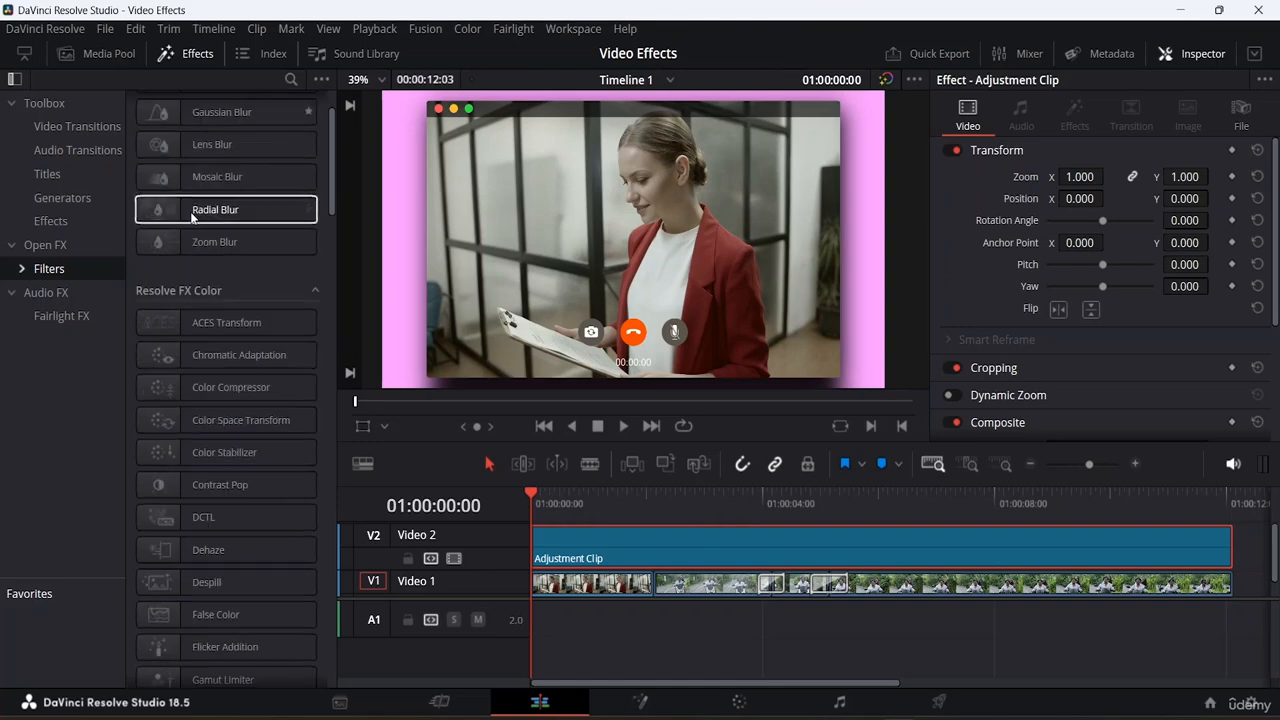
scroll(258, 306, down, 12)
scroll(258, 306, down, 7)
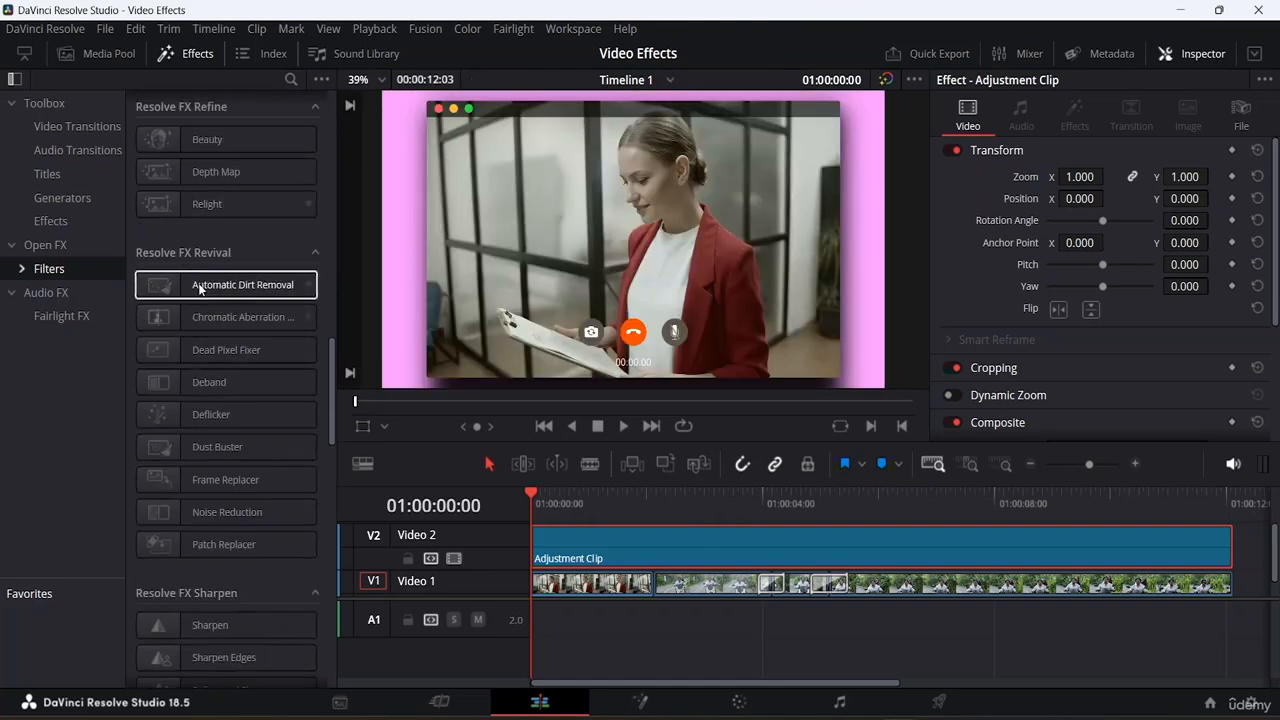
click(51, 271)
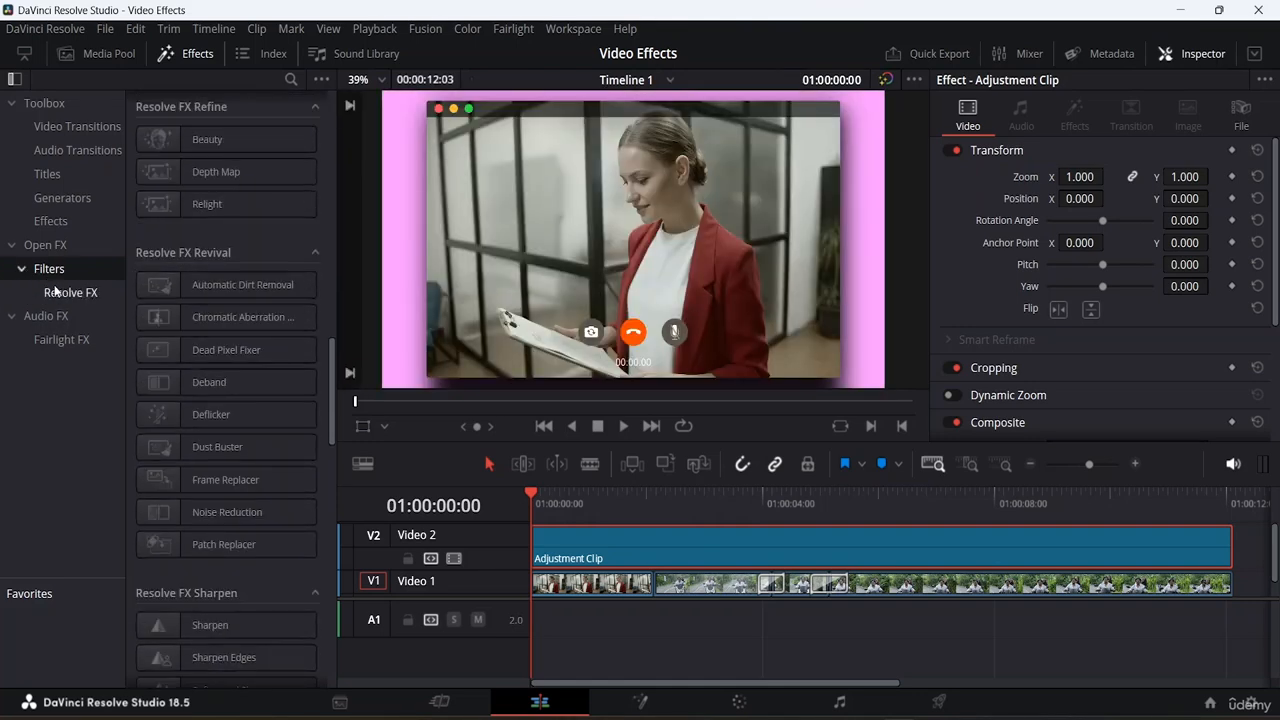
click(64, 292)
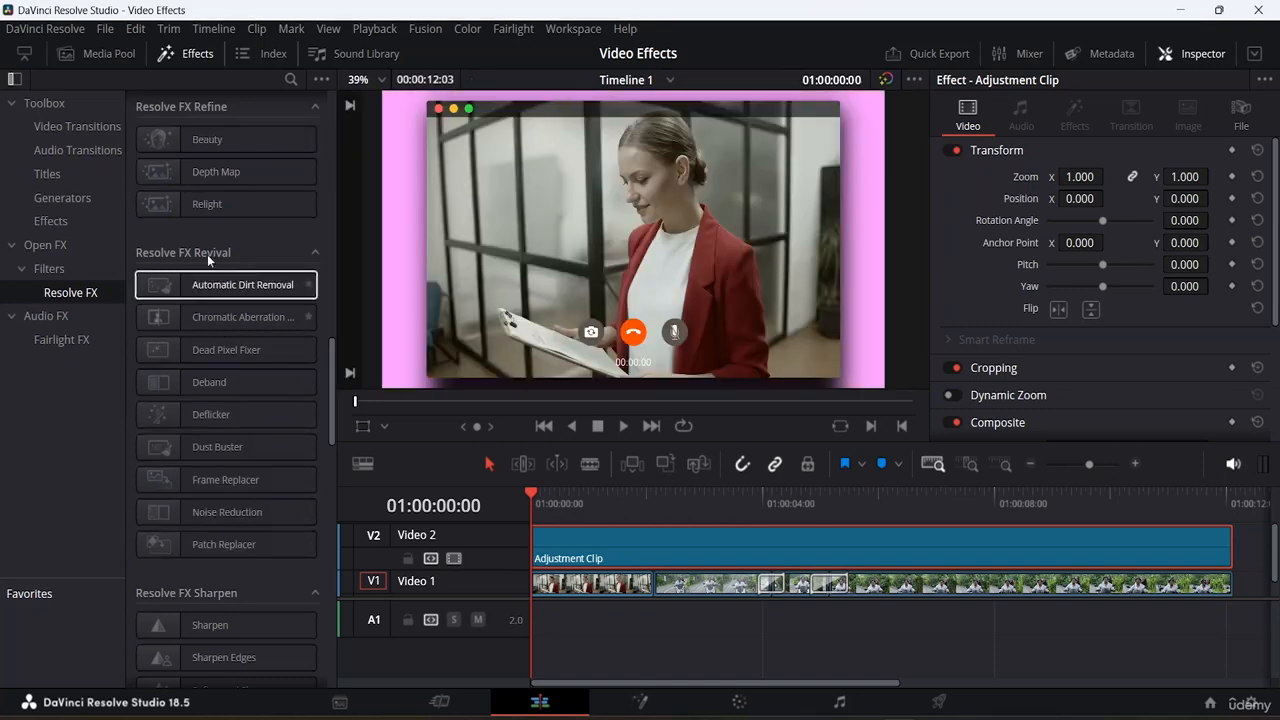
scroll(186, 500, down, 2)
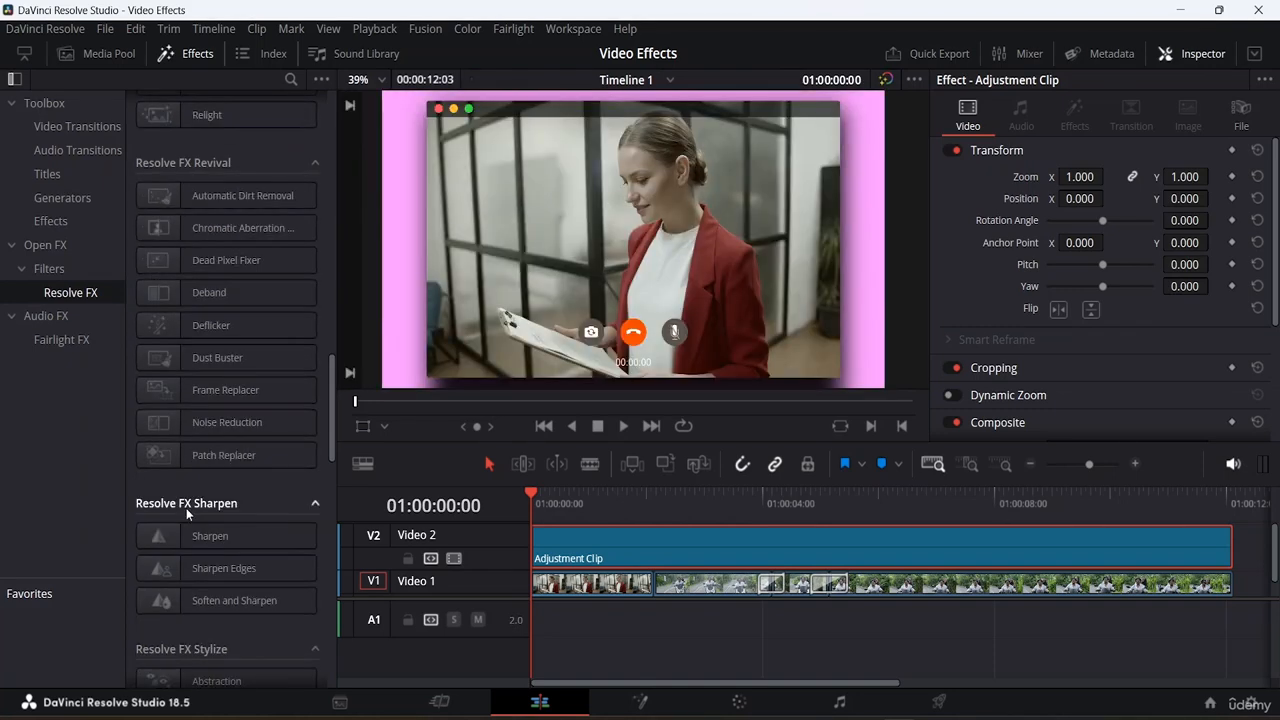
scroll(185, 507, down, 6)
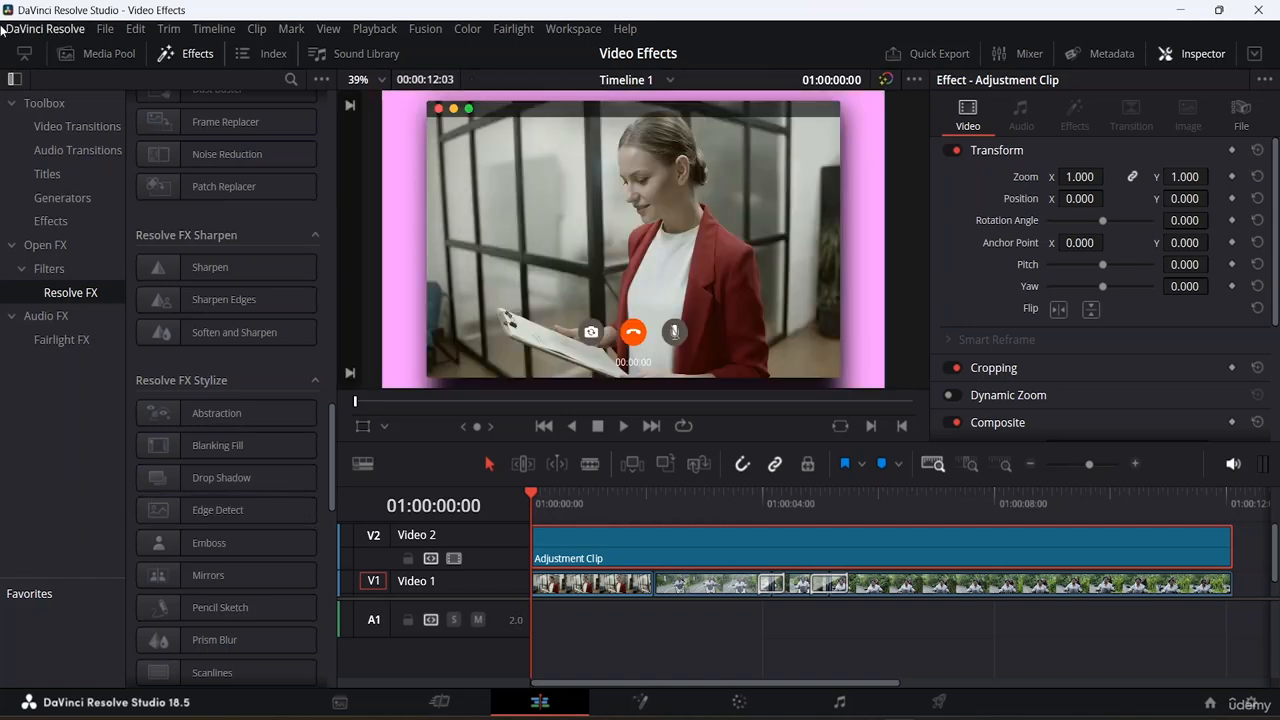
Apply the Binoculars Fusion effect to the adjustment clip and set its Blur Strength to 0.11
click(61, 224)
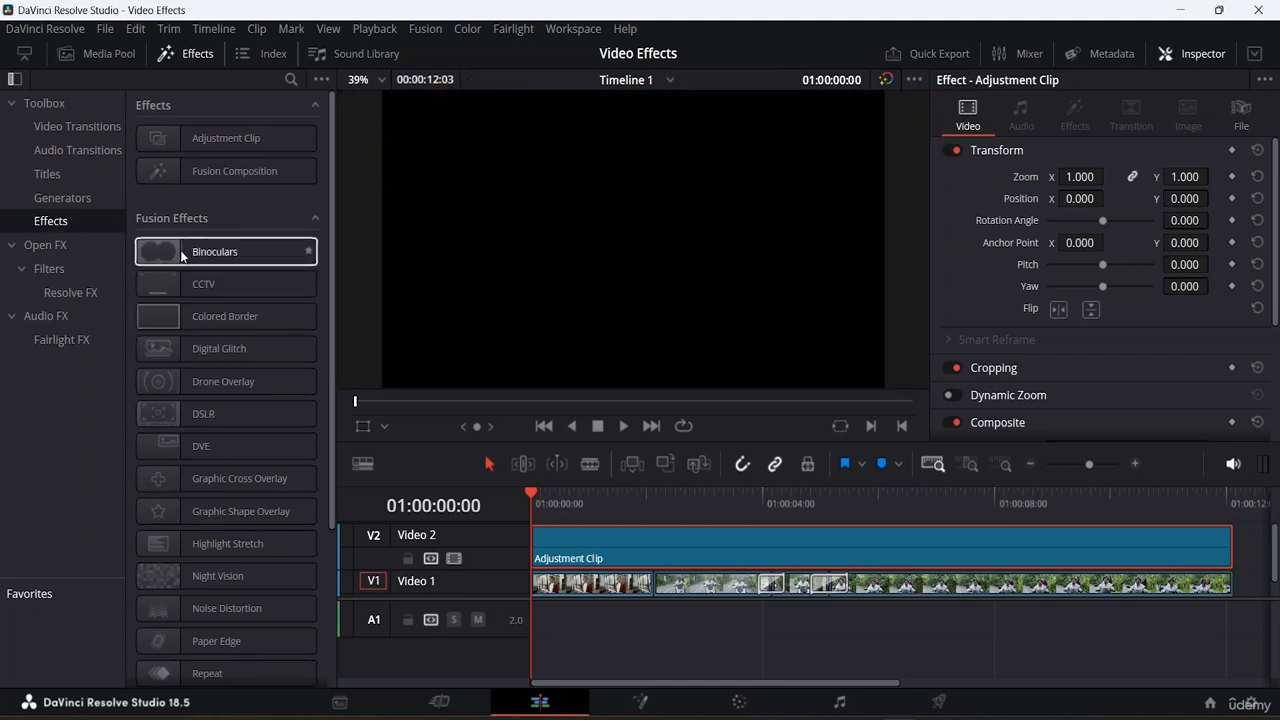
drag(180, 250, 775, 553)
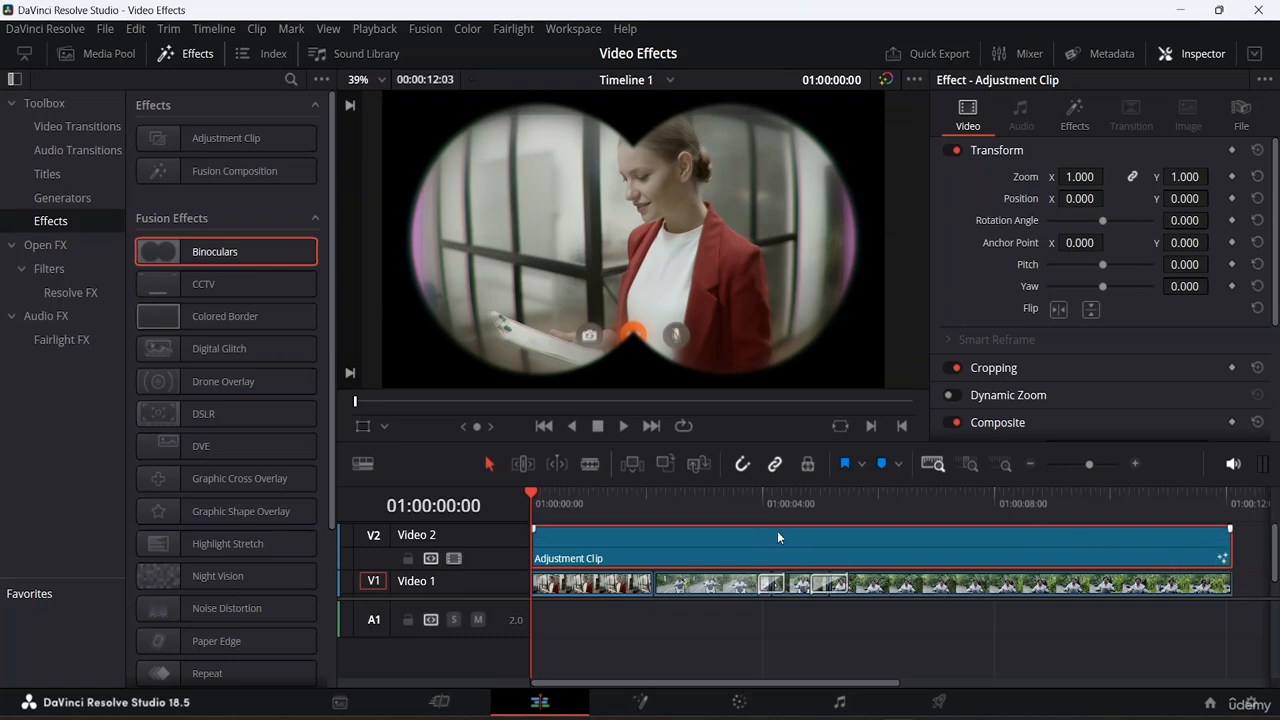
click(1073, 114)
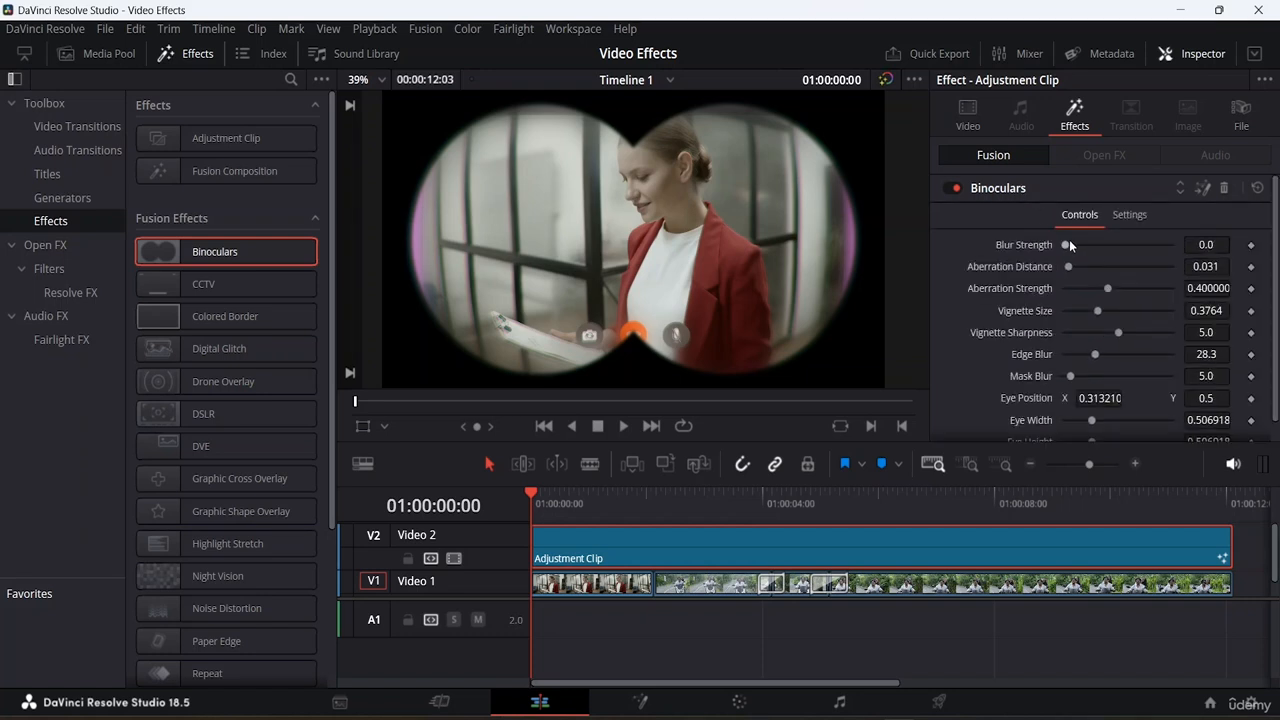
drag(1067, 244, 1118, 244)
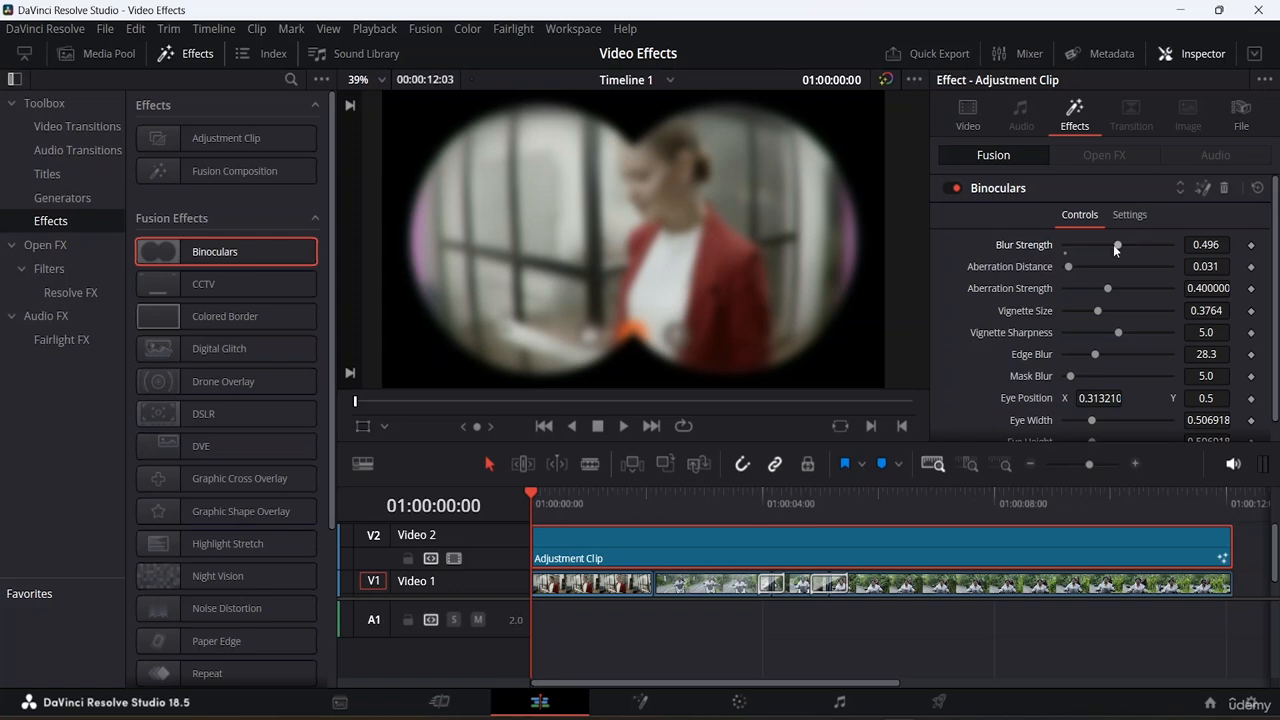
drag(1113, 244, 1072, 246)
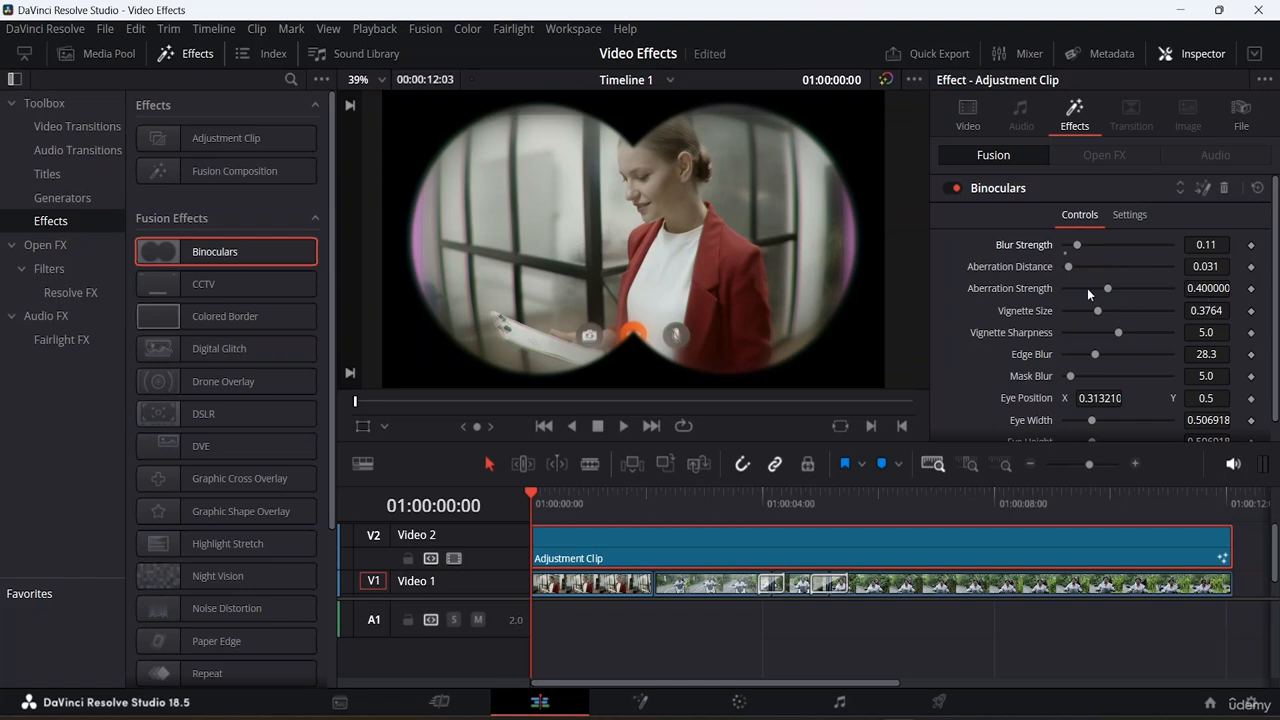
Set the Binoculars effect's Aberration Distance to 0.075 and its Aberration Strength to 0.4
mouse_move(1068, 267)
mouse_down()
mouse_move(1105, 275)
mouse_move(1070, 272)
mouse_up()
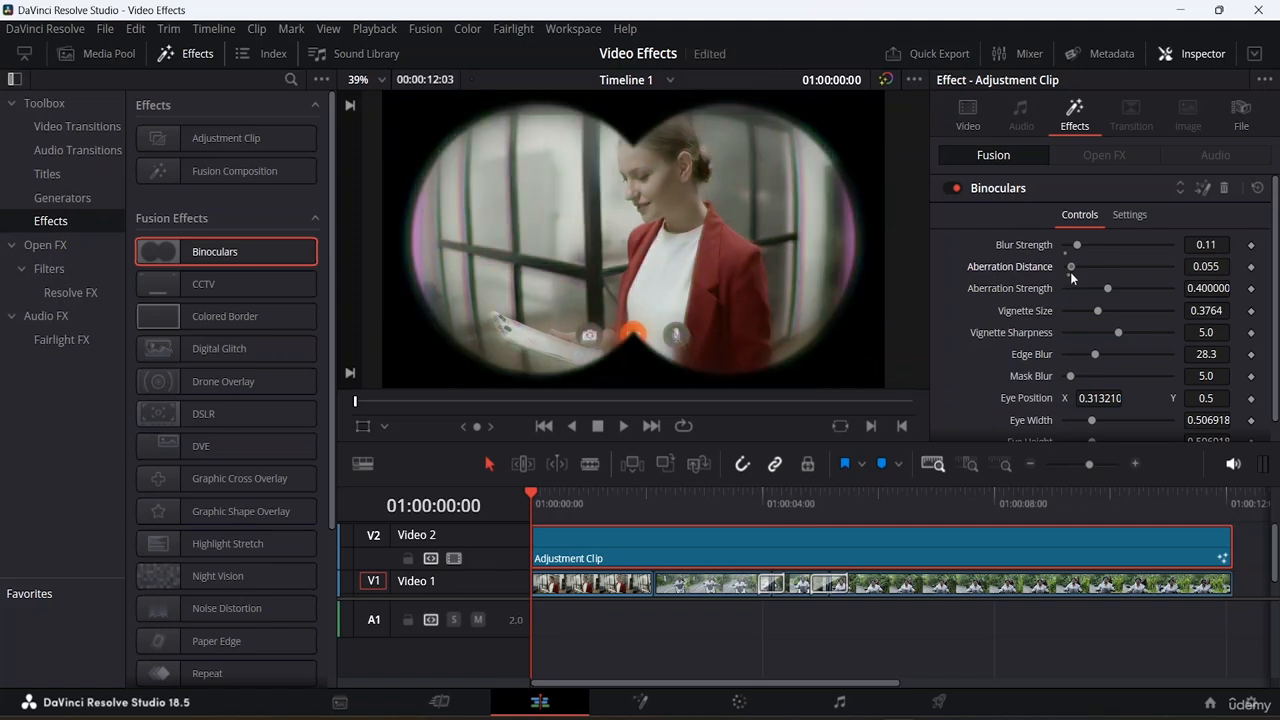
click(1217, 264)
key(BackSpace)
key(BackSpace)
text(75)
key(Tab)
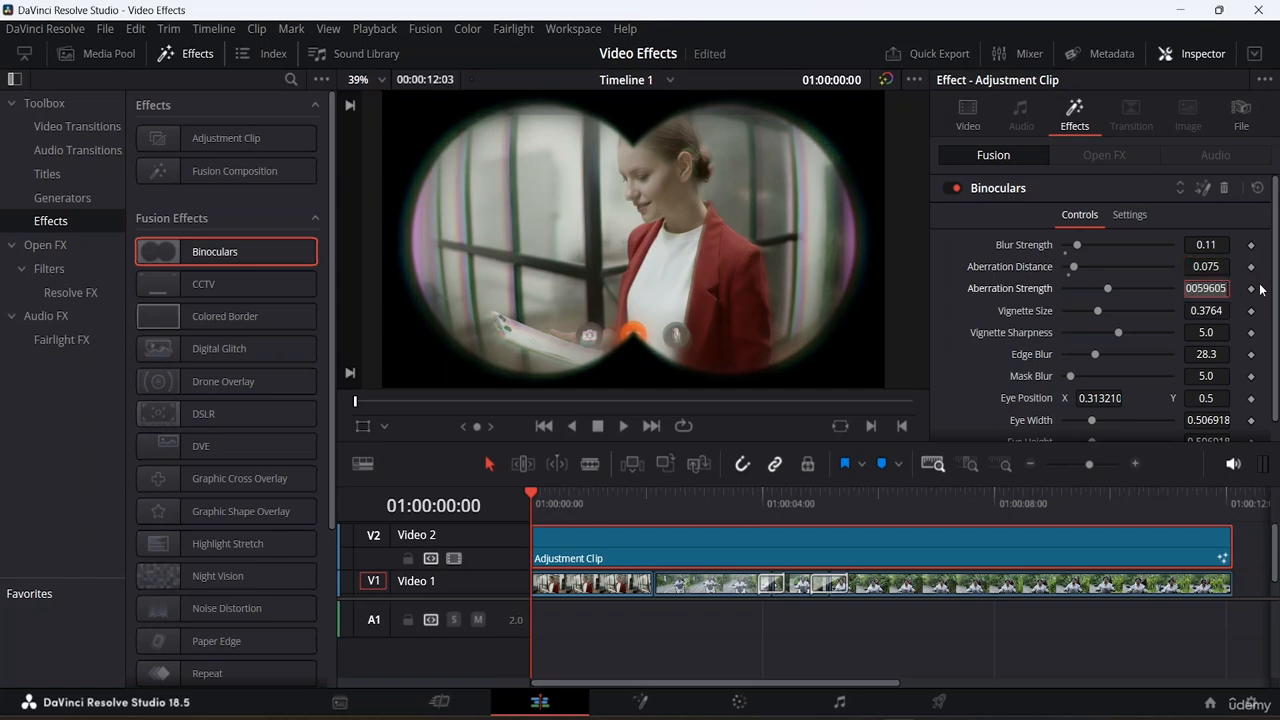
text(0.4)
key(Return)
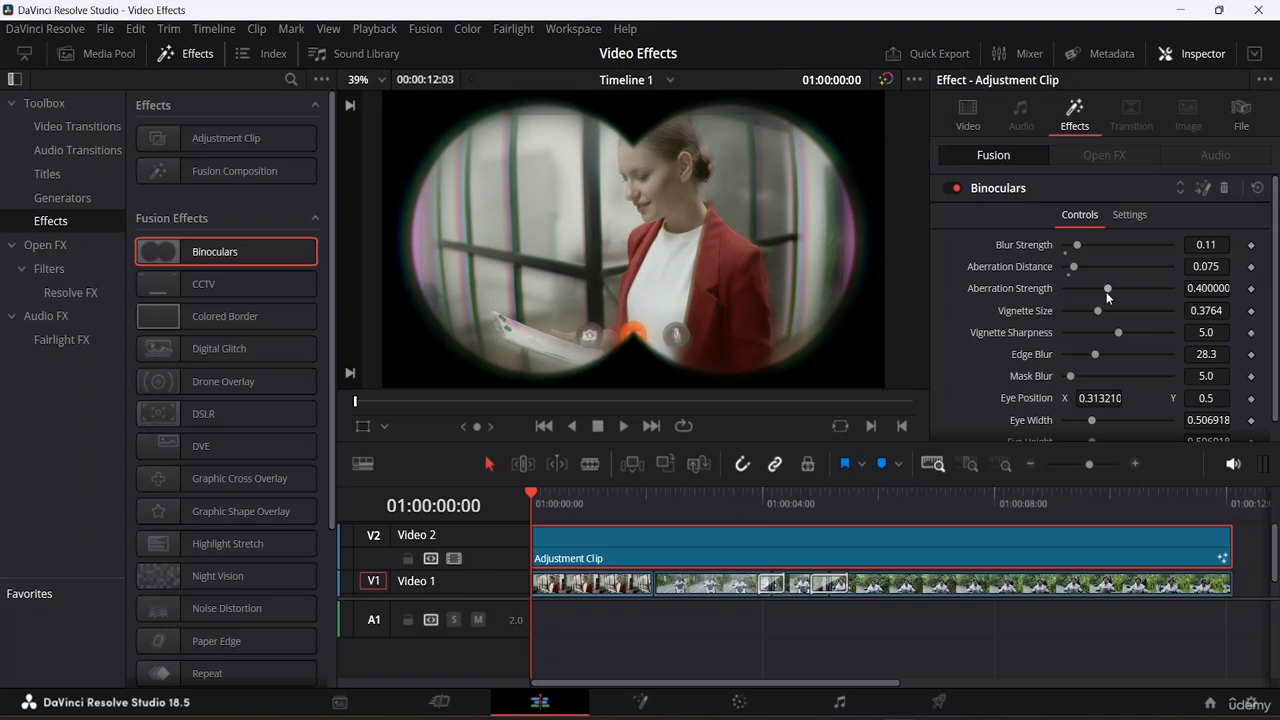
Try an Aberration Strength of 0.5 on the adjustment clip's Binoculars effect
drag(1108, 291, 1132, 290)
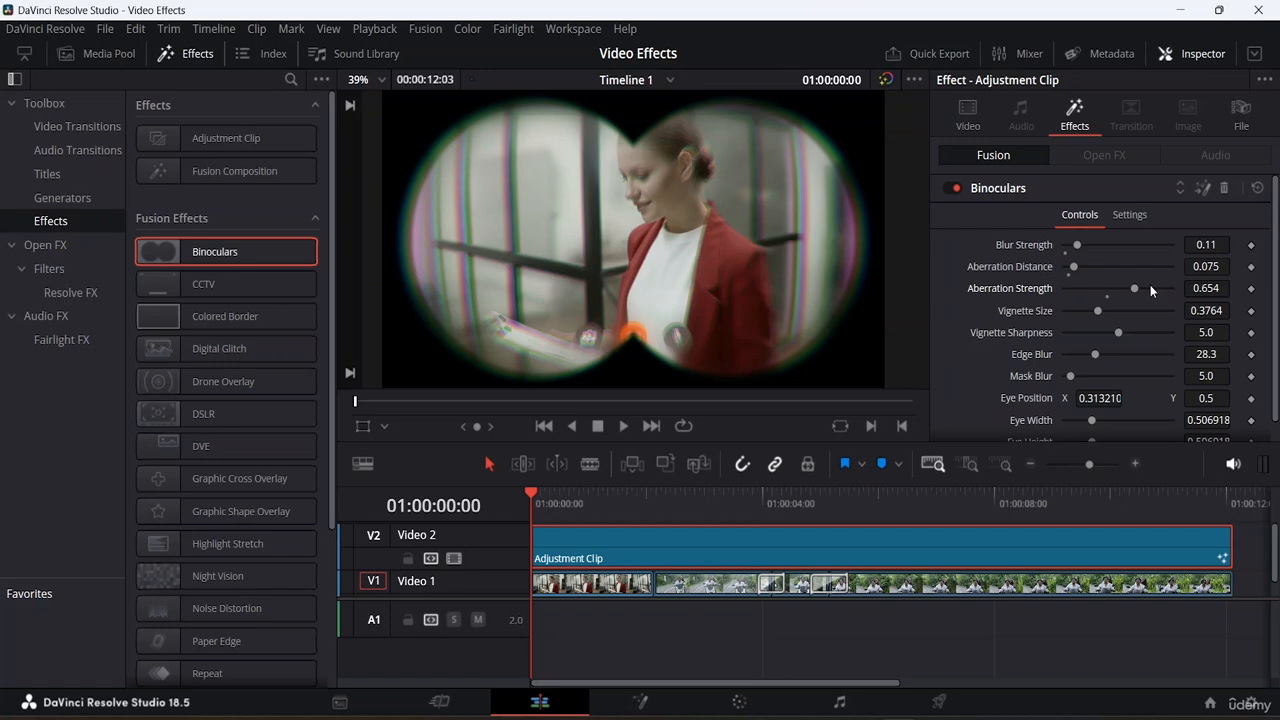
drag(1131, 286, 1125, 287)
click(1198, 289)
key(BackSpace)
key(BackSpace)
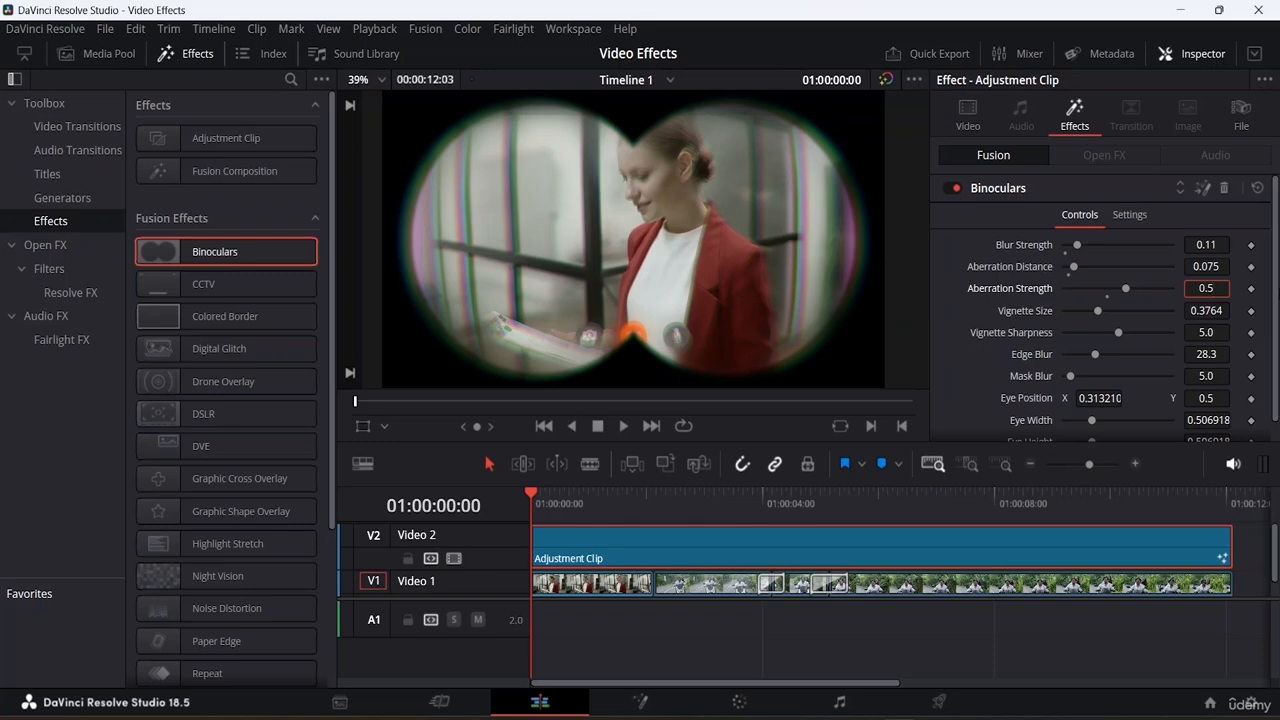
key(Tab)
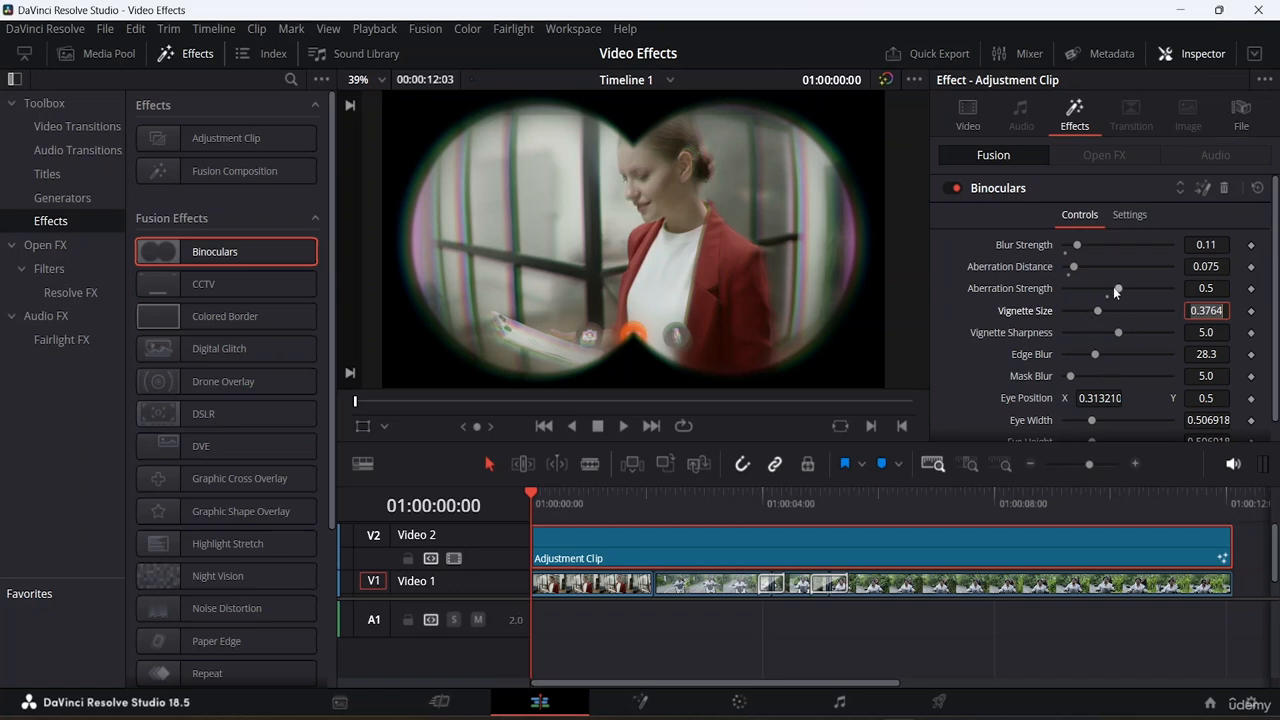
Lower the Binoculars effect's Vignette Size to 0.1 and set its Aberration Strength to 0.25
drag(1118, 288, 1072, 286)
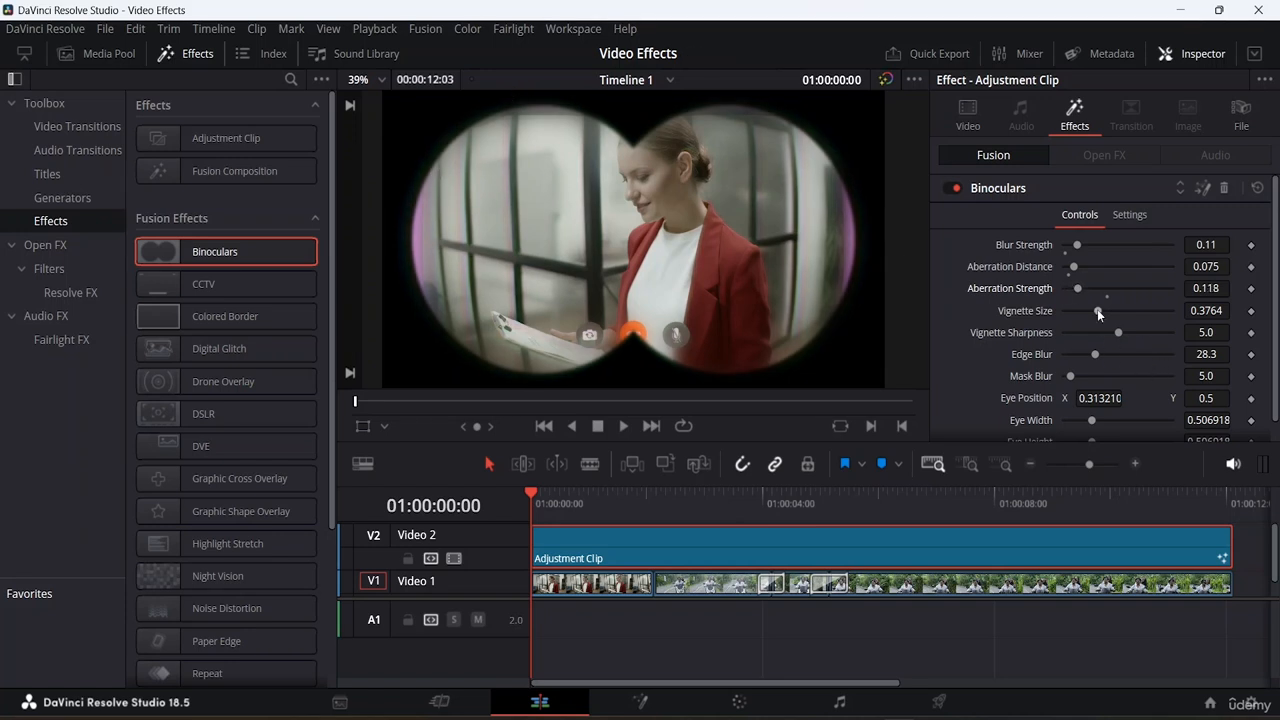
drag(1098, 309, 1049, 306)
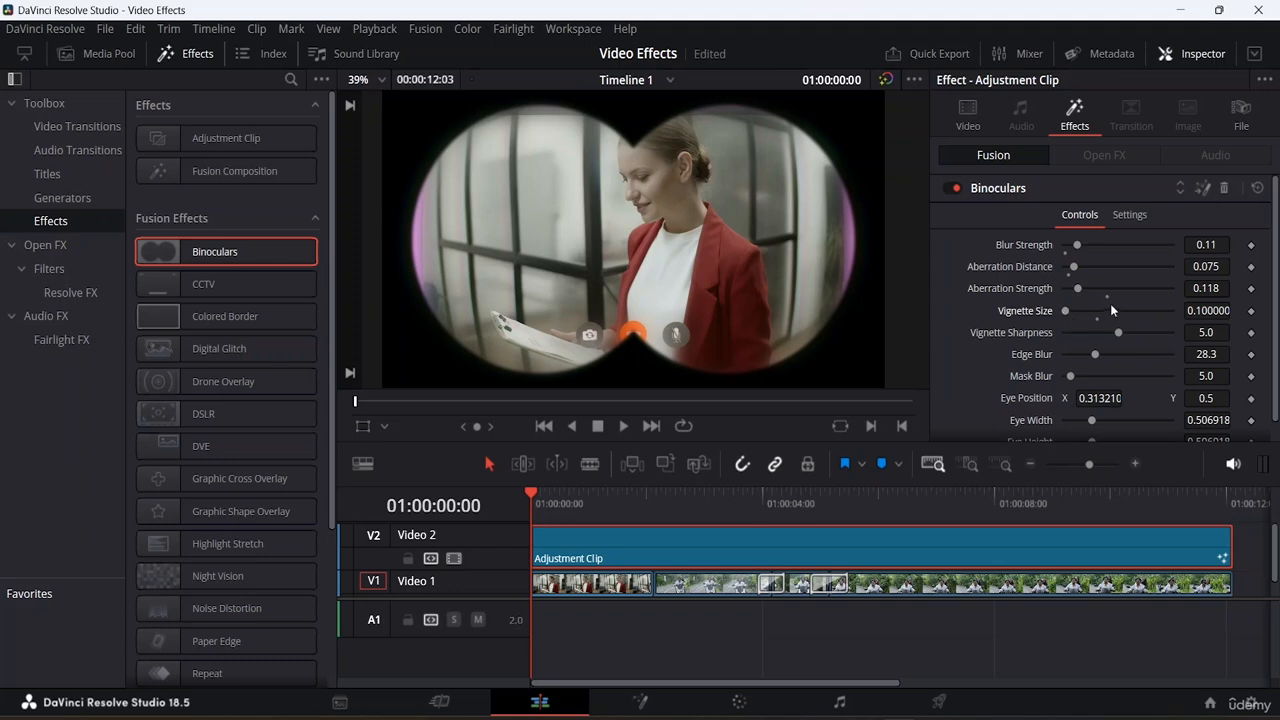
click(1215, 288)
key(BackSpace)
key(BackSpace)
key(BackSpace)
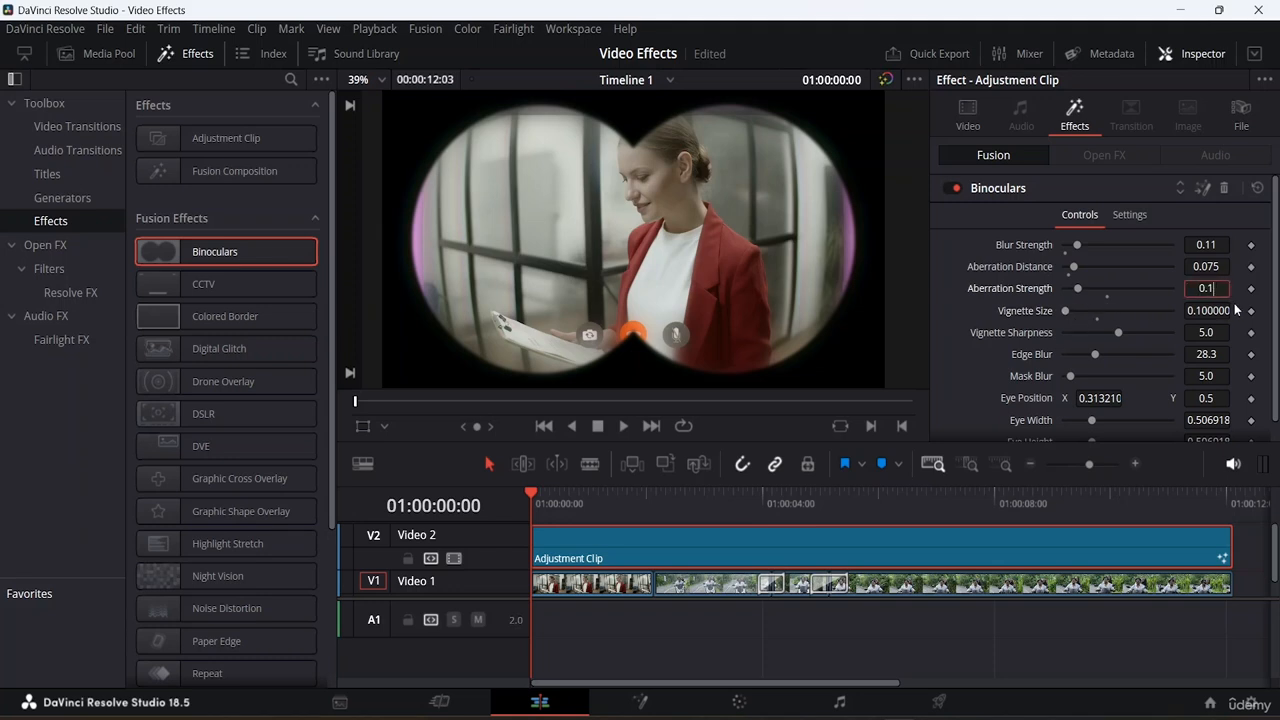
text(5)
key(Tab)
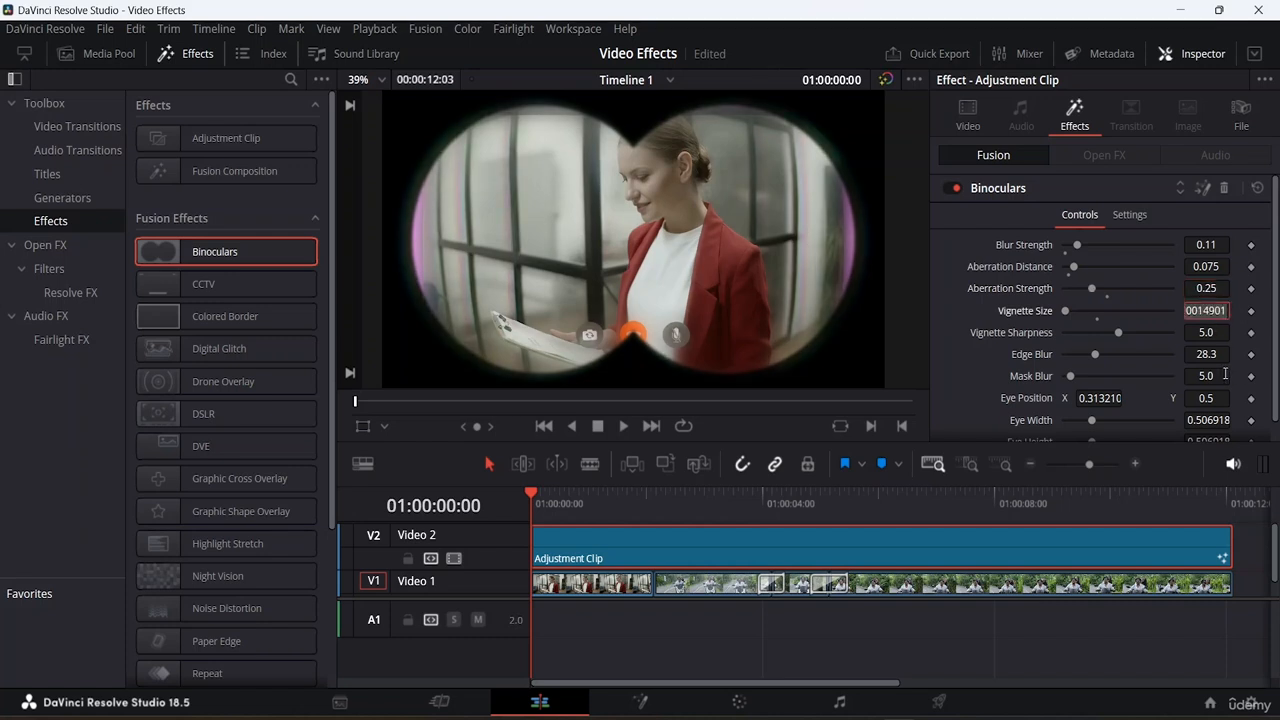
Set the Vignette Size of the Binoculars effect to 0.5
drag(1063, 310, 1114, 309)
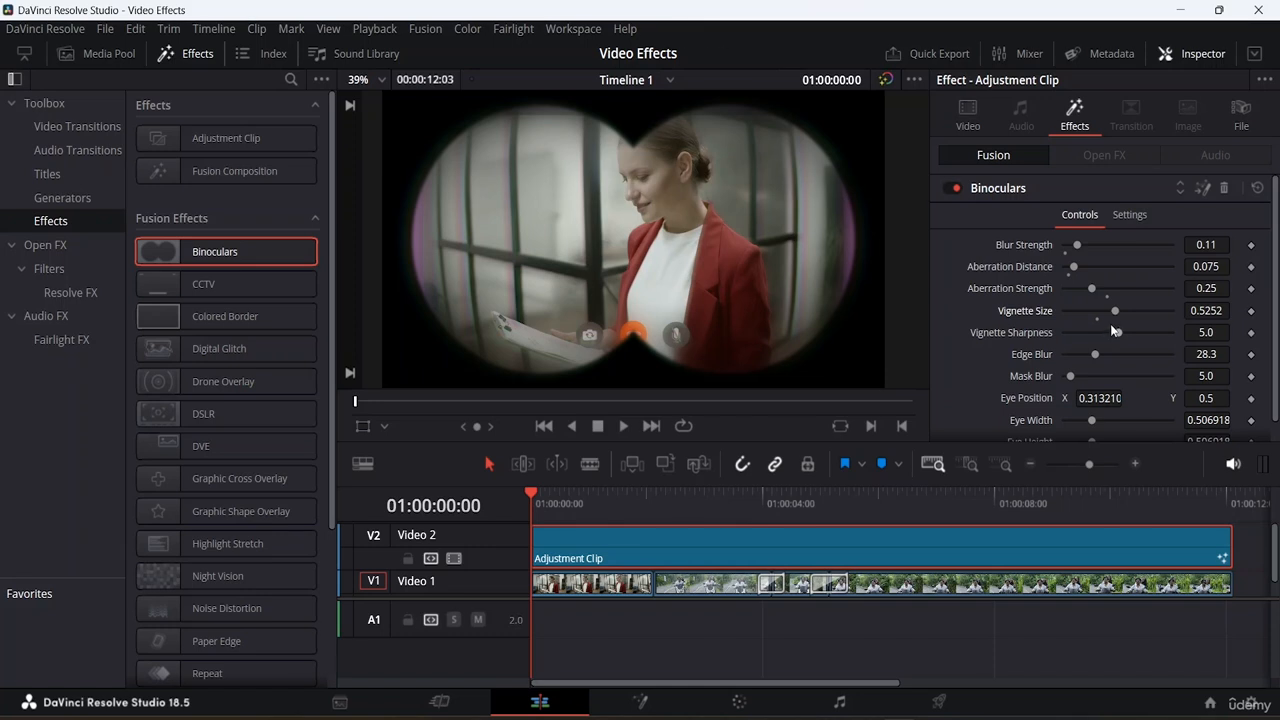
click(1228, 311)
text(0.5)
key(Tab)
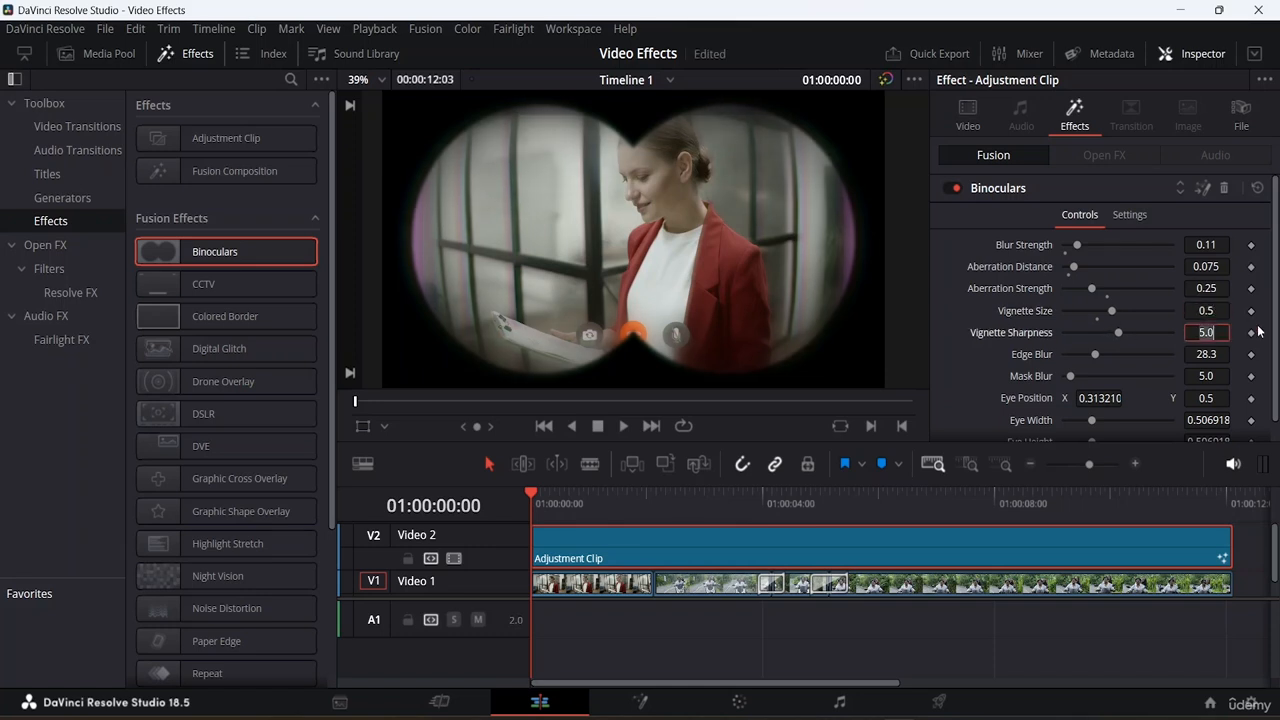
Set the Vignette Sharpness of the Binoculars effect to 6.5
mouse_move(1121, 332)
mouse_down()
mouse_move(1147, 330)
mouse_move(1080, 332)
mouse_move(1133, 336)
mouse_up()
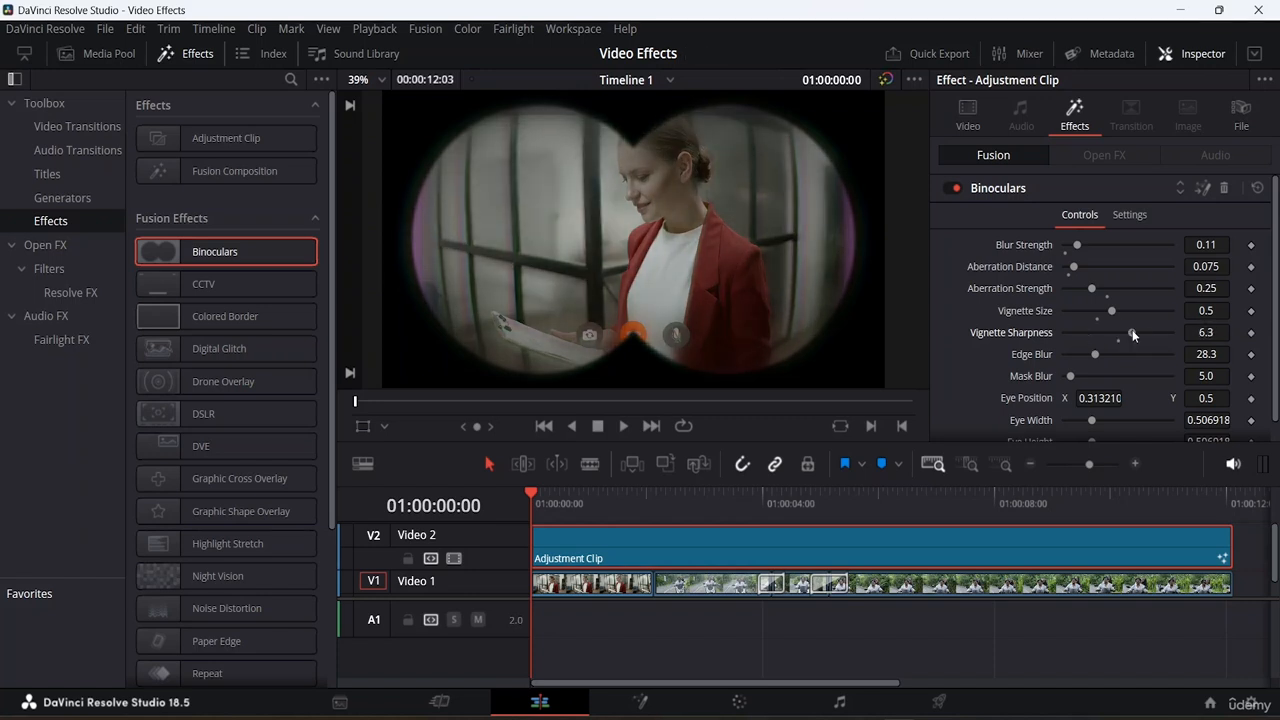
click(1219, 332)
key(BackSpace)
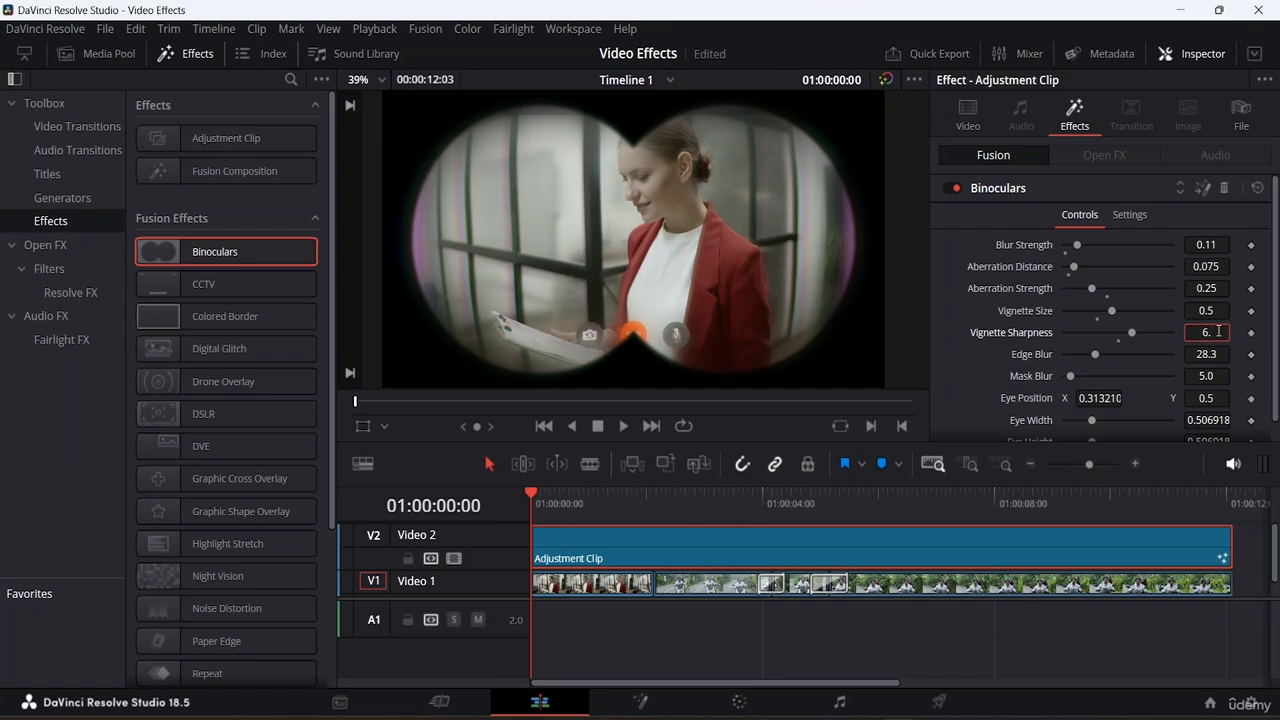
text(5)
key(Tab)
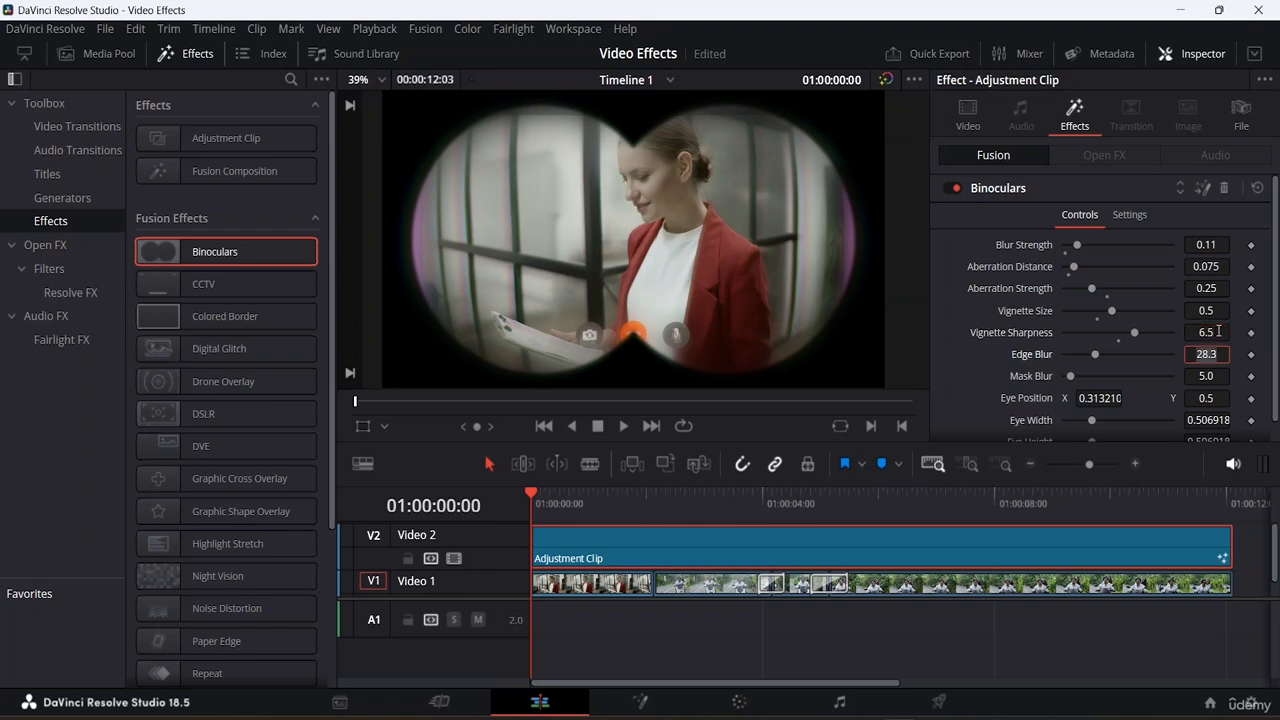
Raise the Binoculars effect's Edge Blur to about 90.6 and its Mask Blur to about 40.9
drag(1094, 355, 1160, 360)
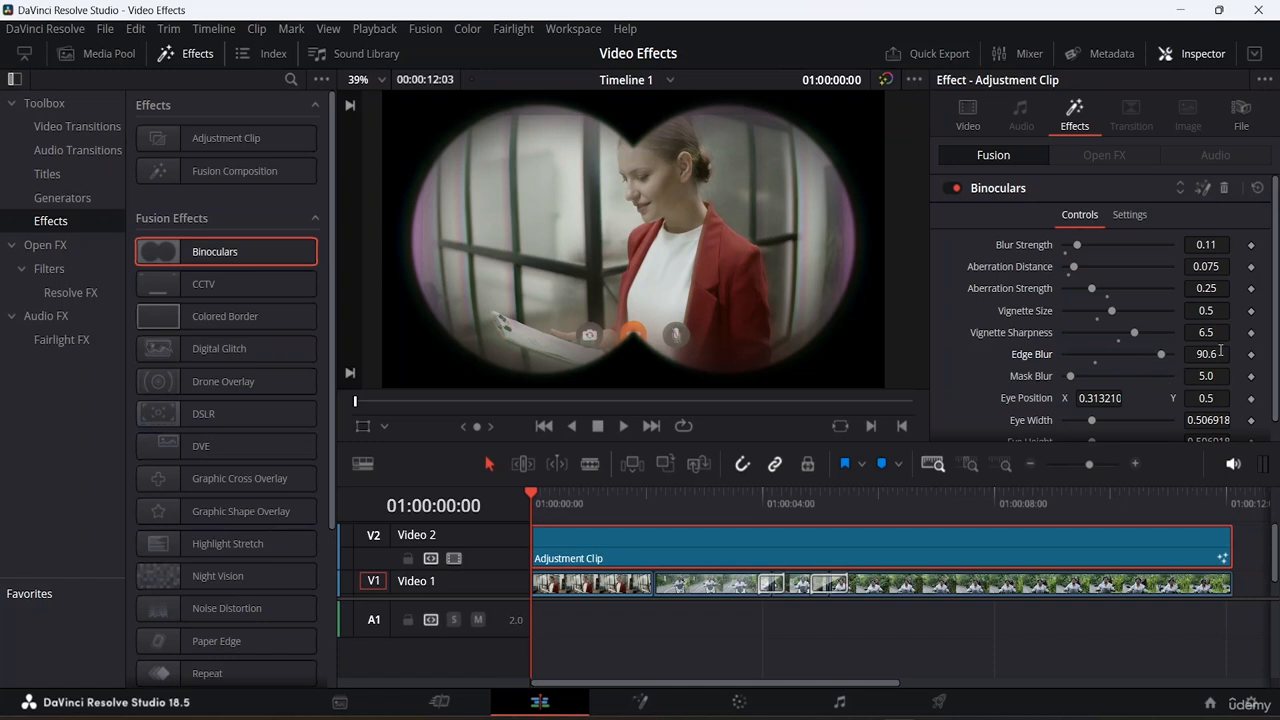
scroll(1120, 353, down, 1)
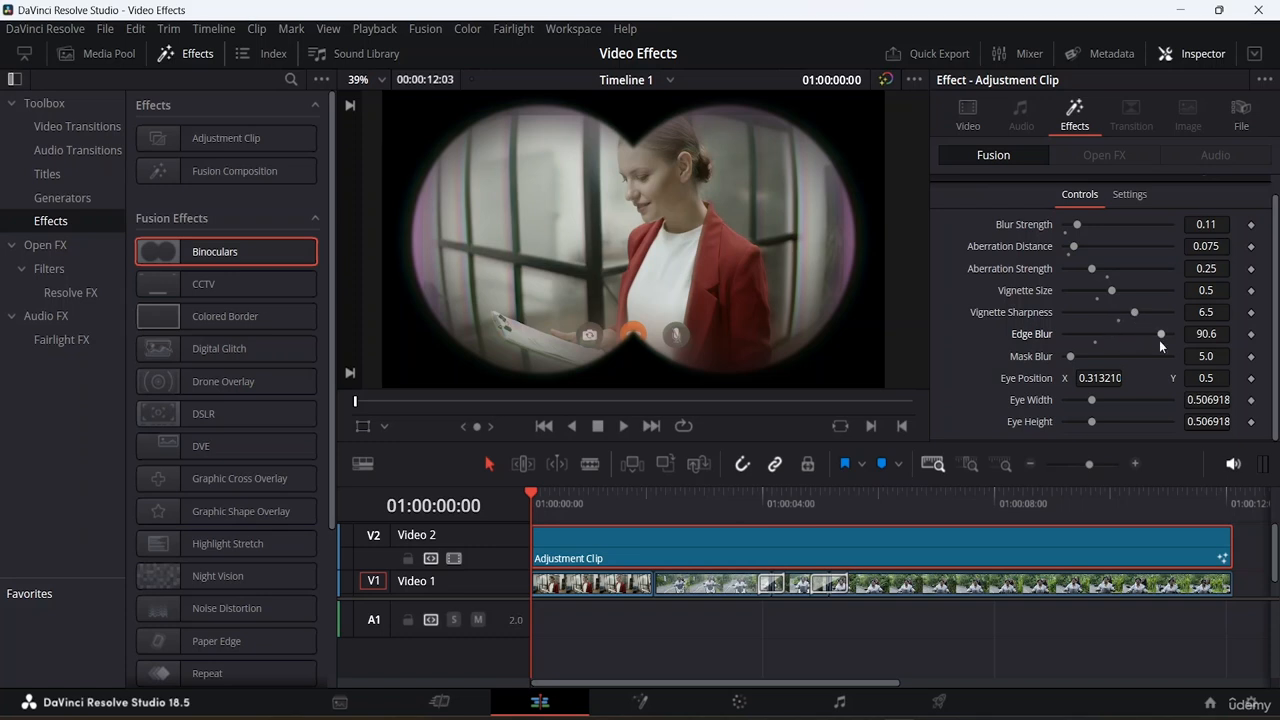
drag(1072, 356, 1110, 356)
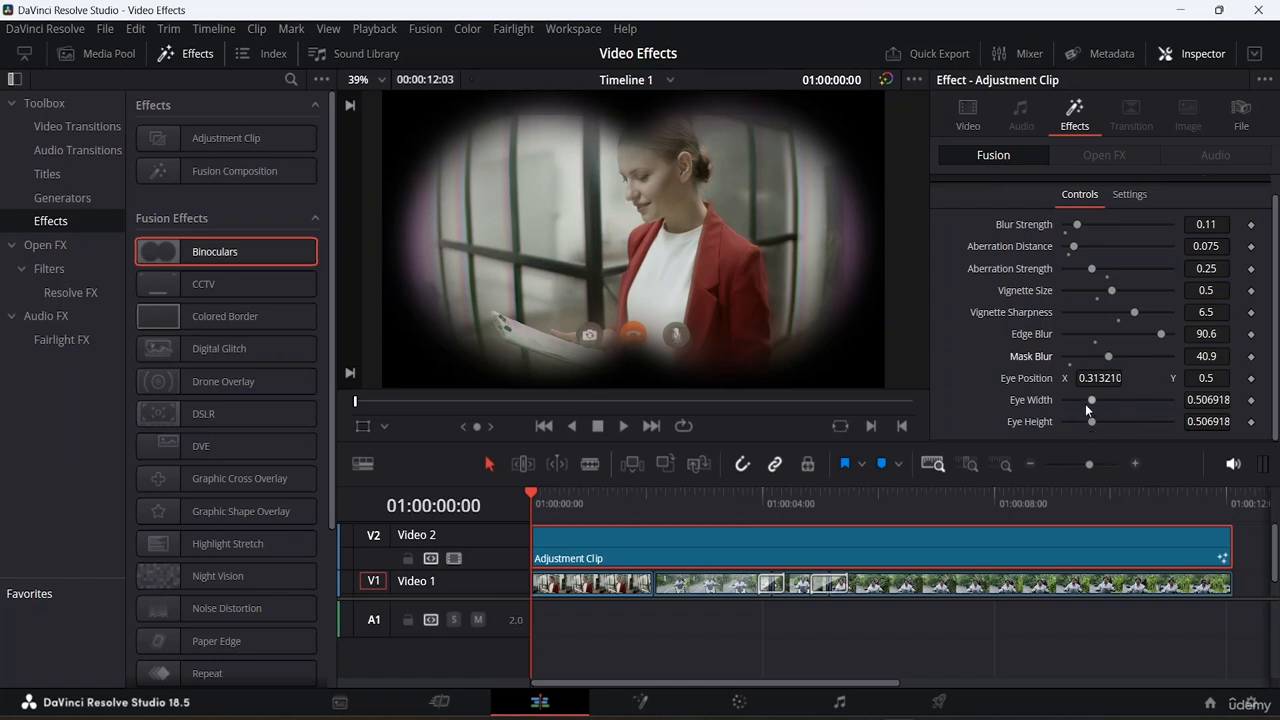
click(1130, 194)
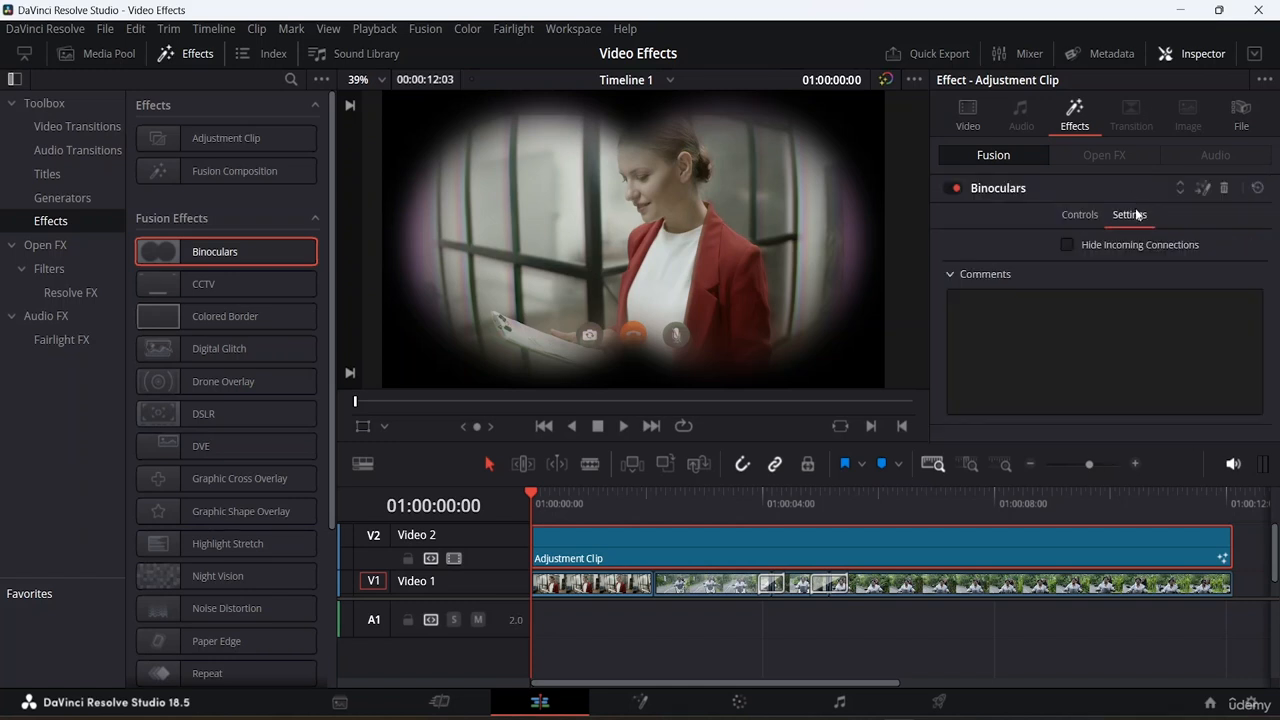
click(1090, 215)
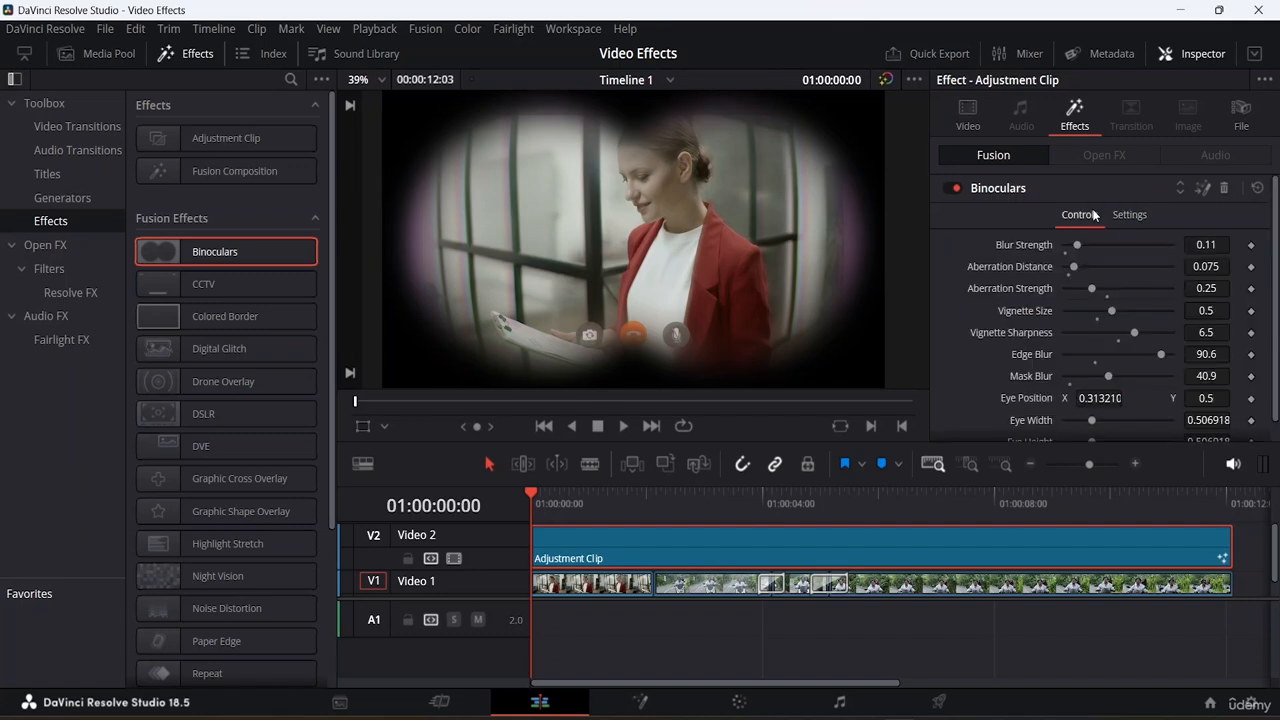
Play back the timeline from the second clip and again from the start to review the Binoculars effect across the footage
drag(530, 491, 685, 502)
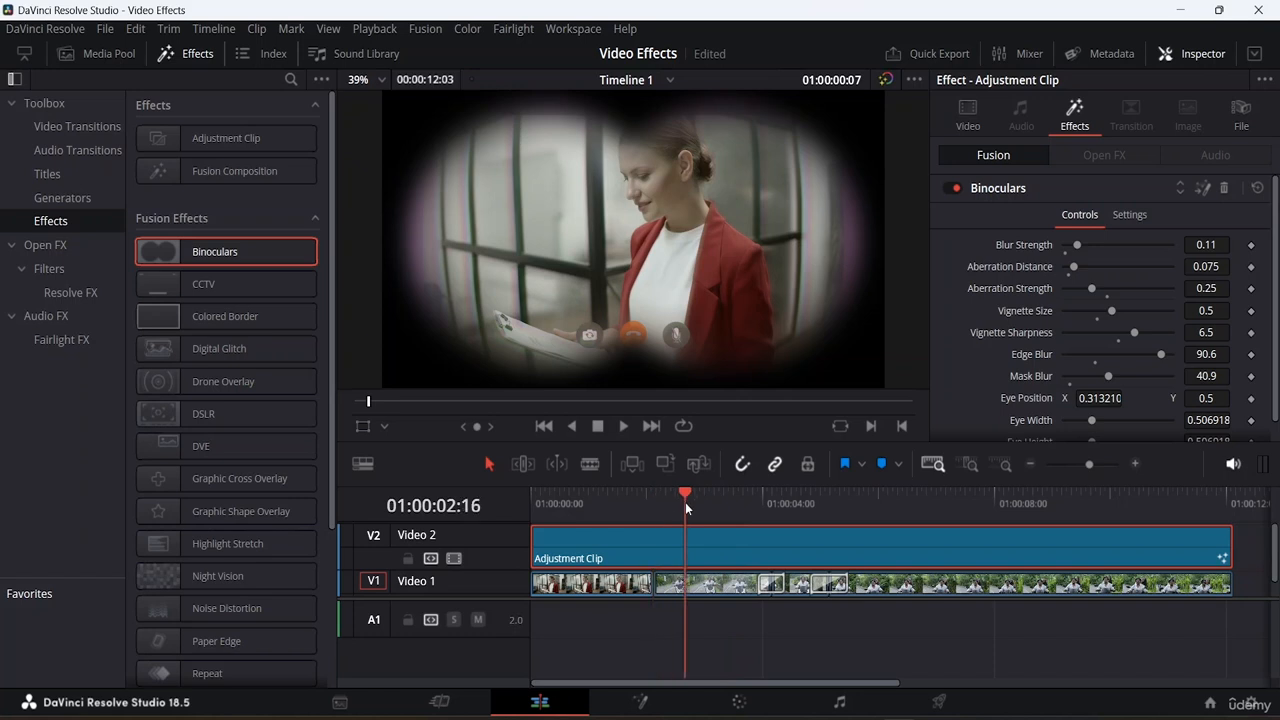
click(733, 585)
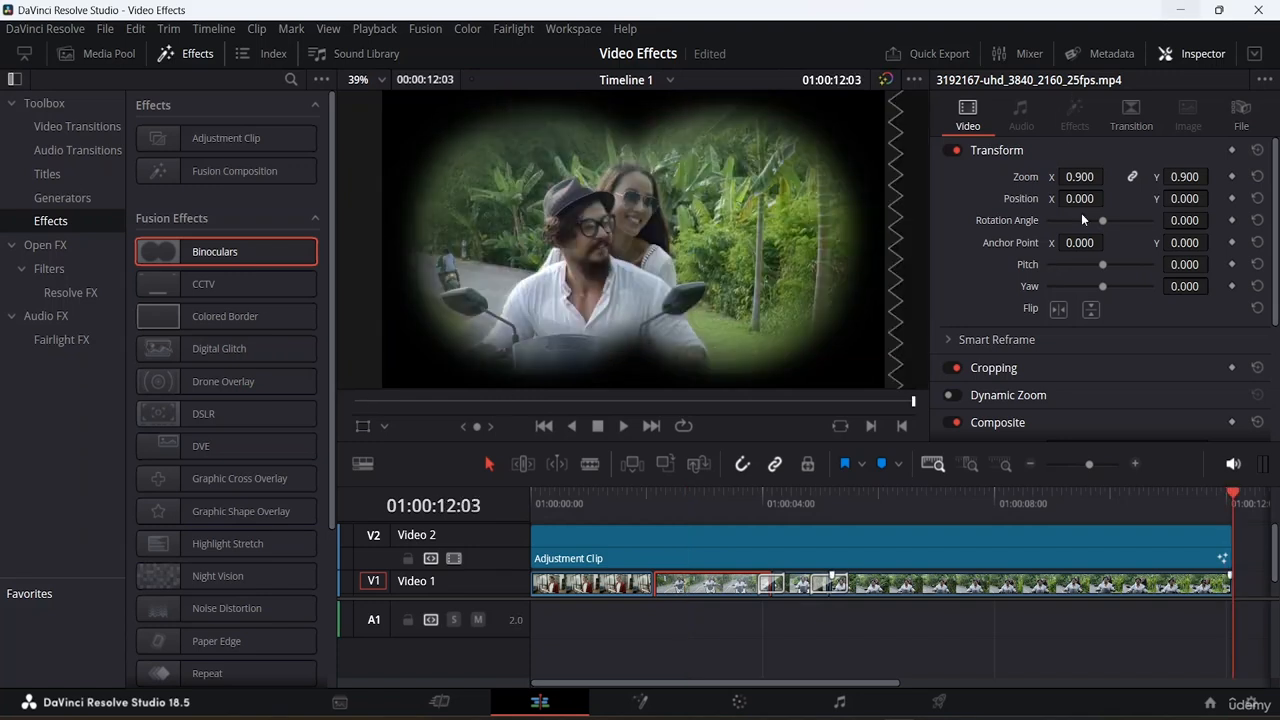
drag(1238, 498, 680, 499)
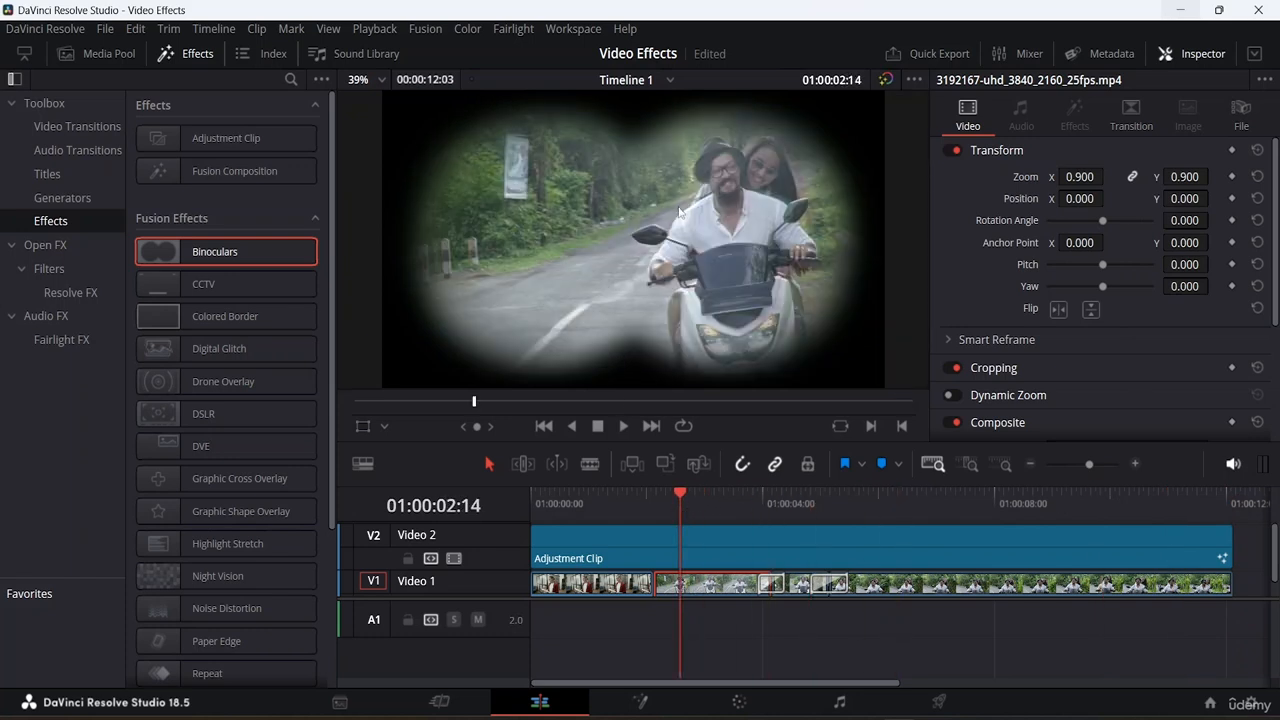
key(space)
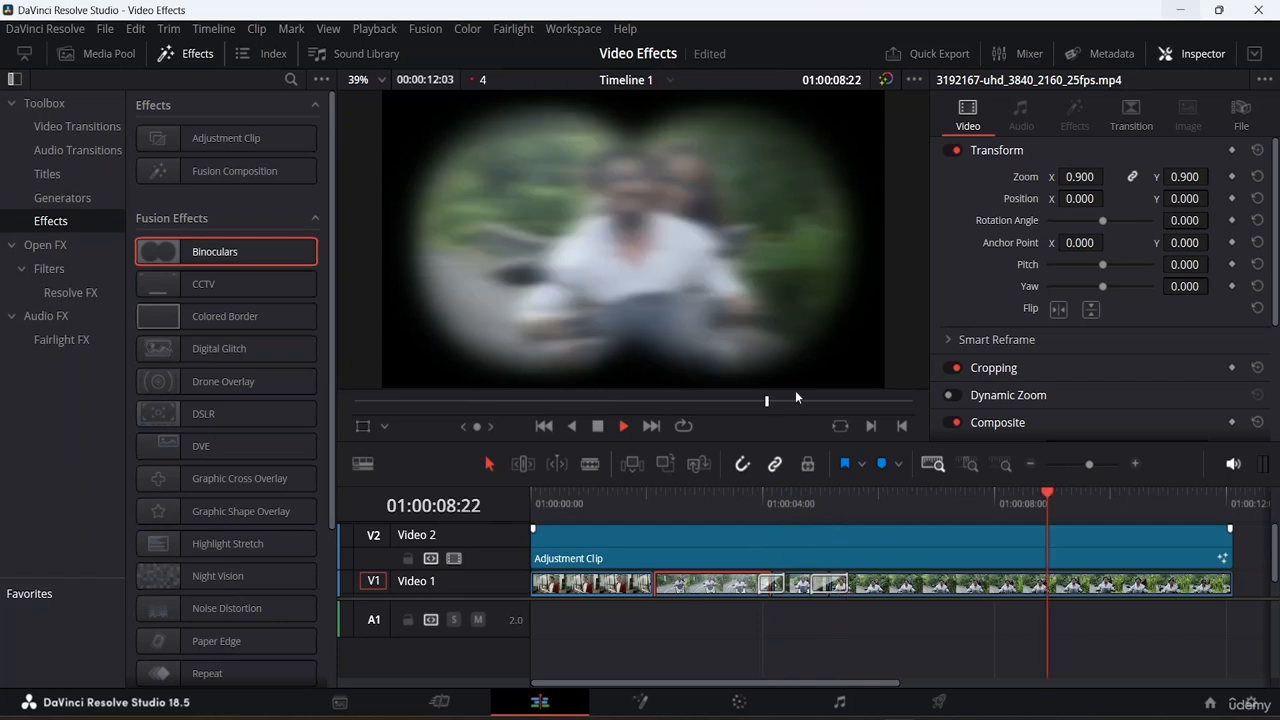
key(space)
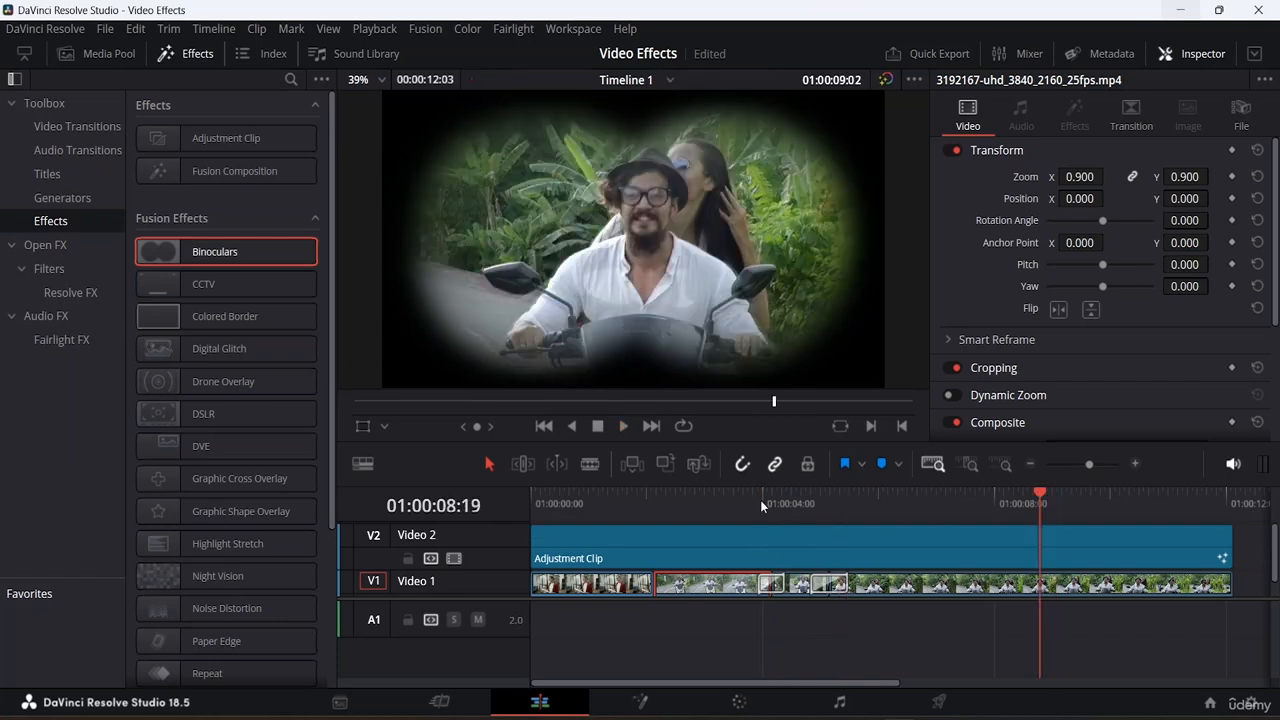
click(532, 503)
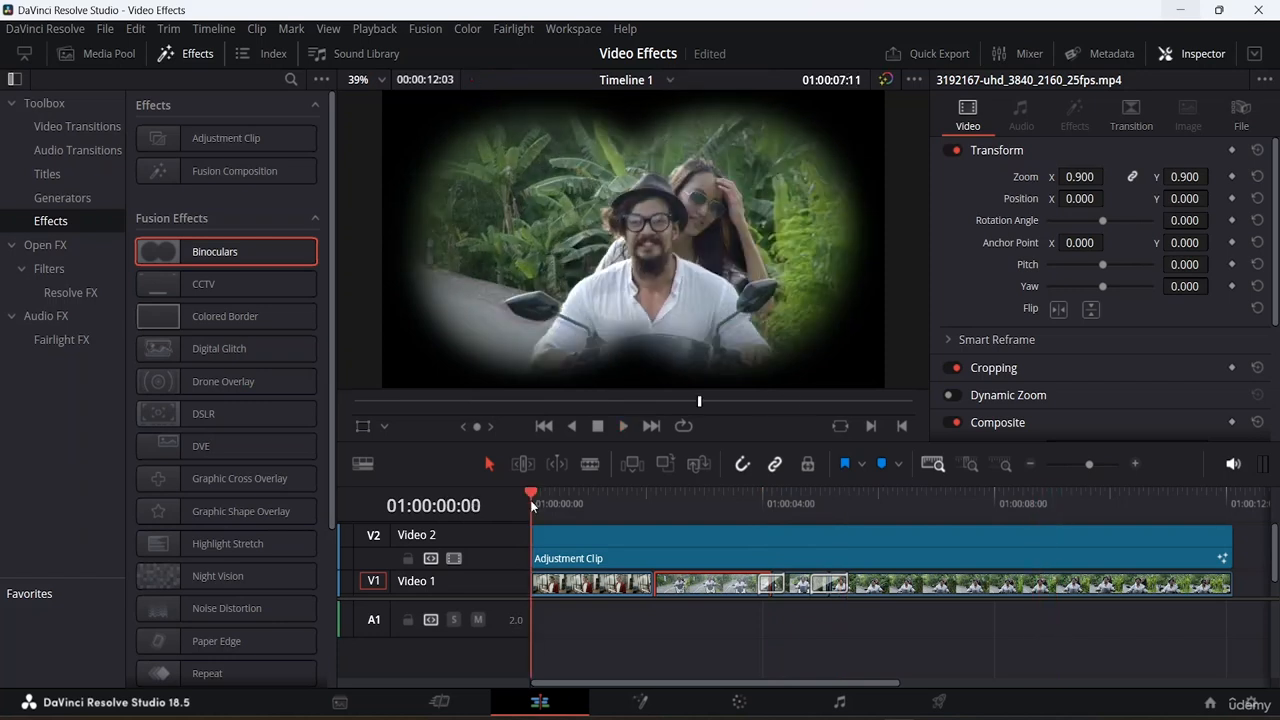
key(space)
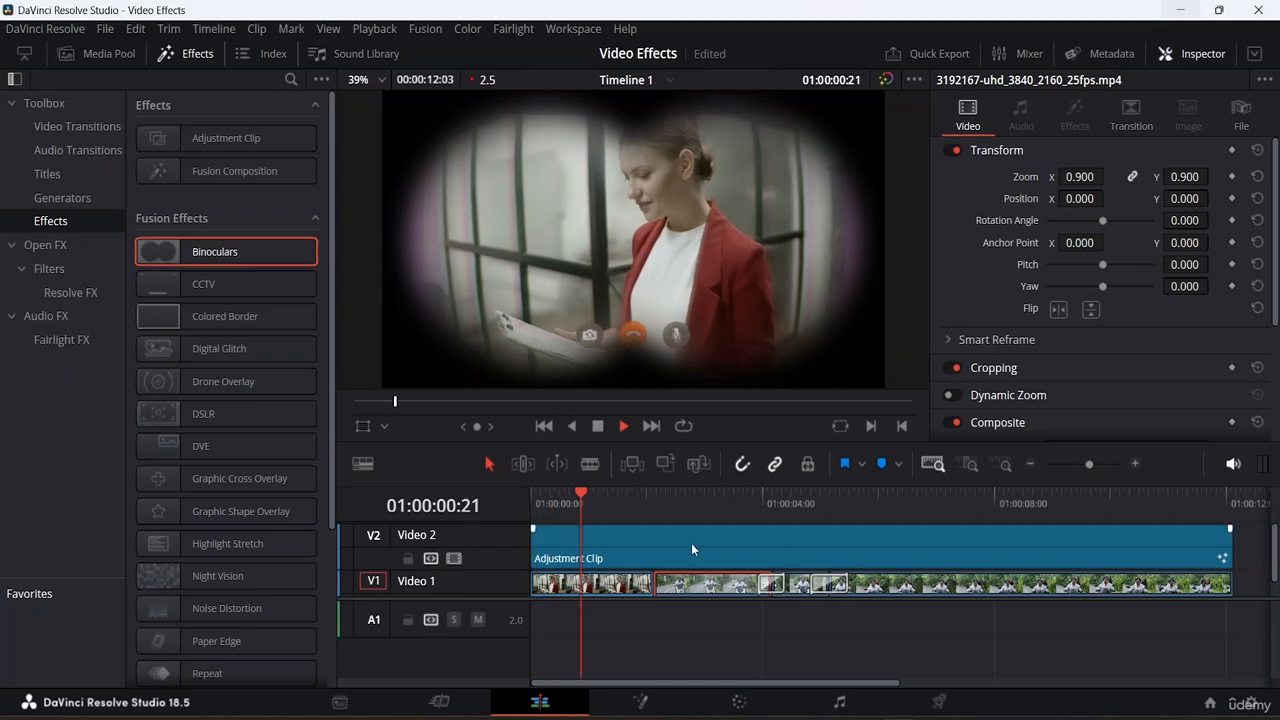
click(1124, 540)
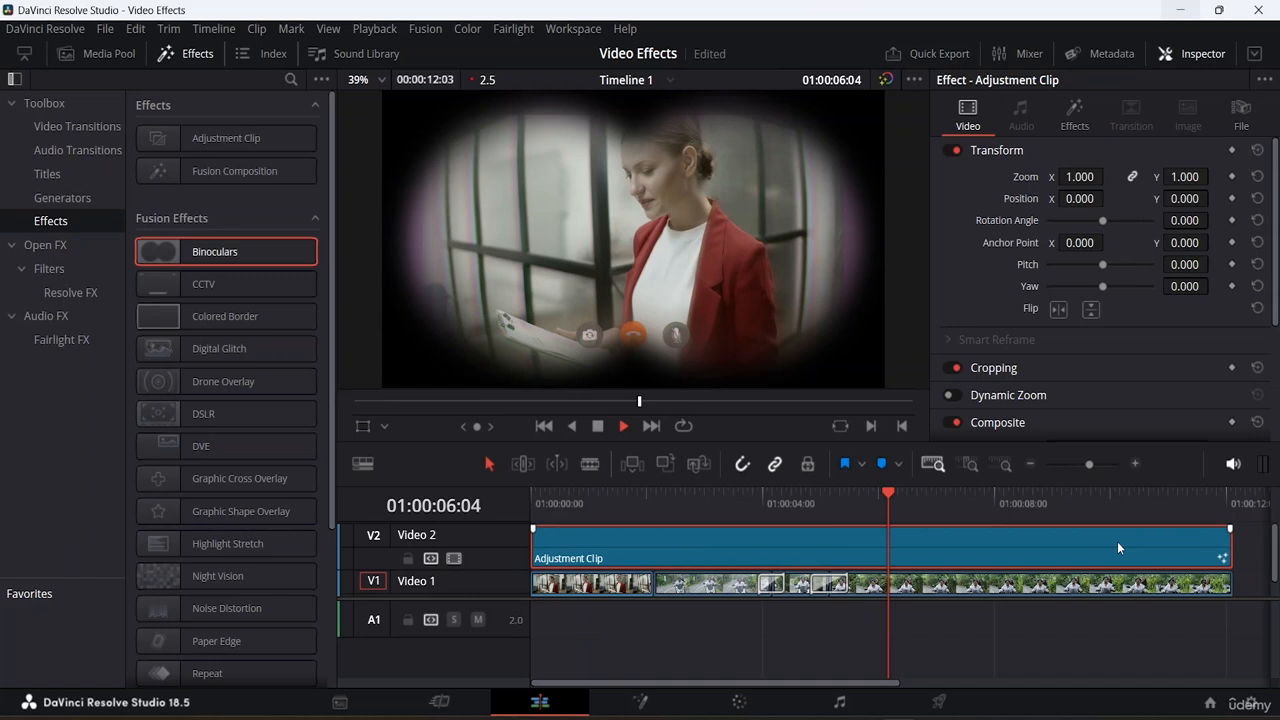
key(space)
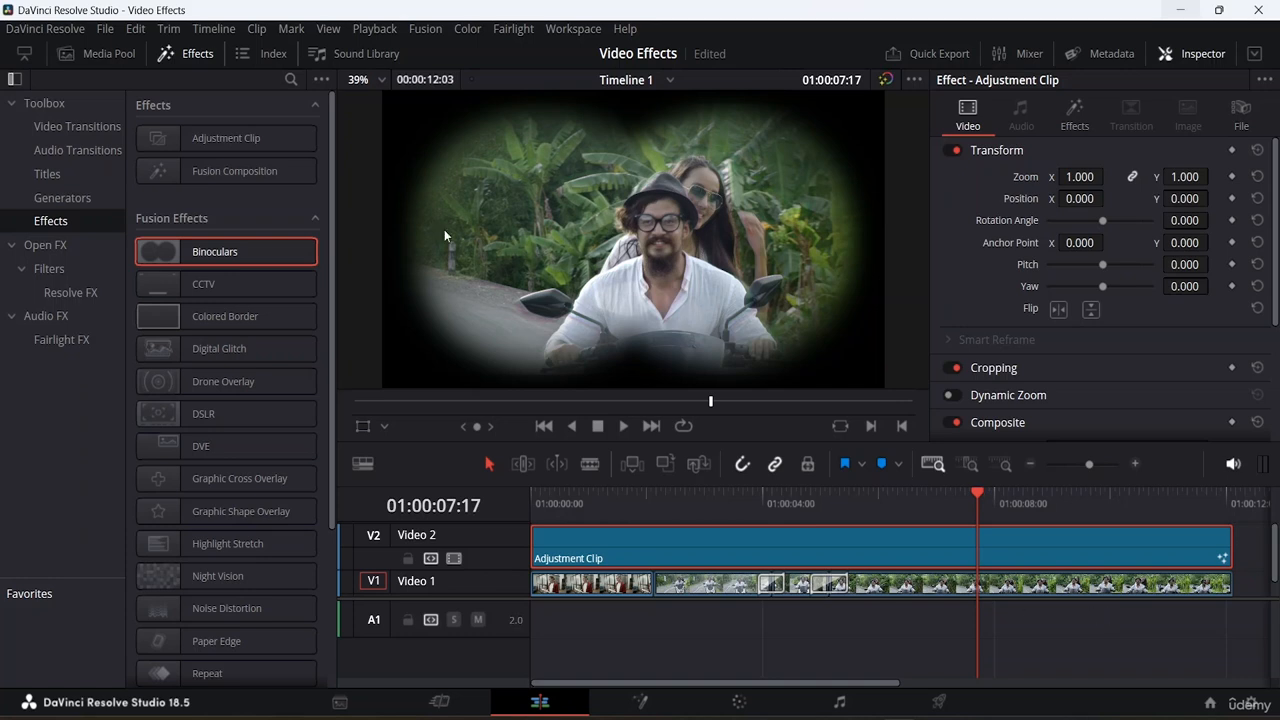
Show the Media Pool and hide the effects library
click(99, 55)
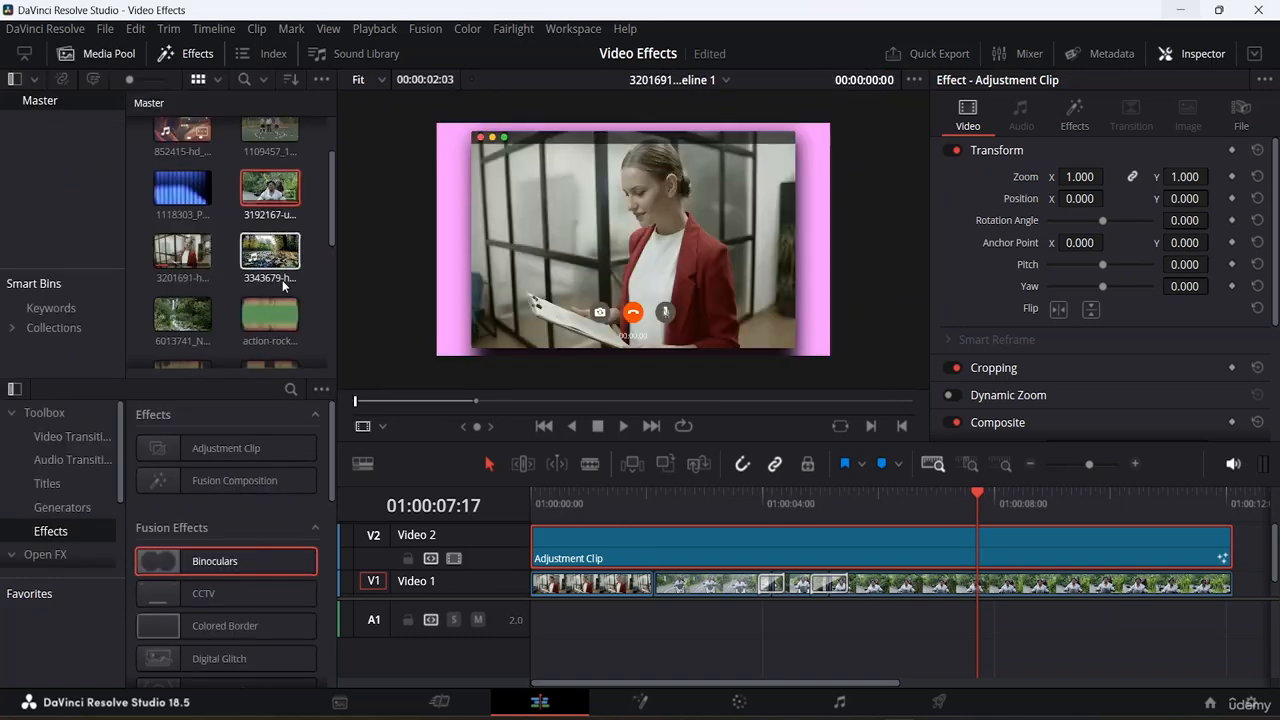
click(166, 54)
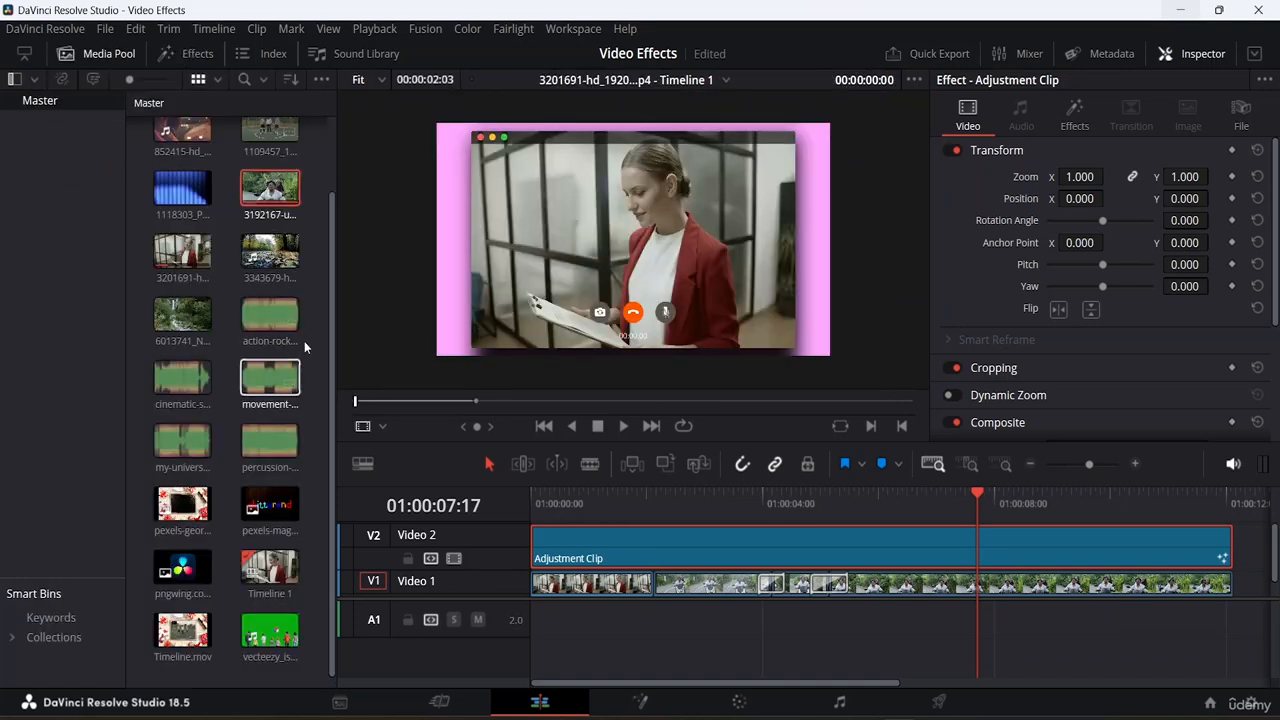